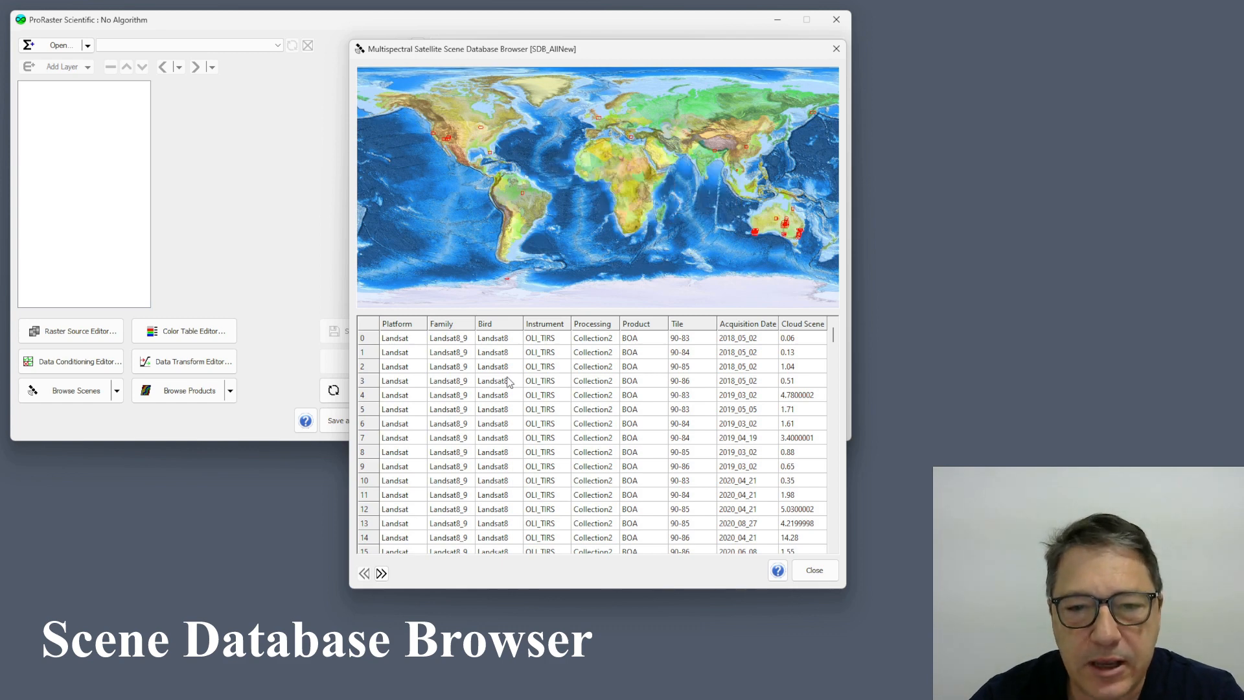
- Enlarge the scene browser window and examine the scene footprints across South America, the Caribbean and the United States on the map
drag(843, 591, 867, 626)
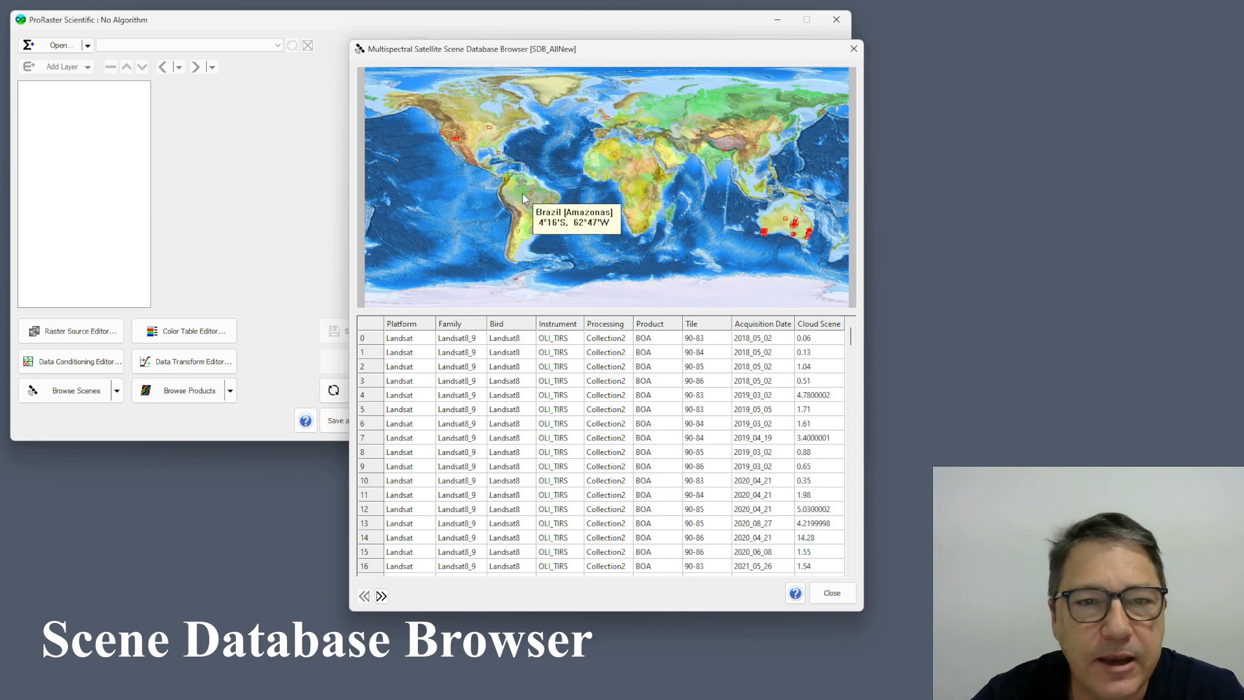
scroll(523, 192, up, 3)
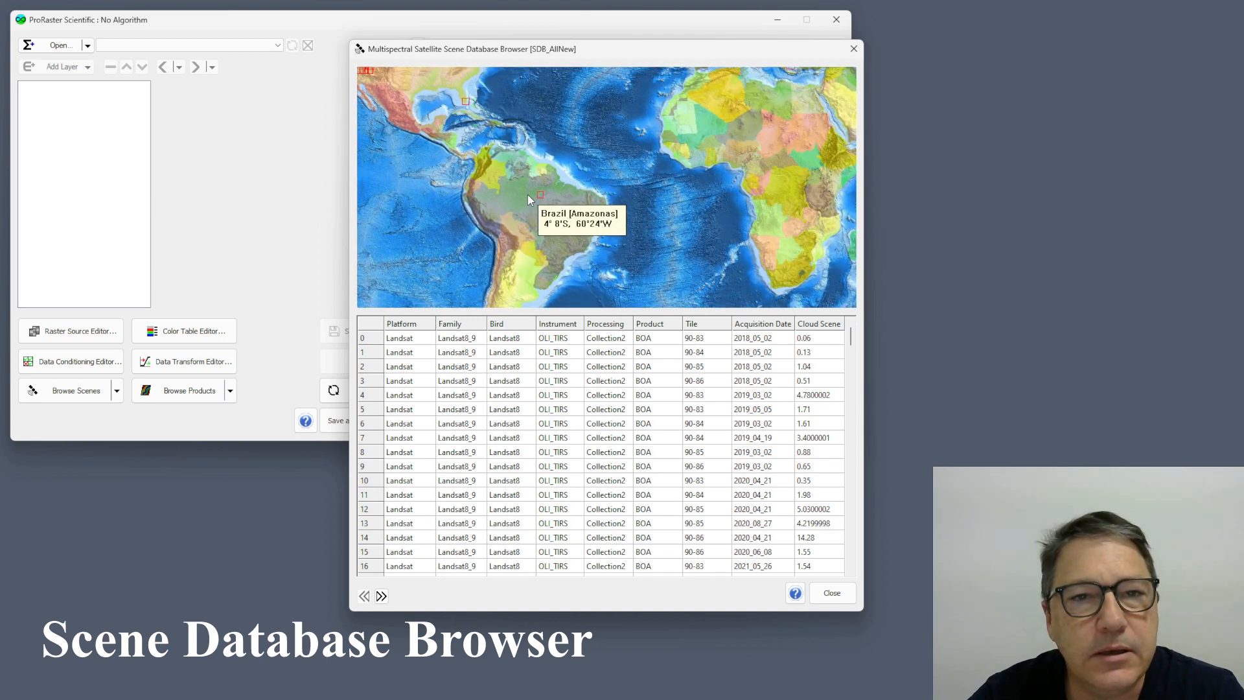
scroll(530, 197, up, 2)
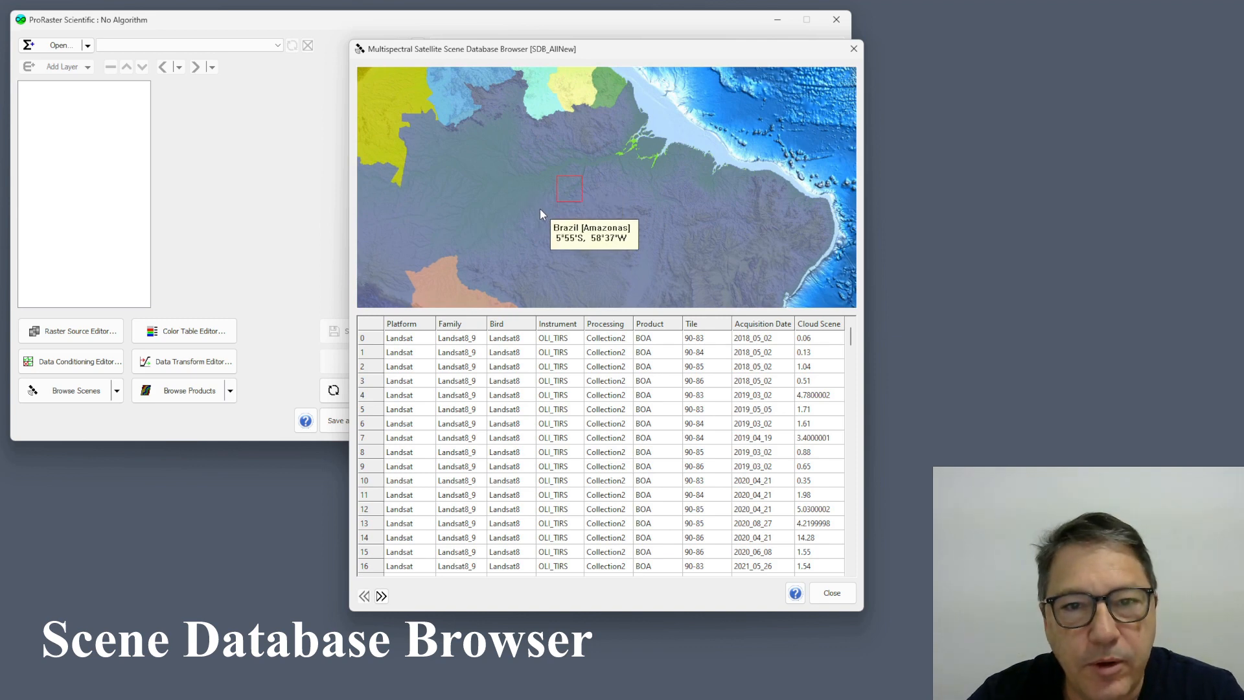
scroll(551, 204, down, 3)
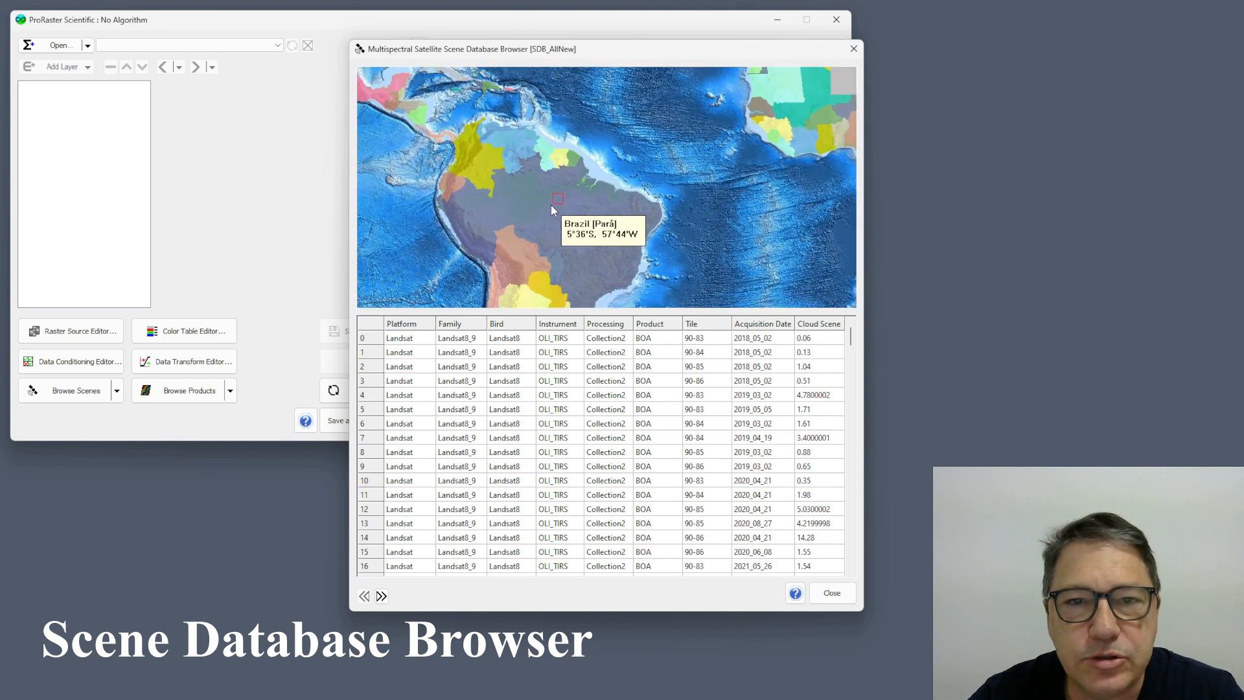
scroll(515, 140, up, 2)
scroll(515, 140, down, 3)
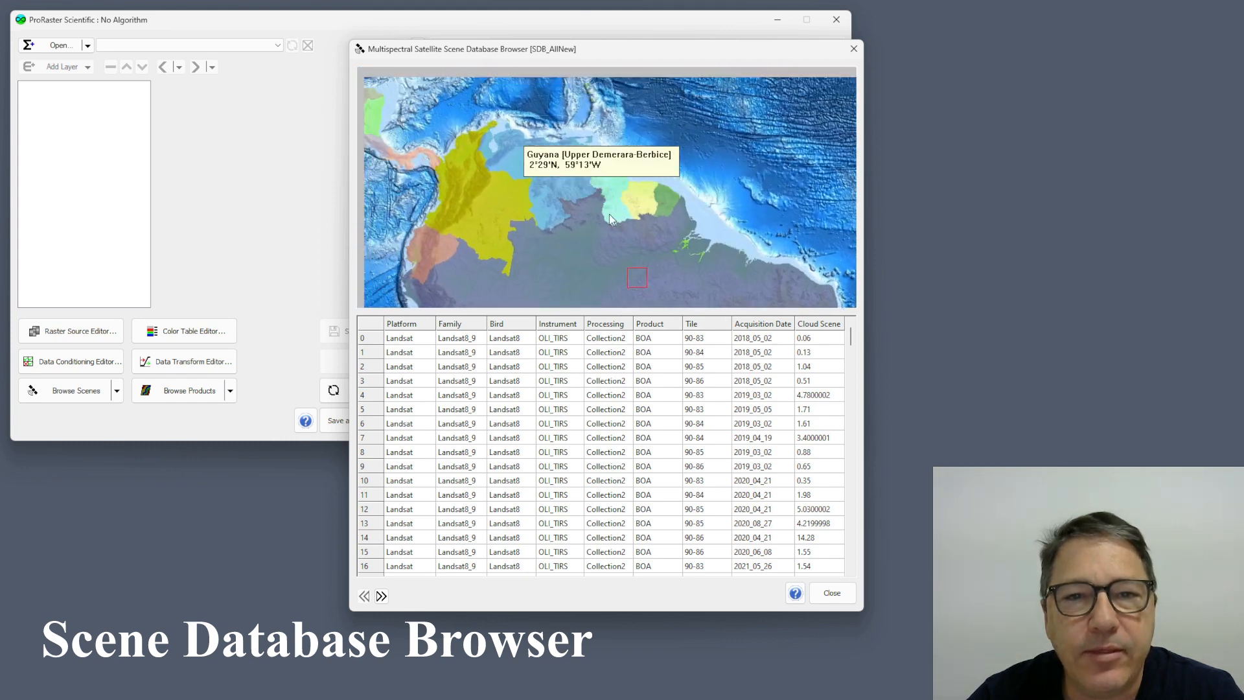
drag(515, 139, 669, 260)
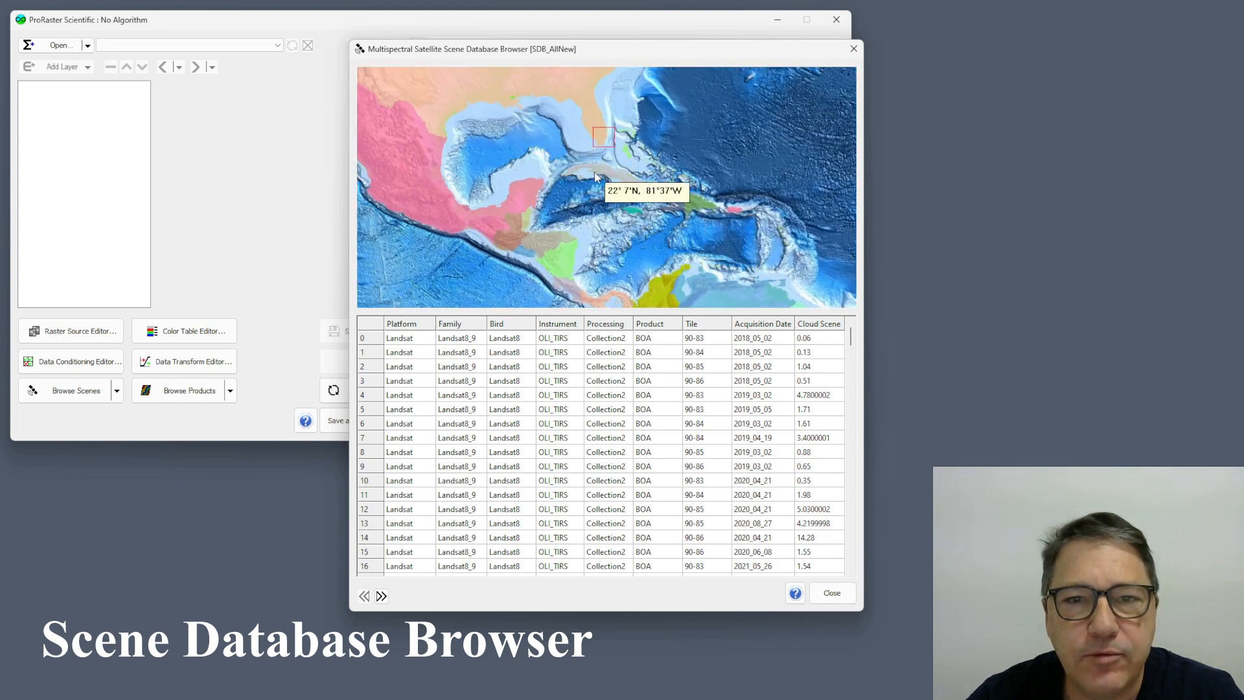
drag(594, 162, 667, 266)
drag(452, 134, 527, 170)
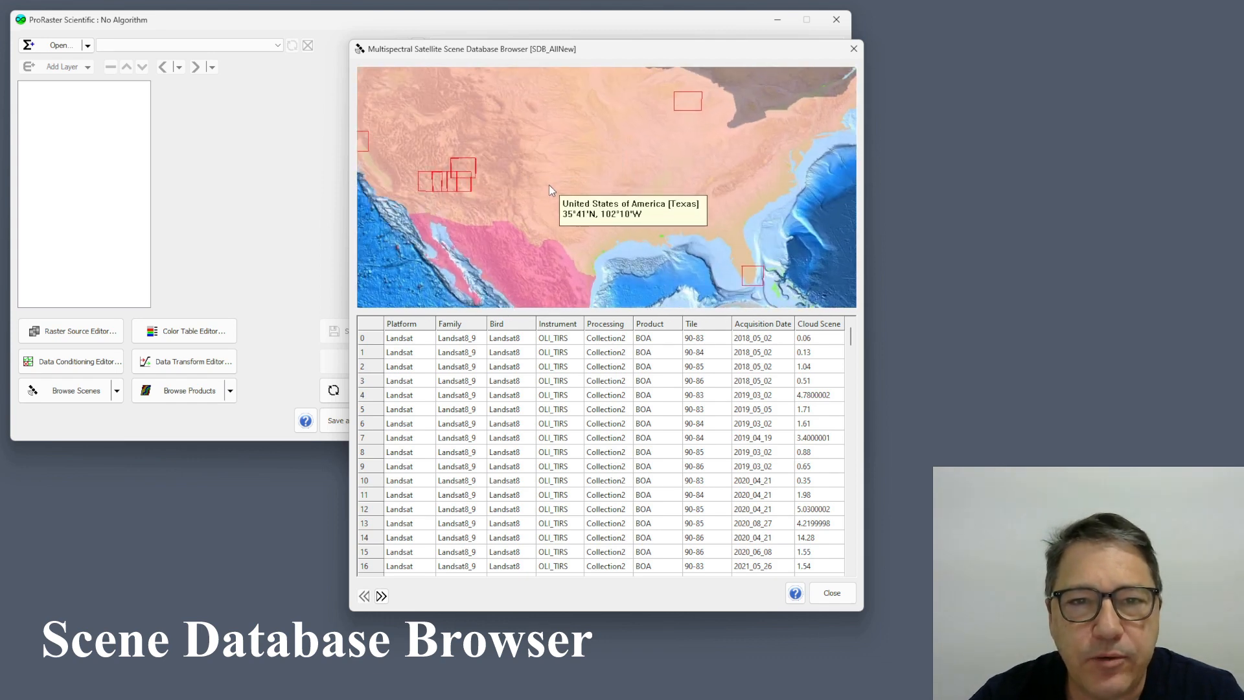
scroll(569, 146, down, 2)
scroll(568, 146, down, 3)
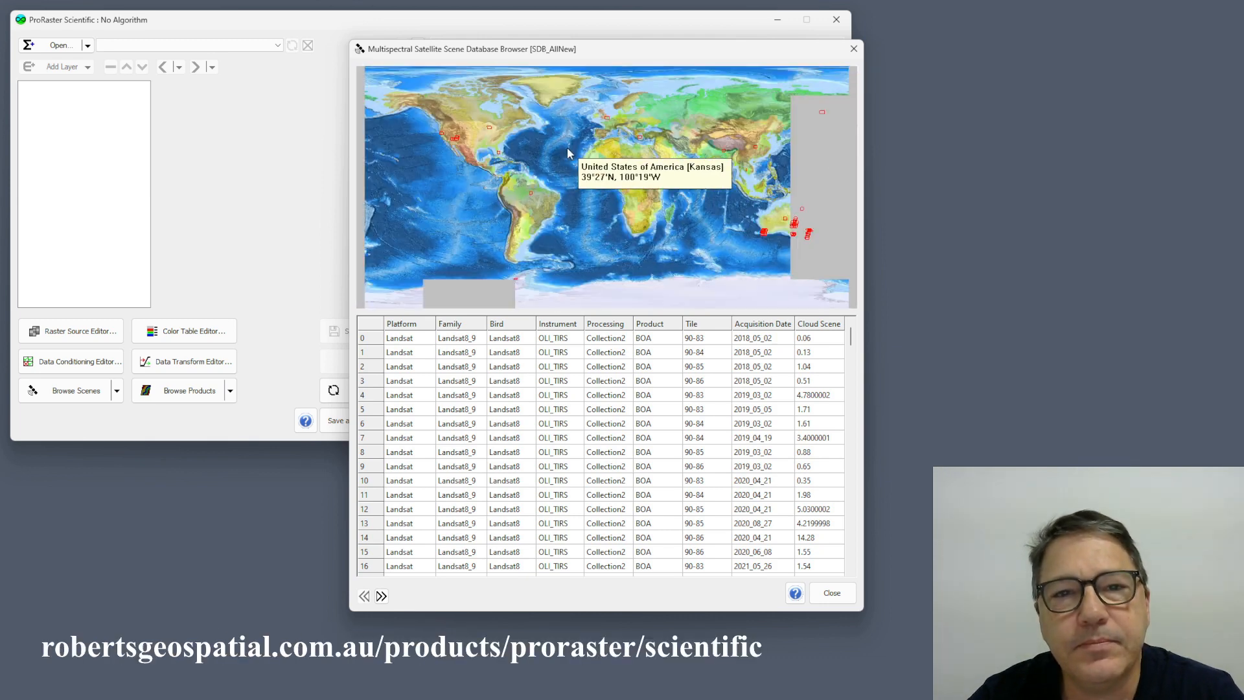
- Turn off the country overlay on the scene map
right_click(561, 136)
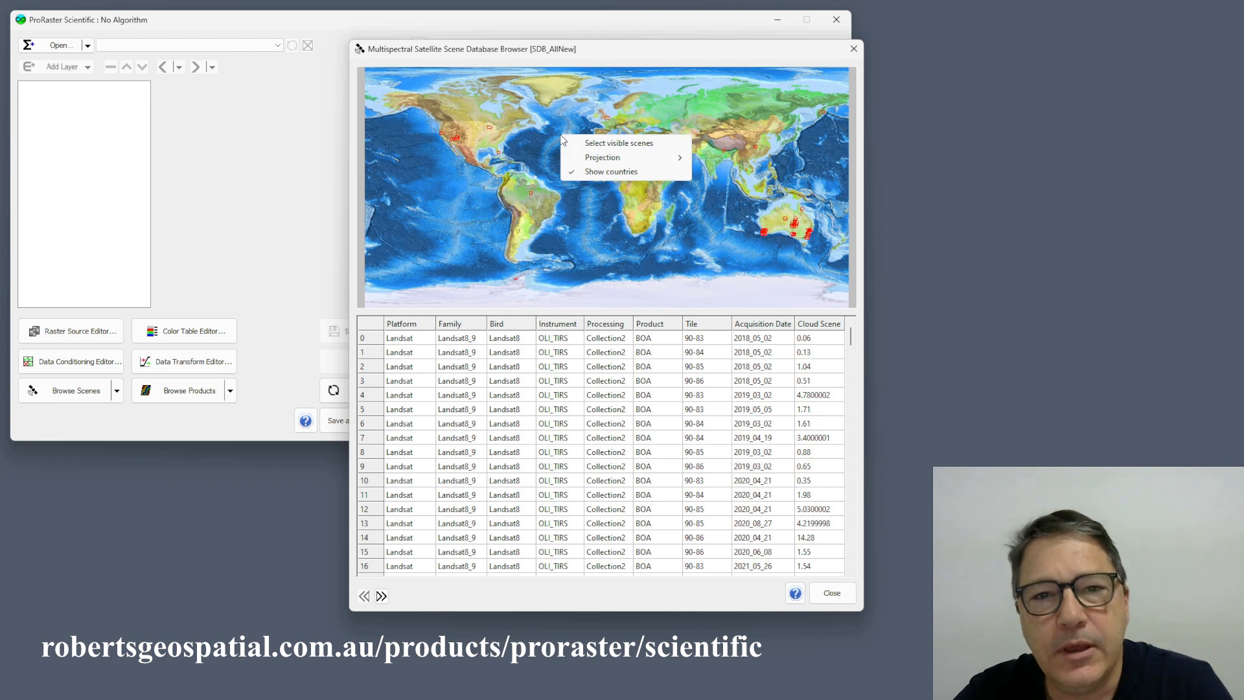
click(591, 172)
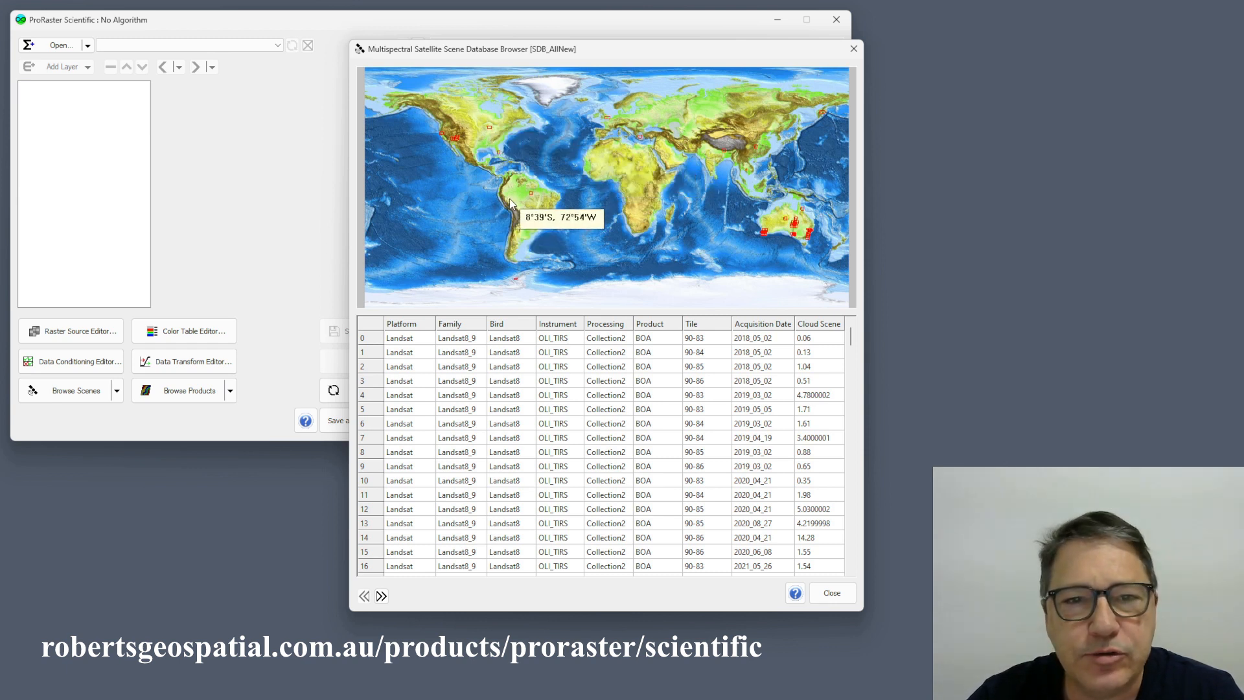
right_click(569, 145)
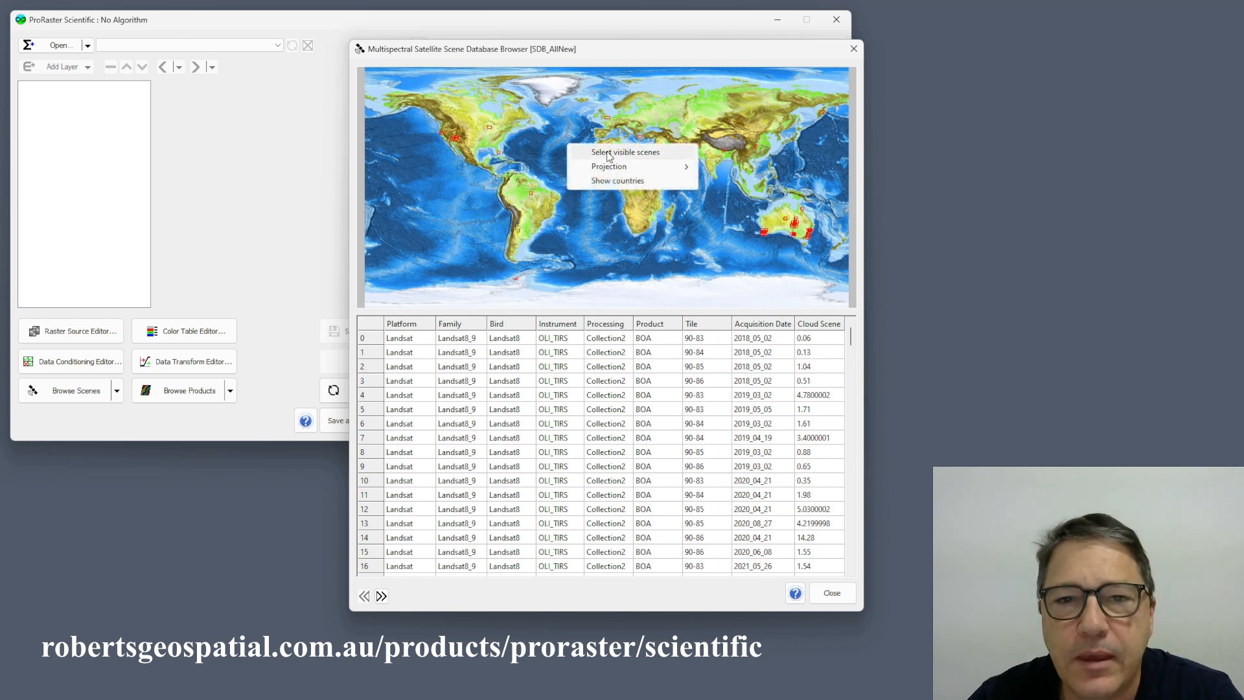
mouse_move(600, 171)
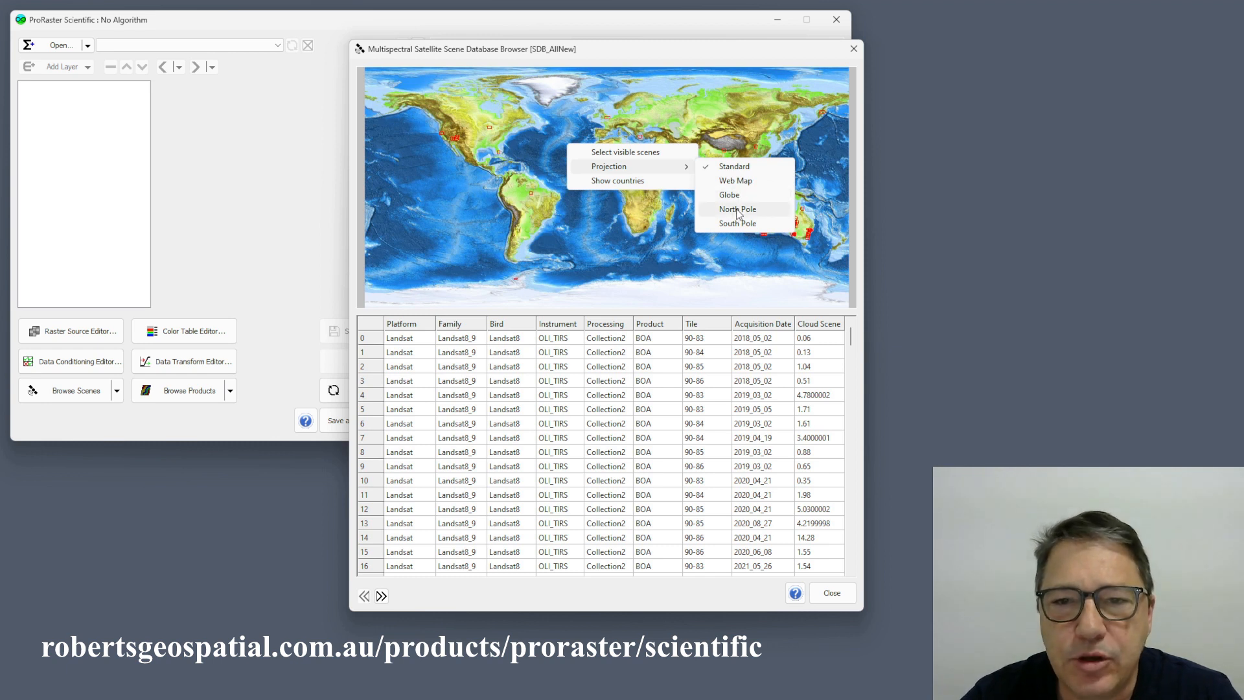
click(574, 225)
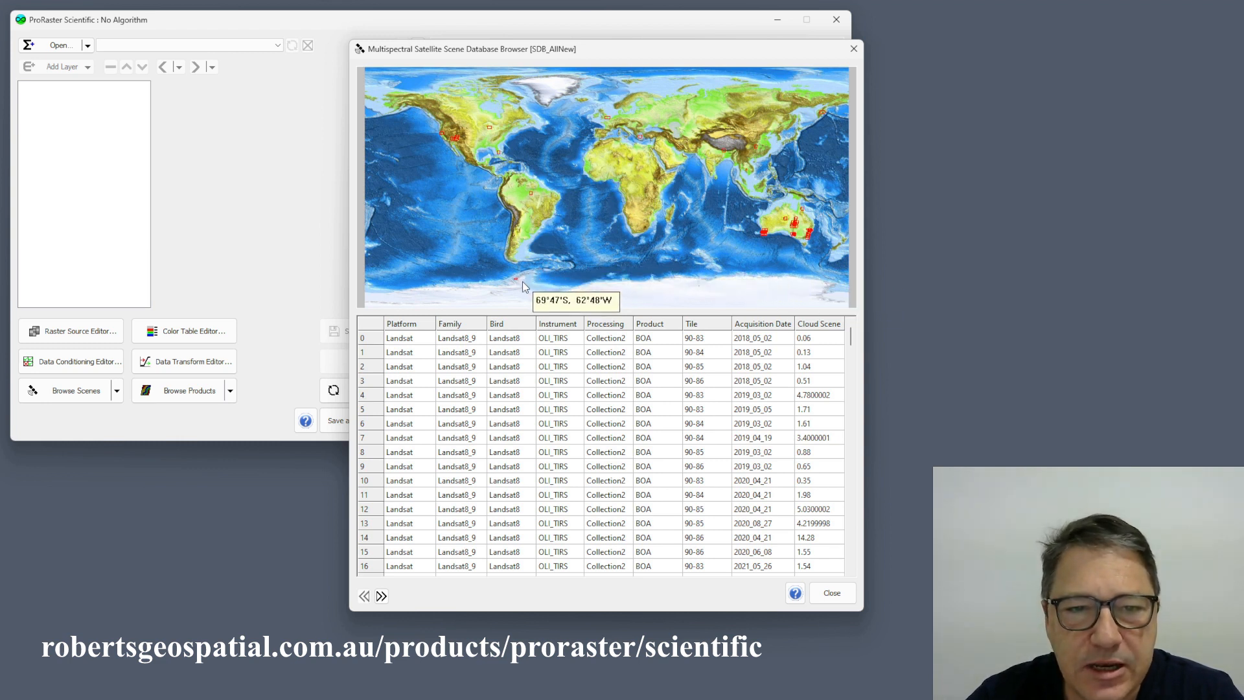
mouse_move(515, 279)
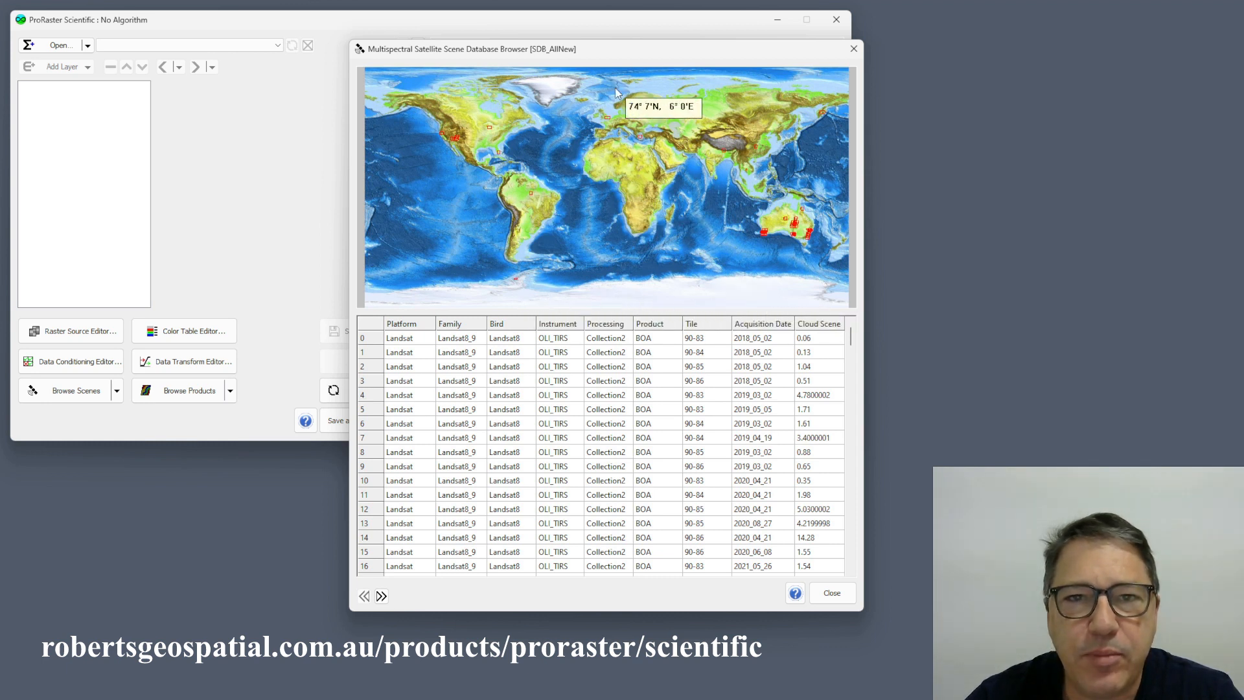
- Switch the map to the South Pole projection and inspect the cluster of scene footprints in Antarctica
right_click(608, 180)
mouse_move(690, 201)
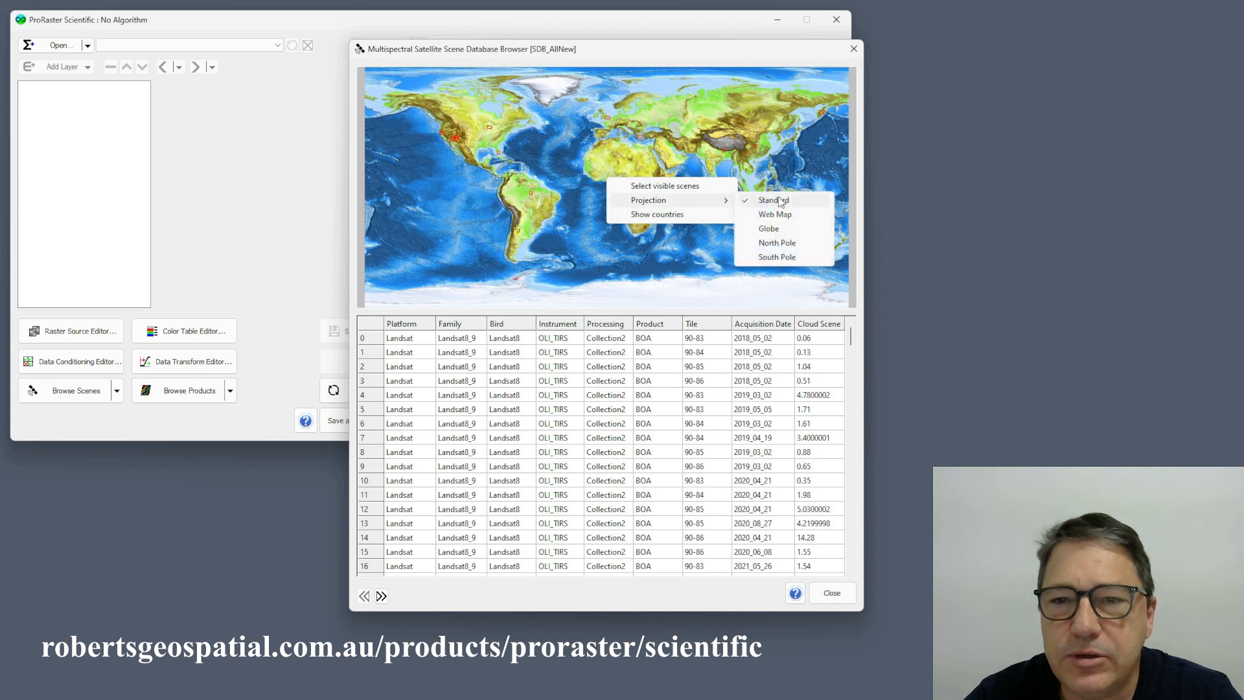
click(778, 257)
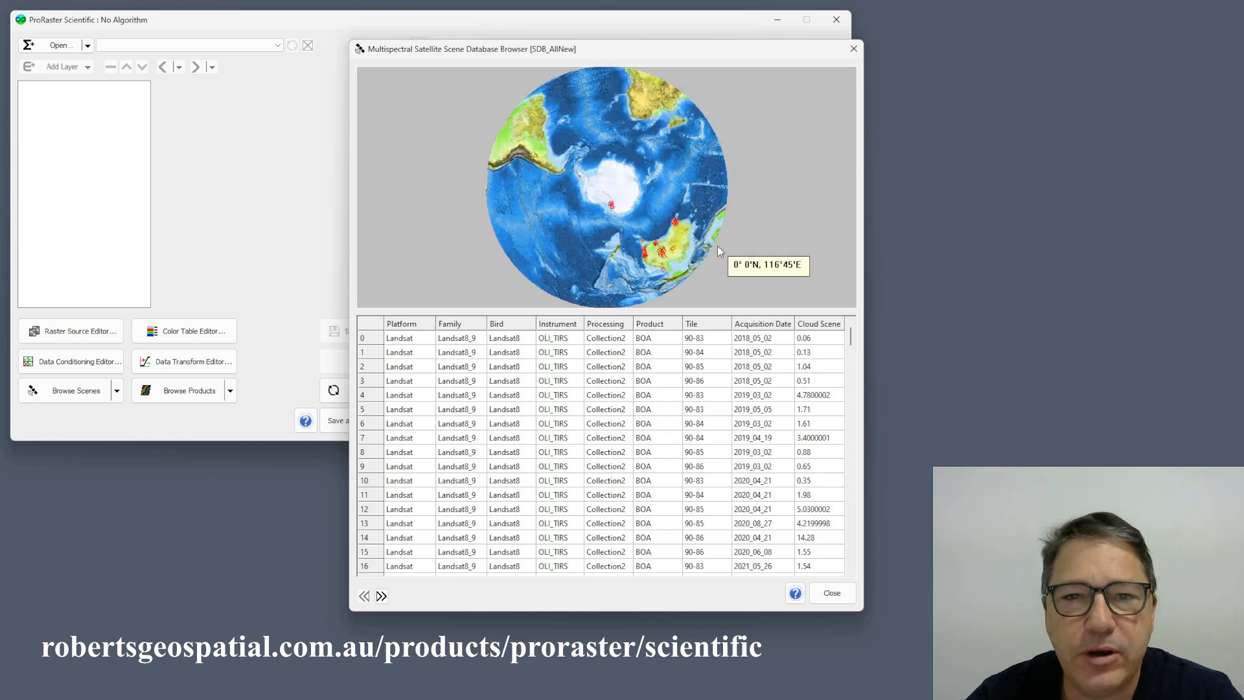
scroll(615, 208, up, 4)
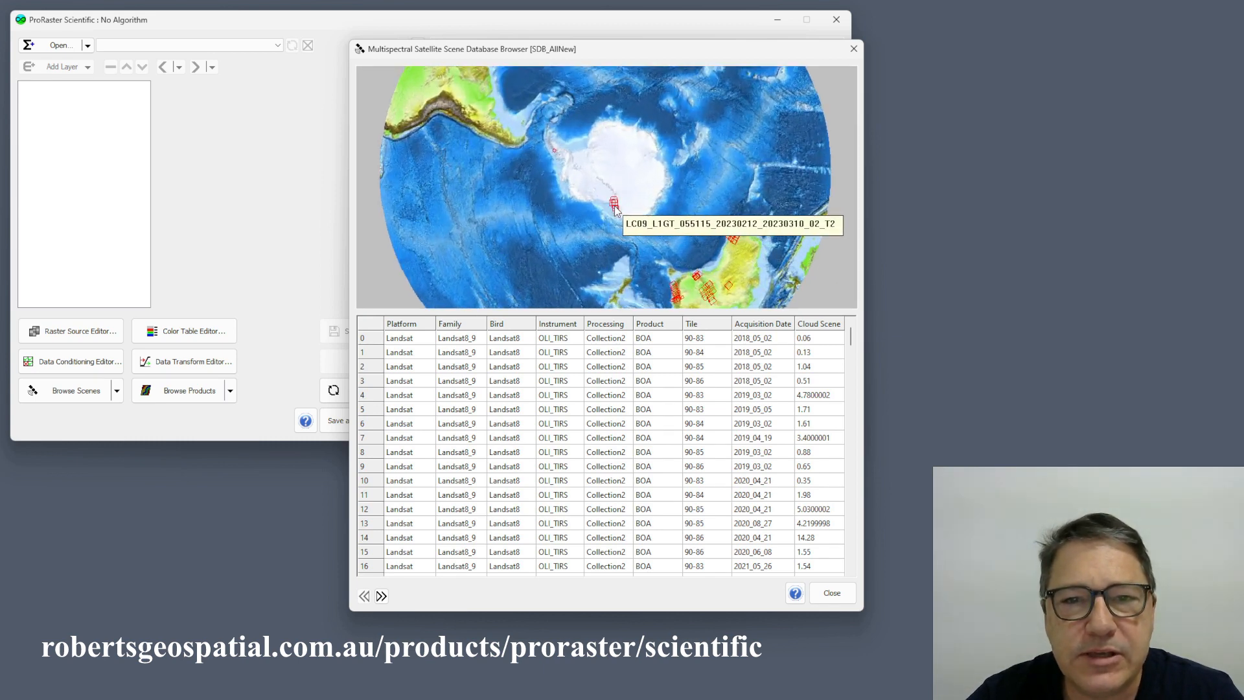
scroll(618, 209, up, 3)
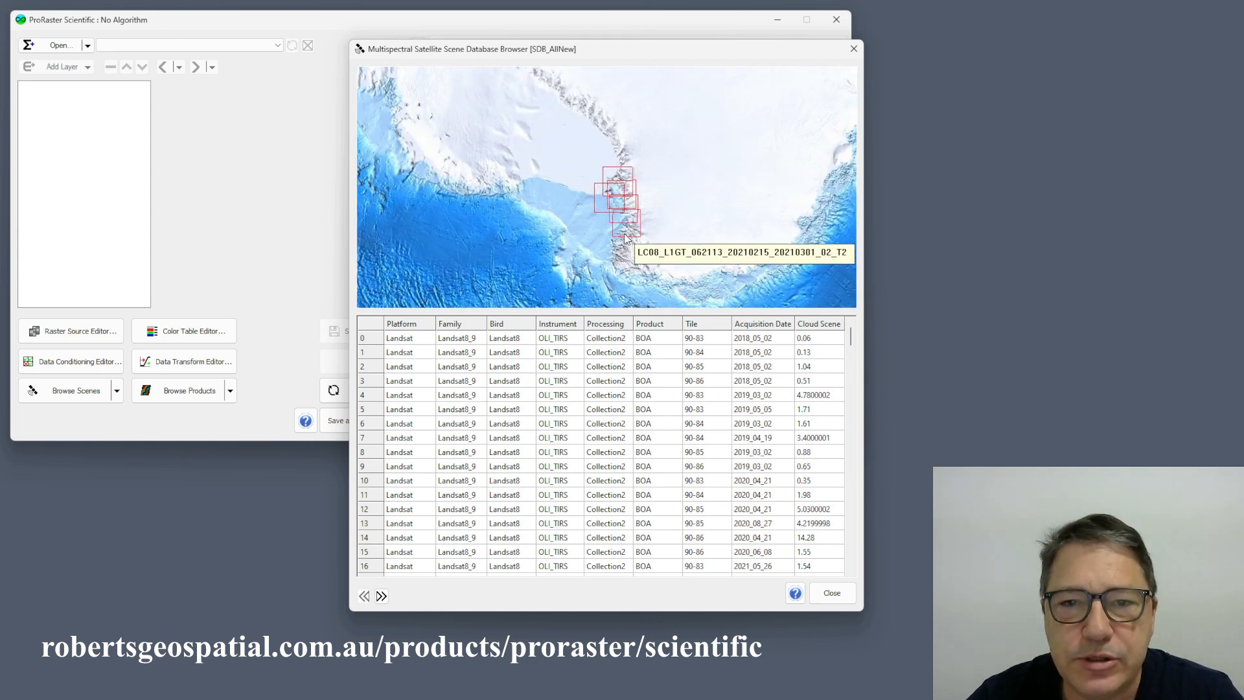
scroll(580, 202, down, 7)
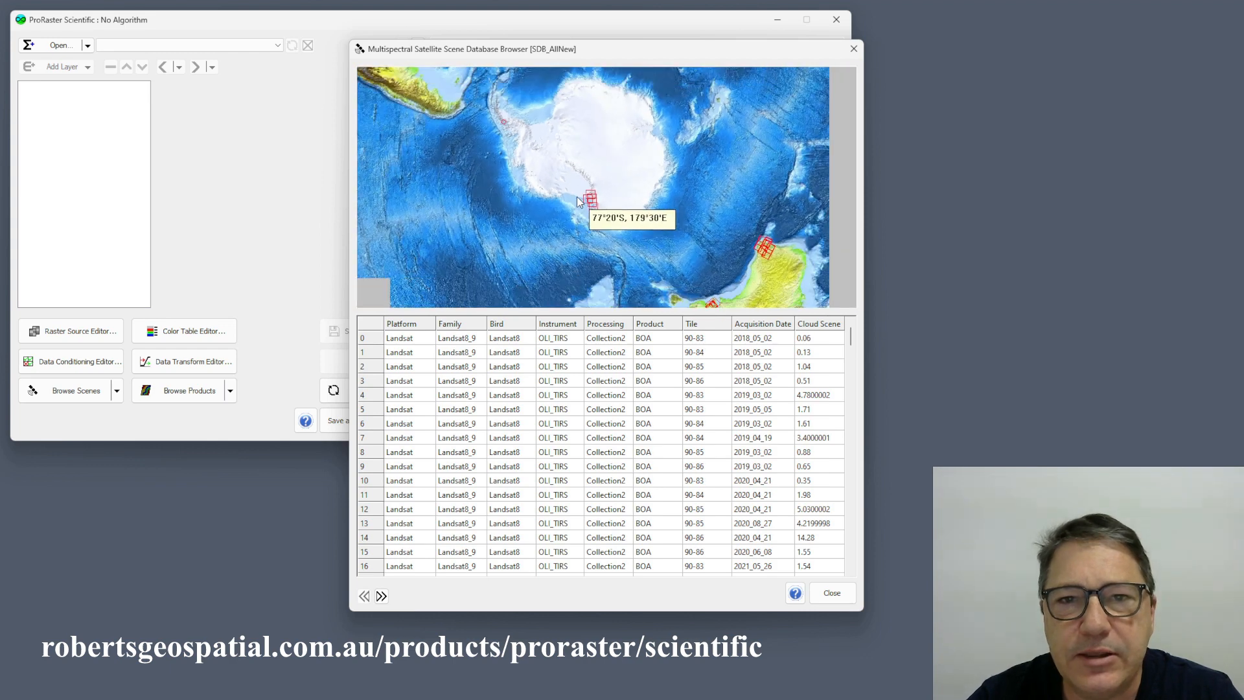
scroll(586, 152, down, 3)
- Switch the scene map to the Web Map projection
right_click(582, 153)
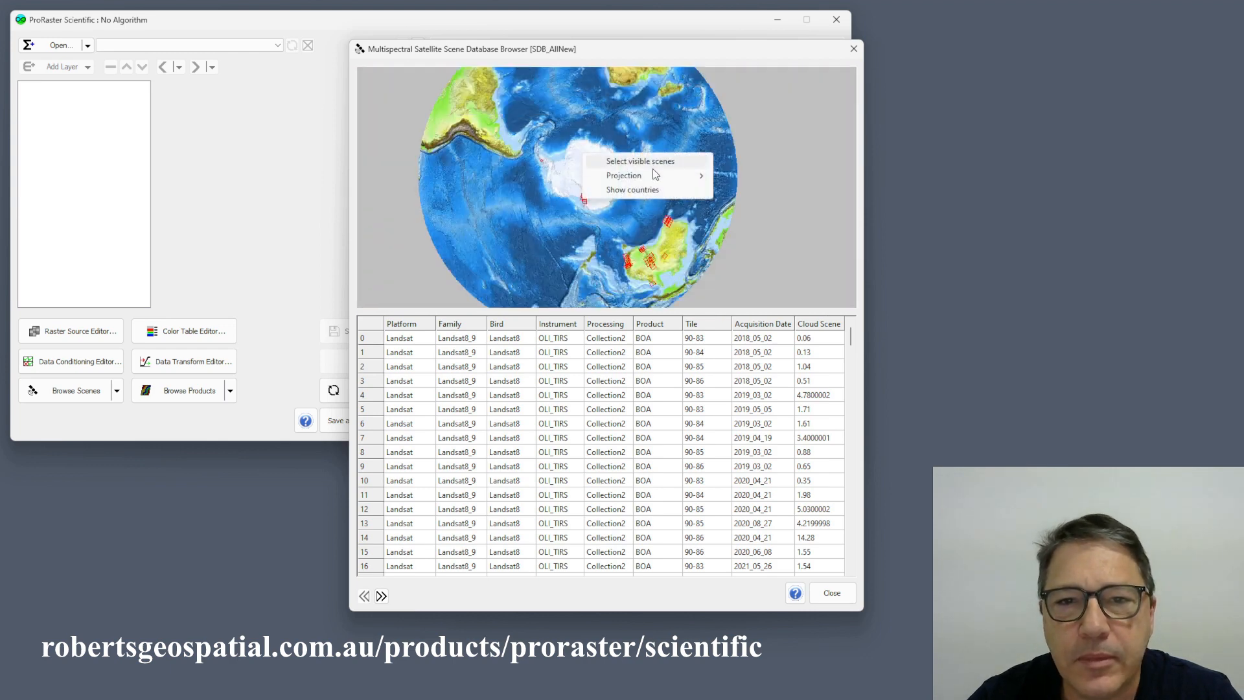
mouse_move(653, 173)
click(748, 191)
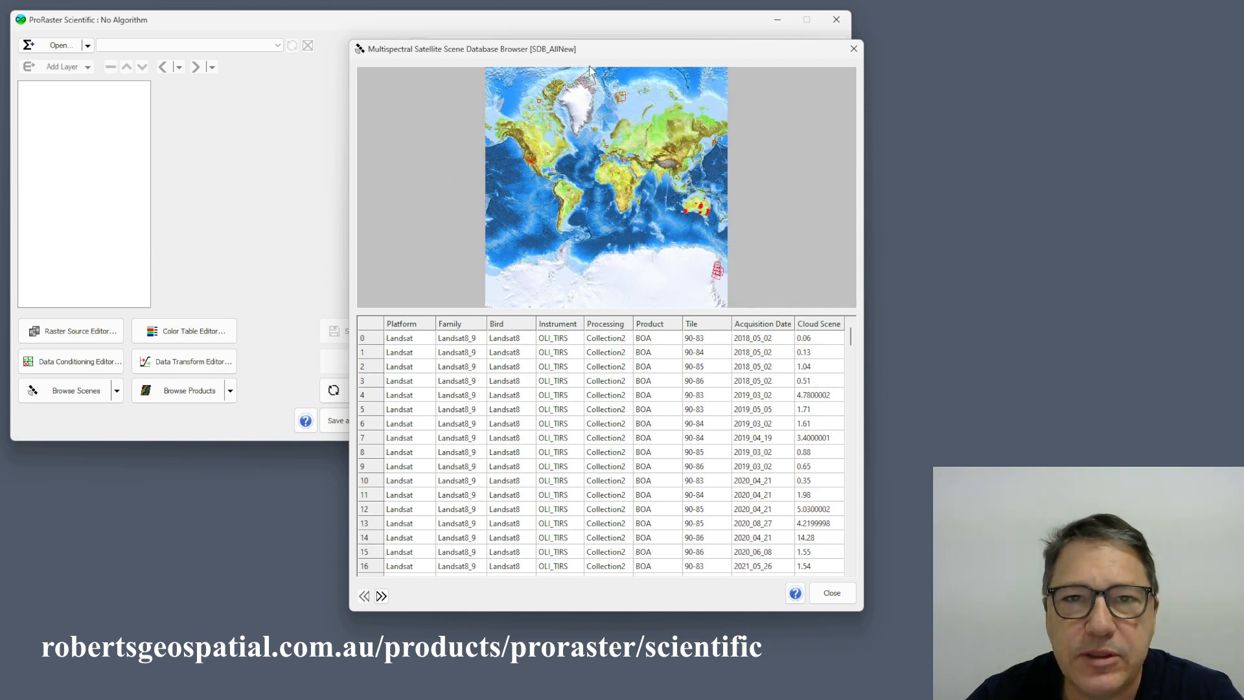
- Change the map projection to Globe and inspect the scene footprint over the United Kingdom
right_click(605, 165)
mouse_move(685, 190)
click(766, 216)
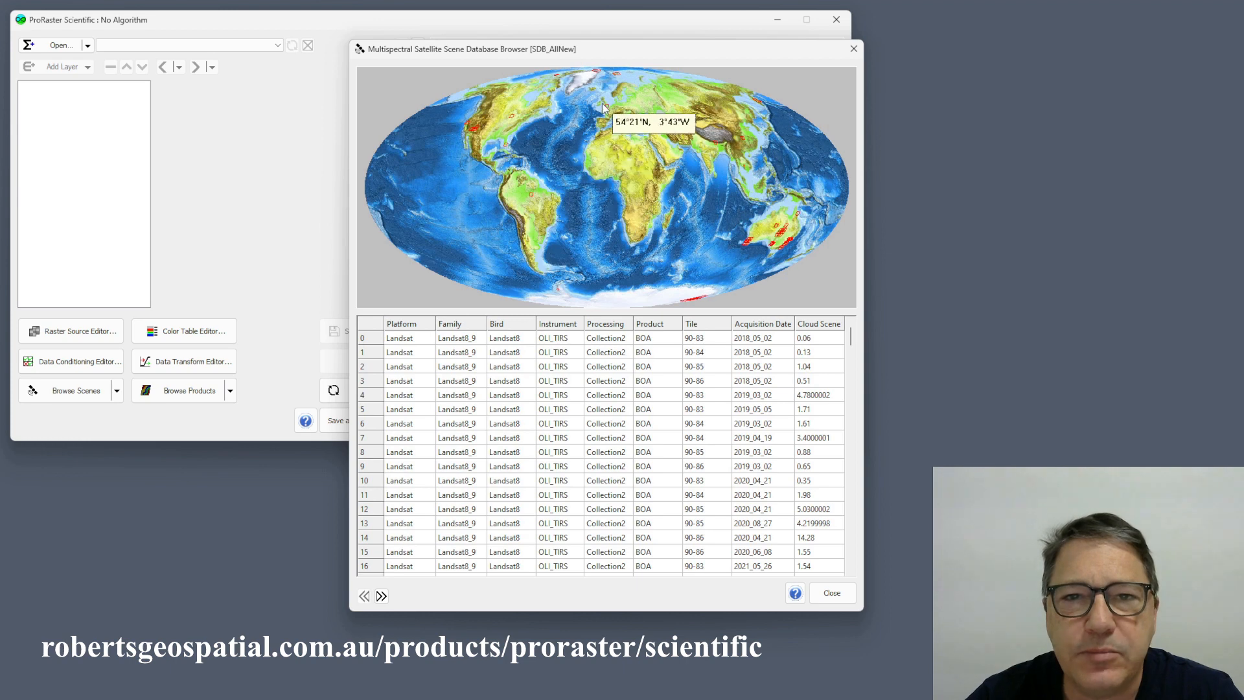
mouse_move(608, 110)
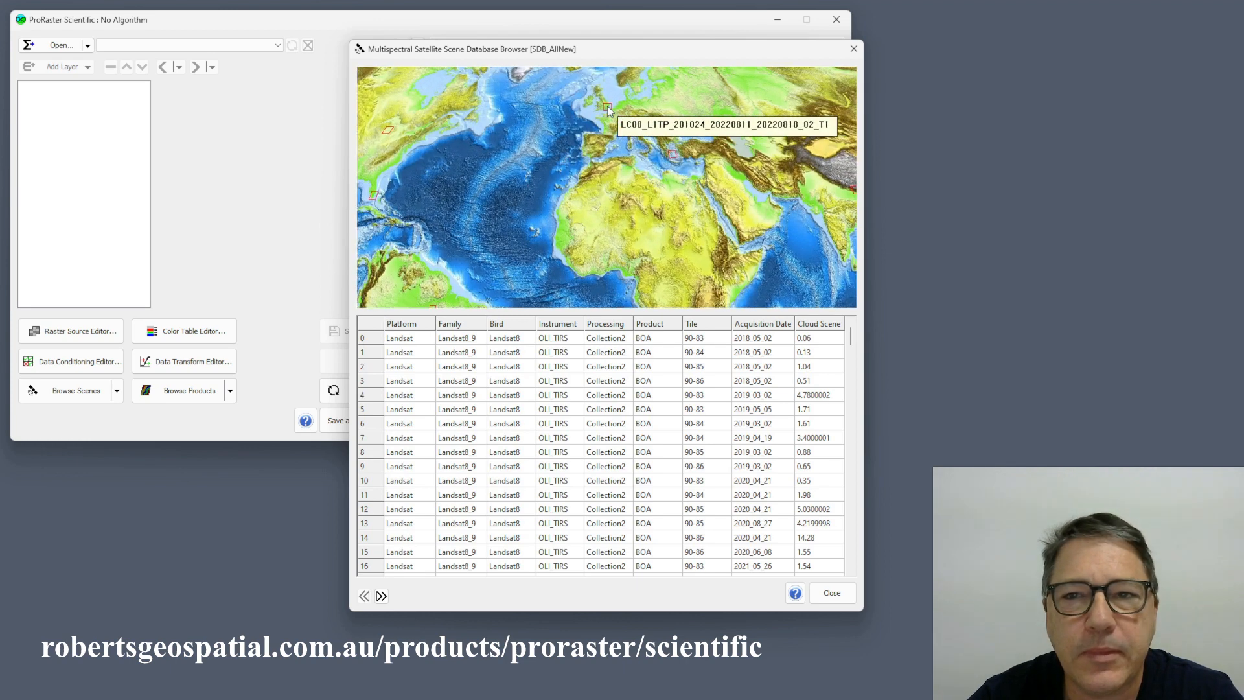
- Return the scene map to the Standard projection
right_click(586, 134)
mouse_move(659, 155)
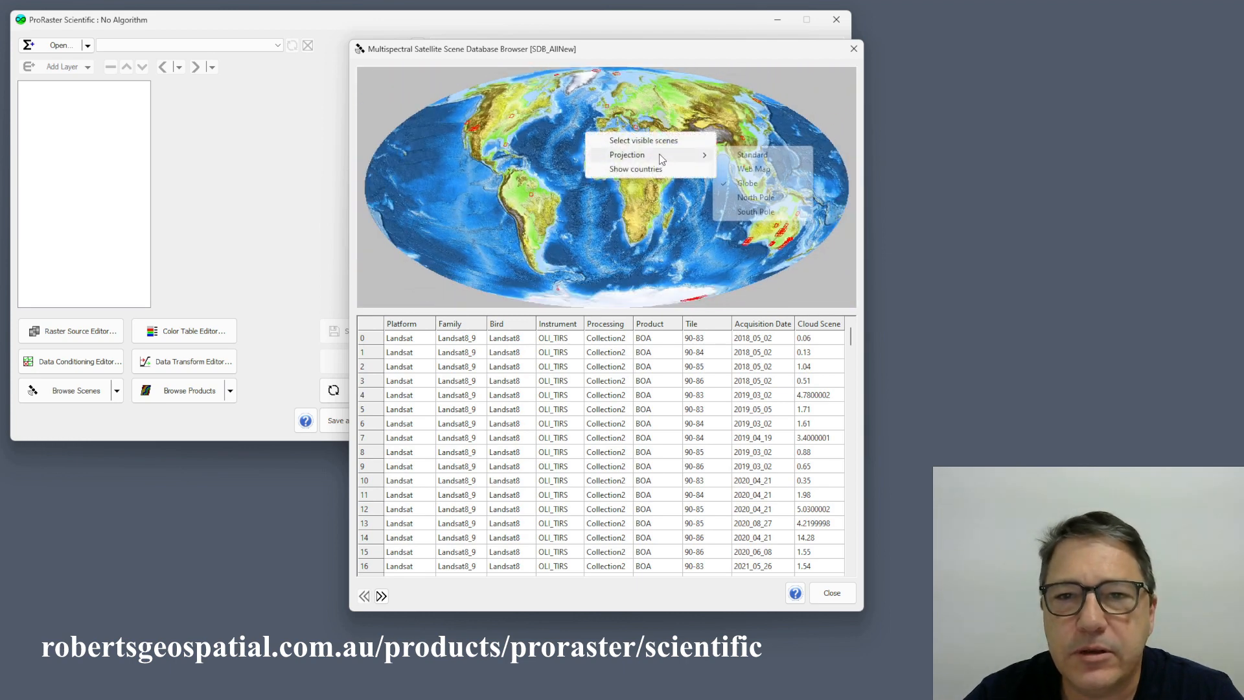
click(755, 156)
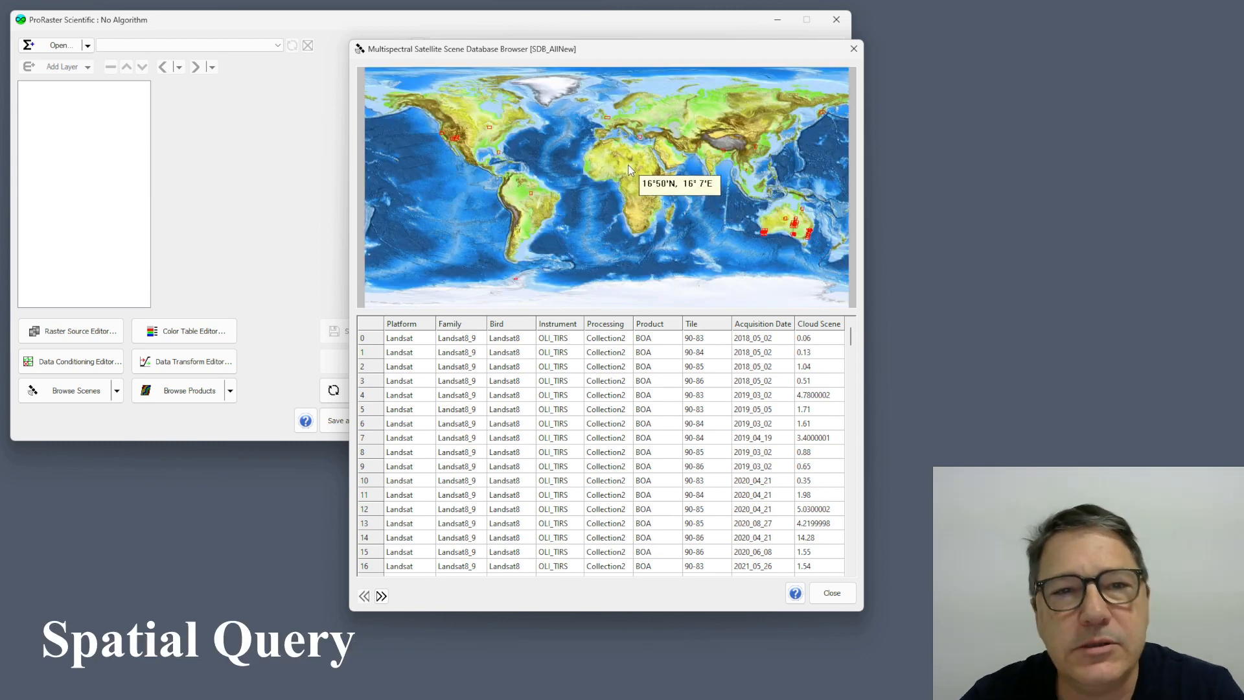
- Query the map for the overlapping scenes in central Australia's footprint and select the first scene row in the filtered table
scroll(748, 227, up, 2)
scroll(748, 222, up, 3)
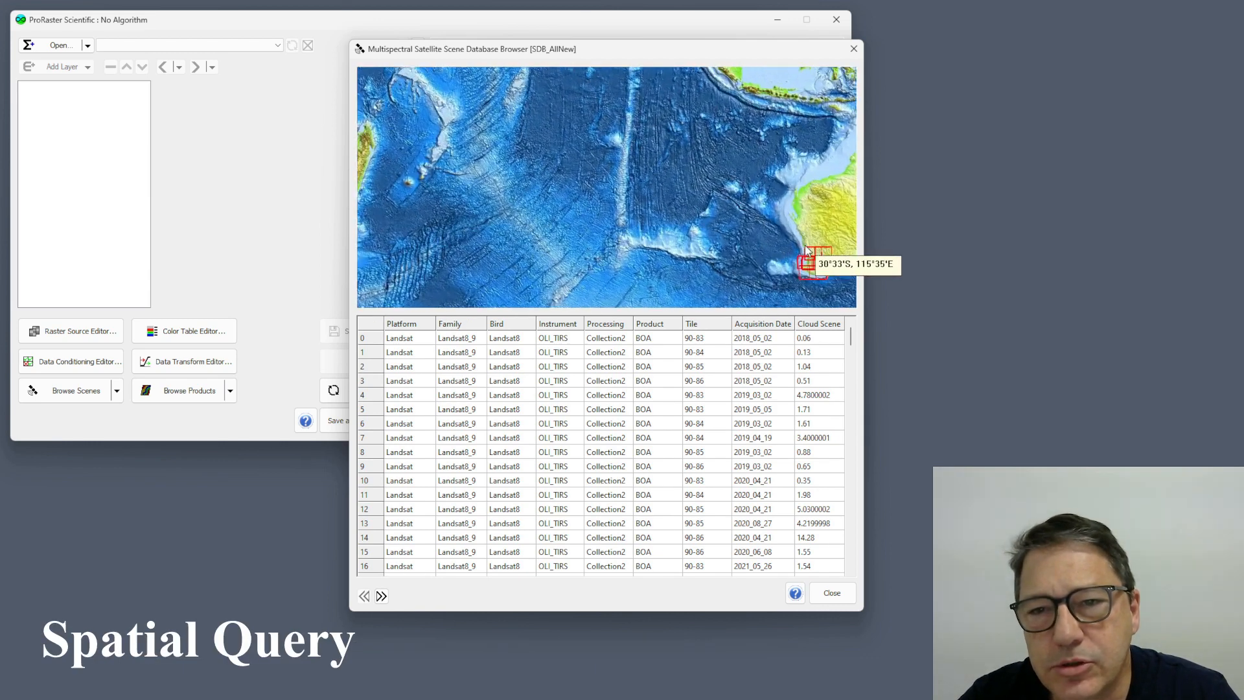
drag(805, 245, 617, 153)
drag(748, 82, 572, 196)
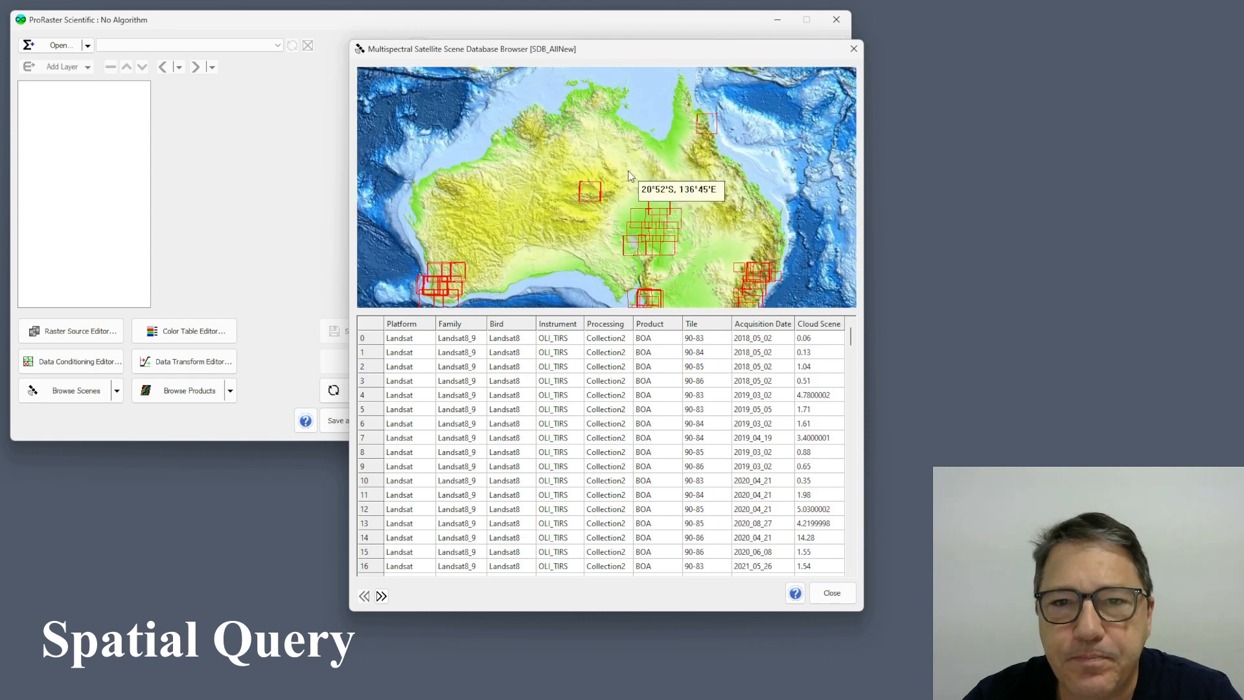
mouse_move(708, 126)
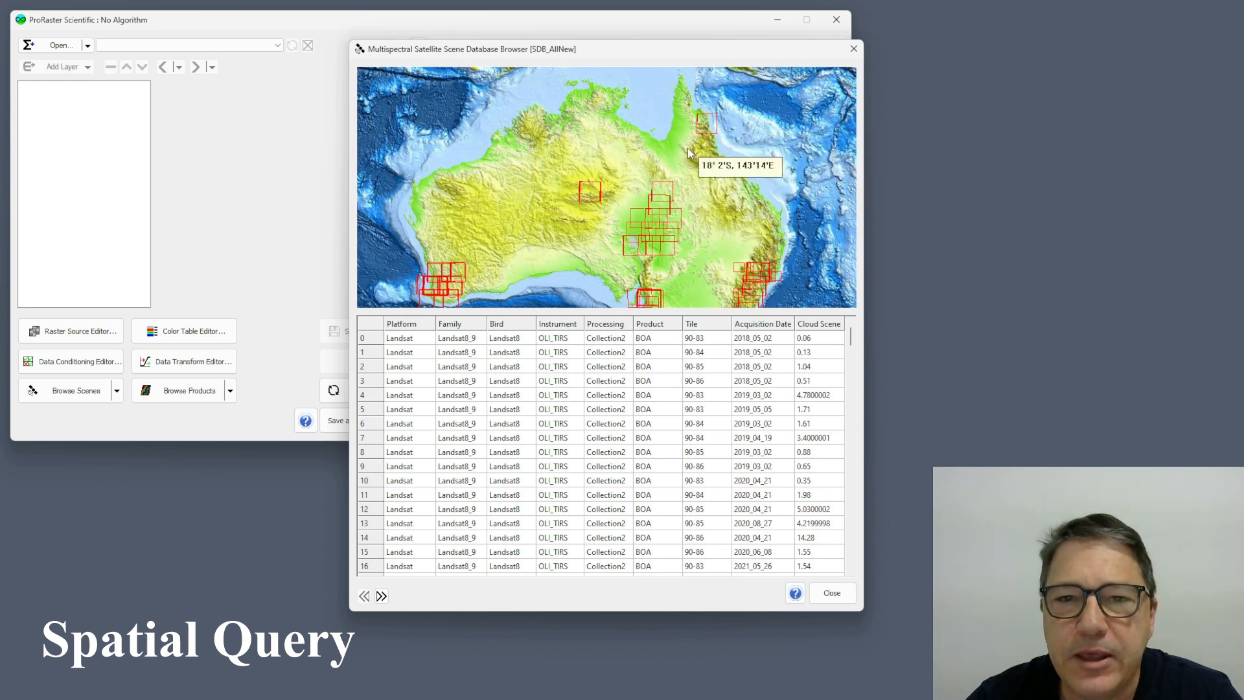
mouse_move(664, 193)
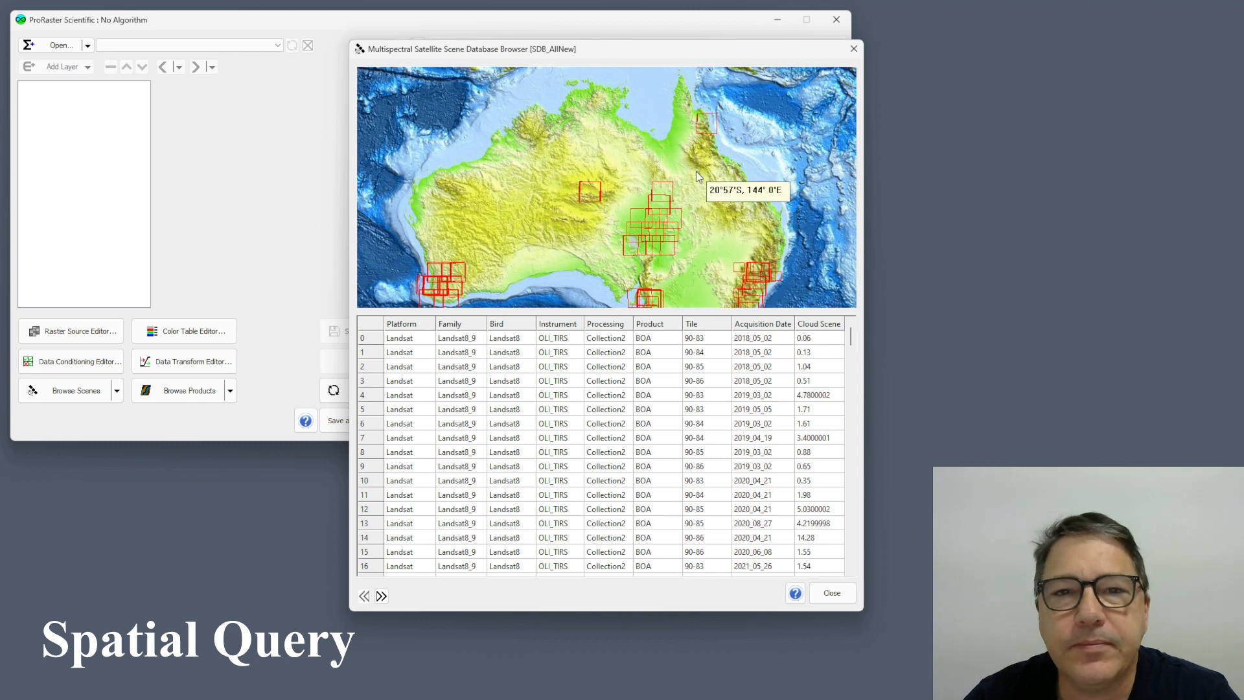
right_click(596, 150)
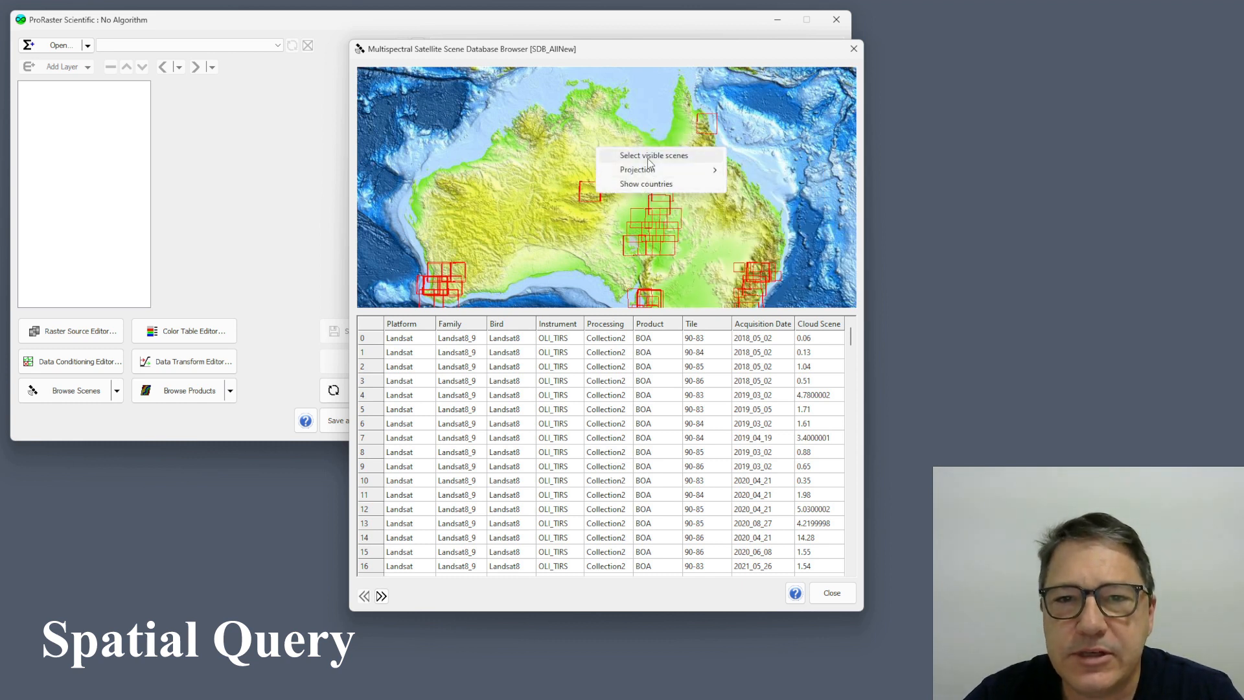
click(557, 152)
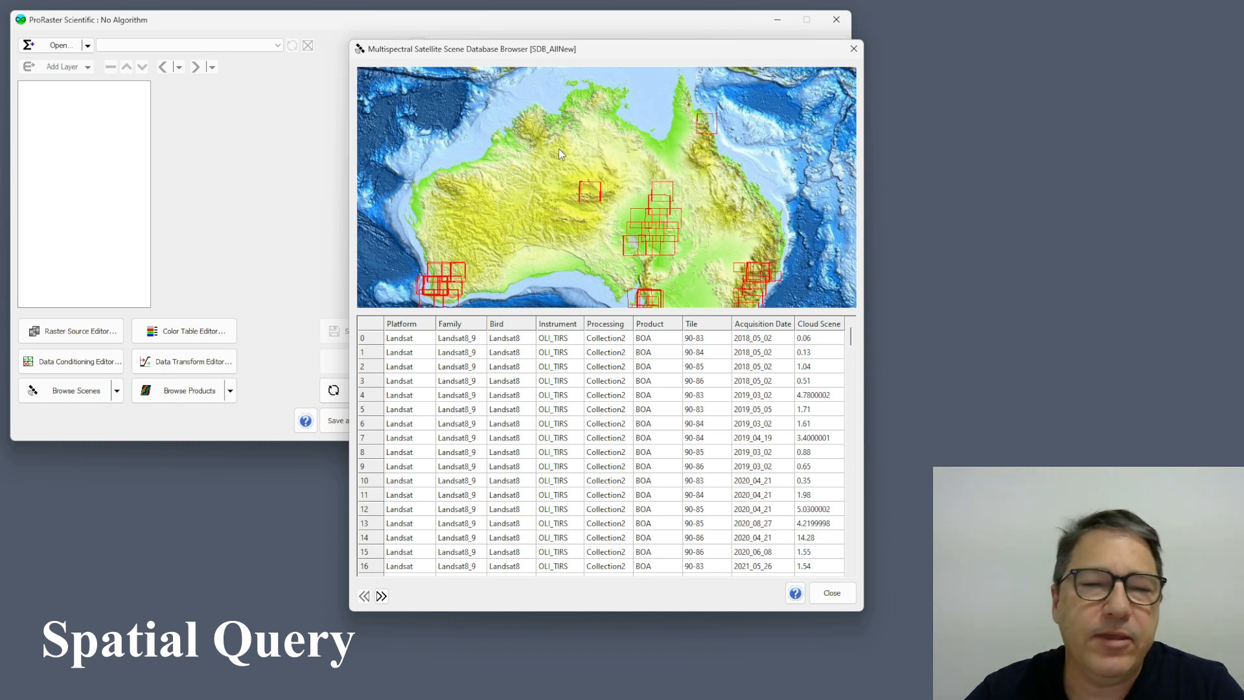
mouse_move(558, 149)
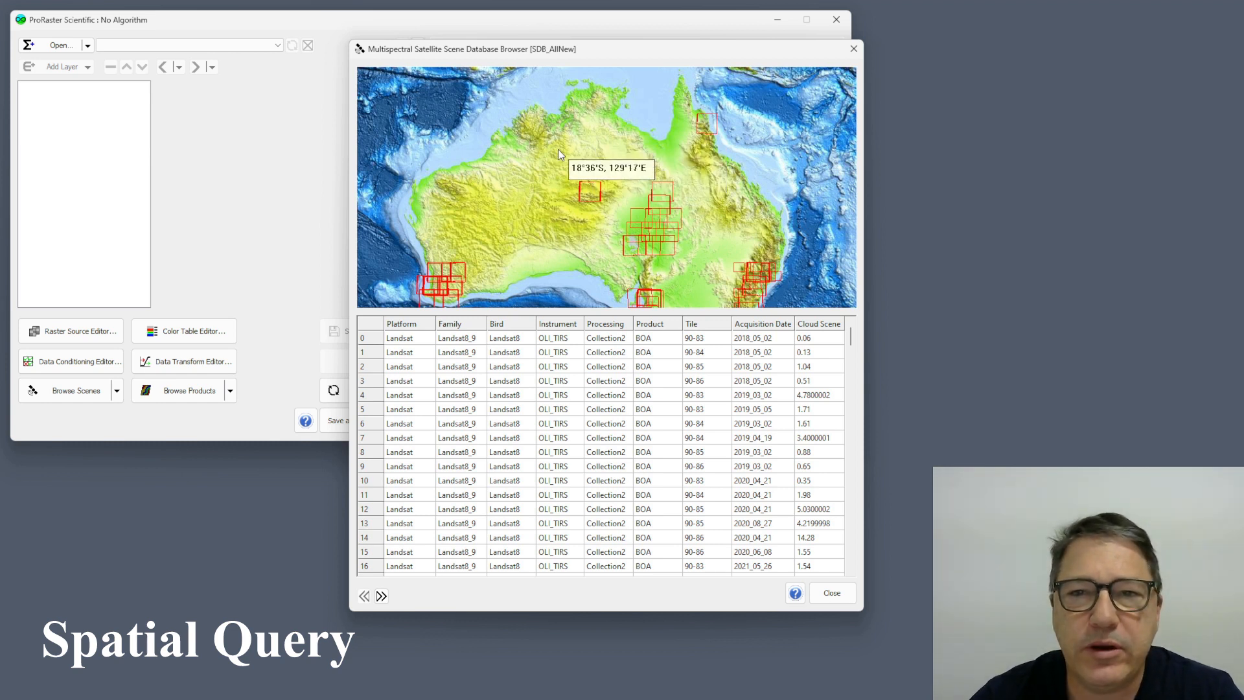
mouse_move(589, 192)
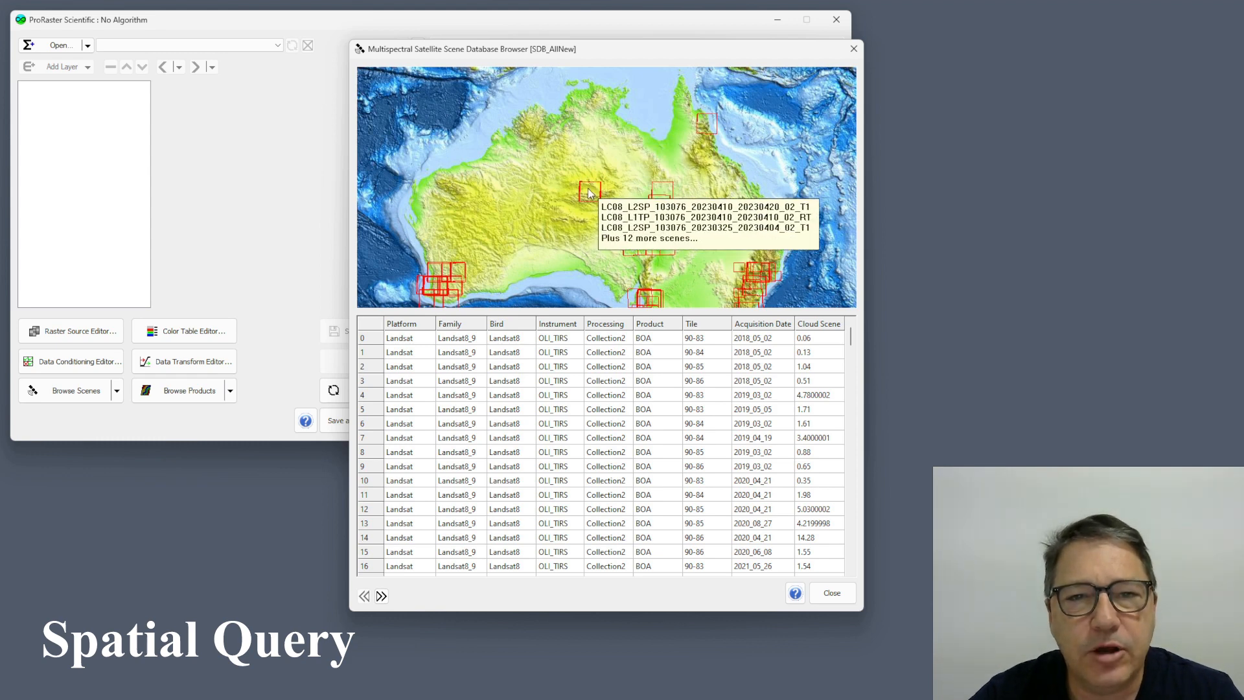
click(590, 194)
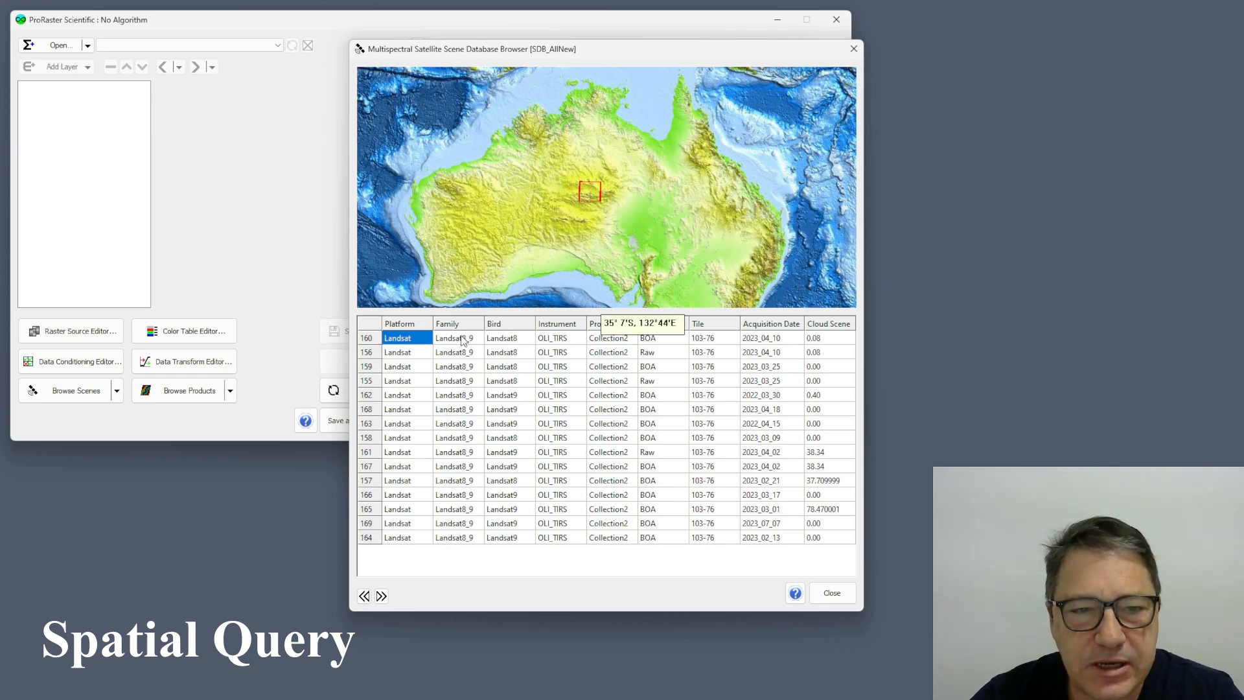
click(381, 340)
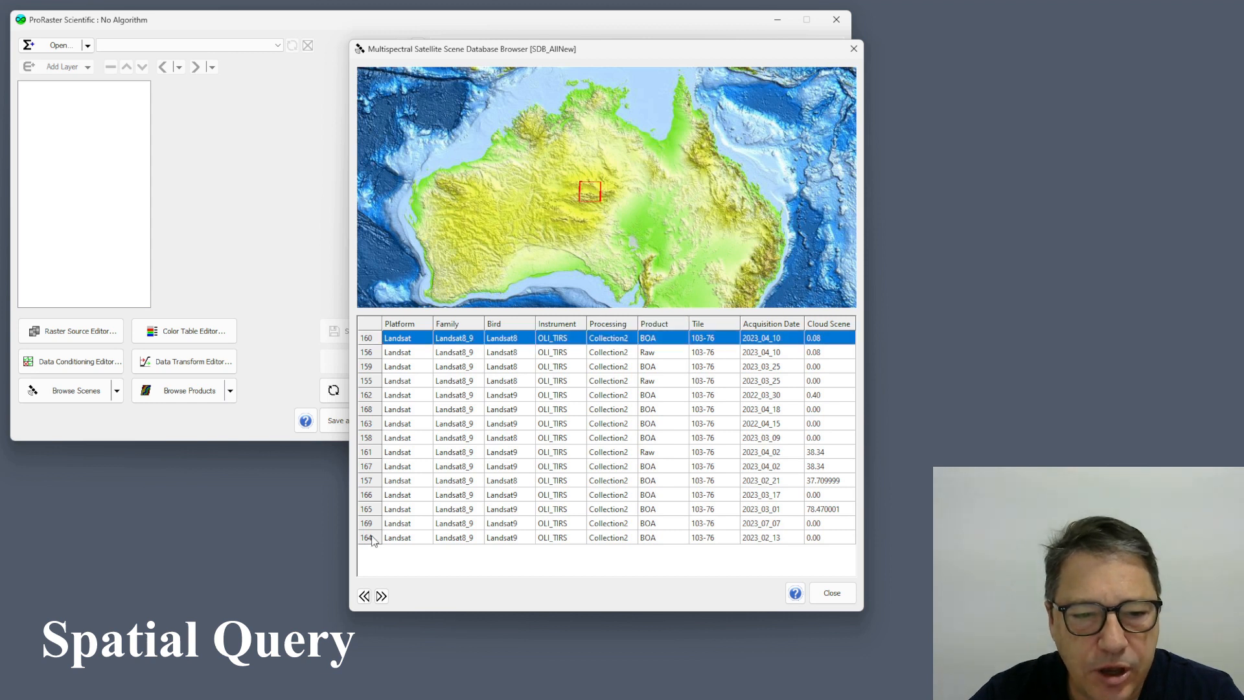
- Clear the central Australia spatial query to list every scene in the database again
click(373, 537)
click(367, 338)
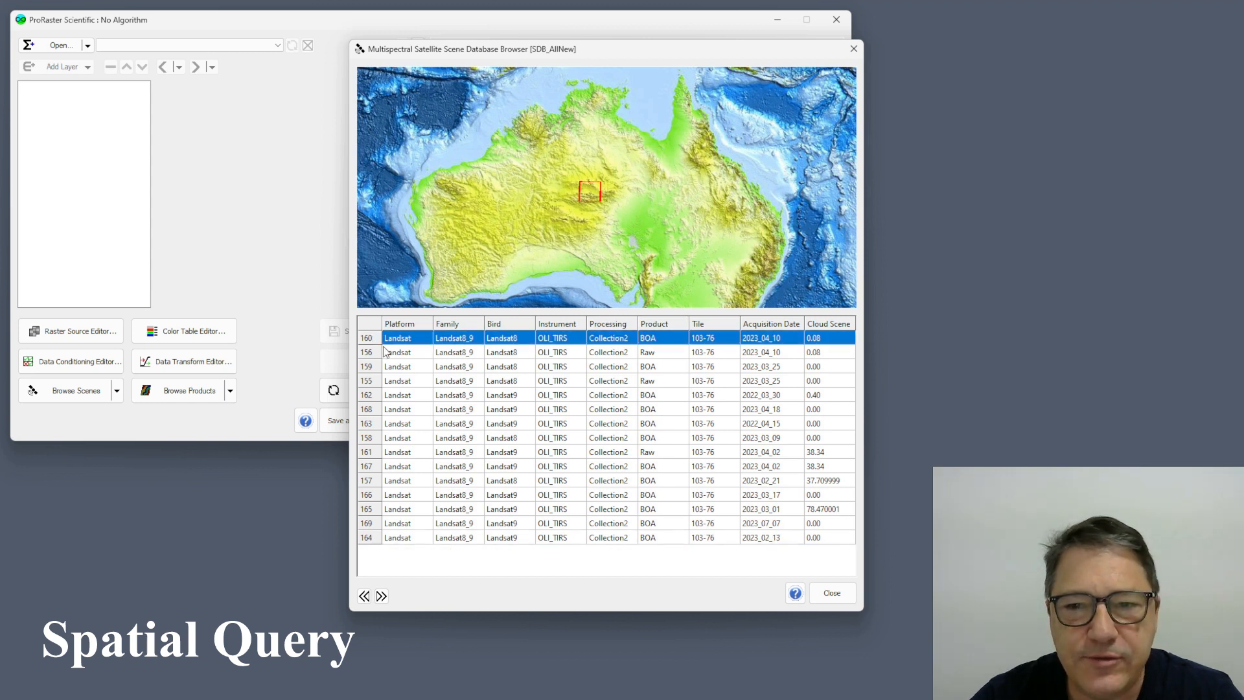
click(364, 596)
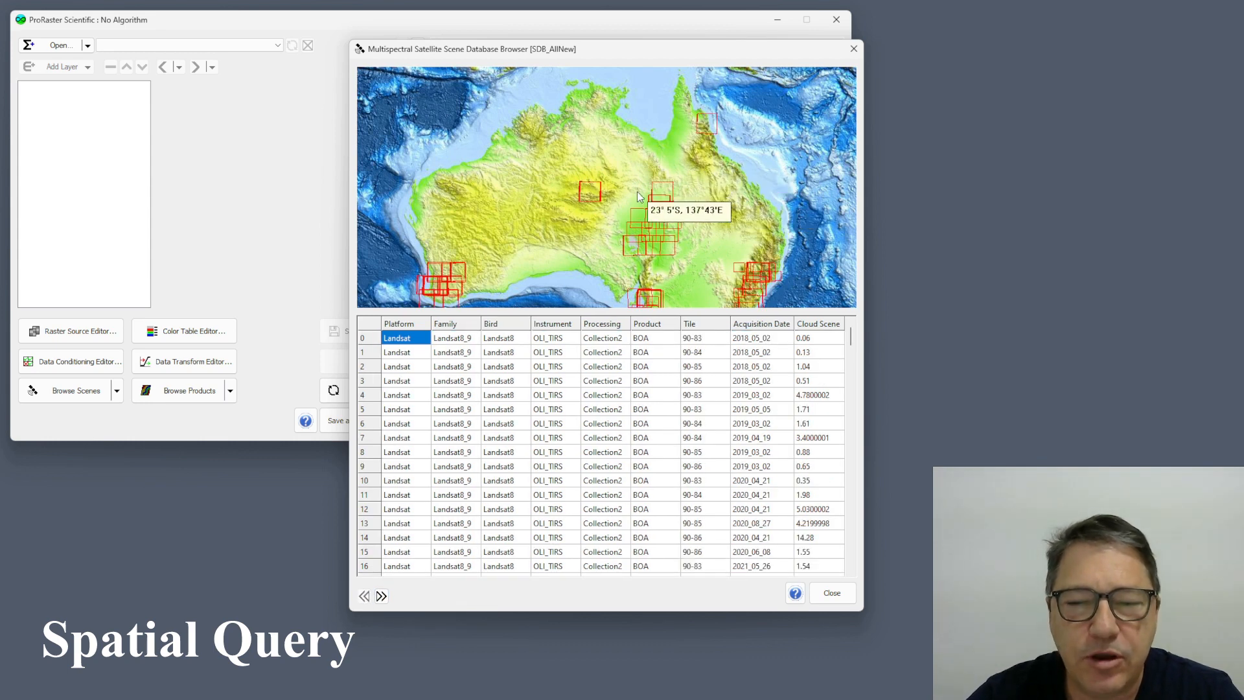
- Run a spatial query over southwestern Australia to limit the table to the scenes there
scroll(638, 196, down, 1)
scroll(639, 196, down, 2)
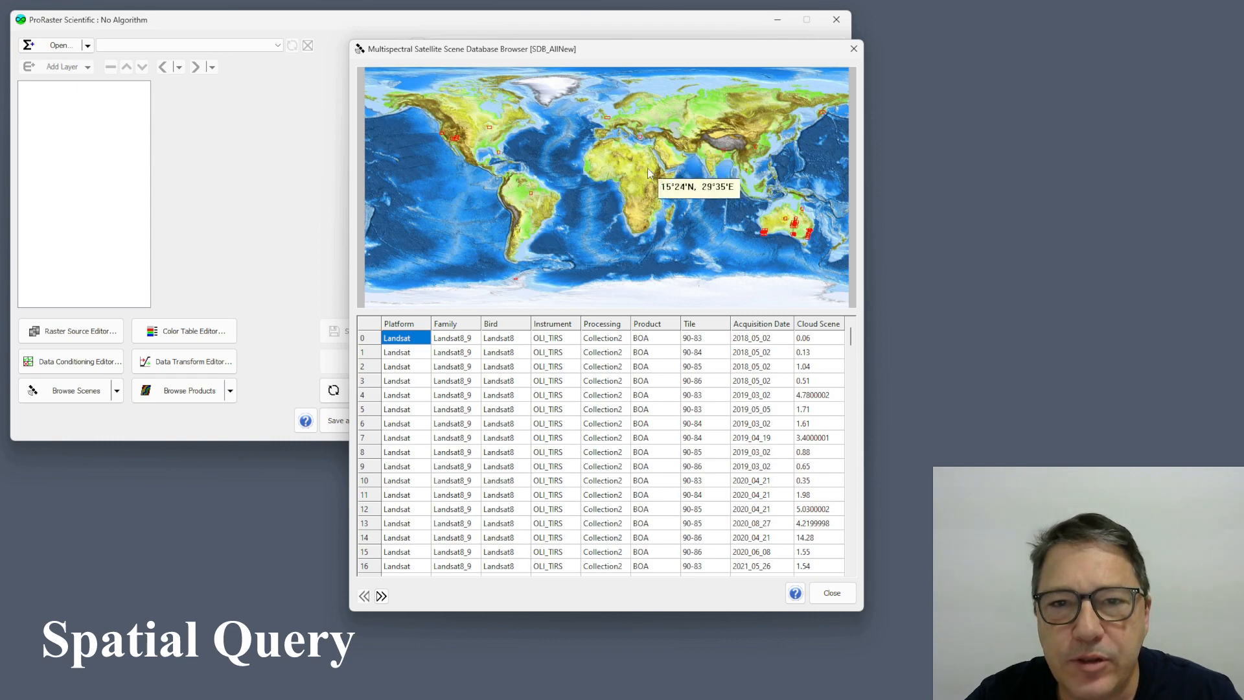
scroll(723, 218, up, 3)
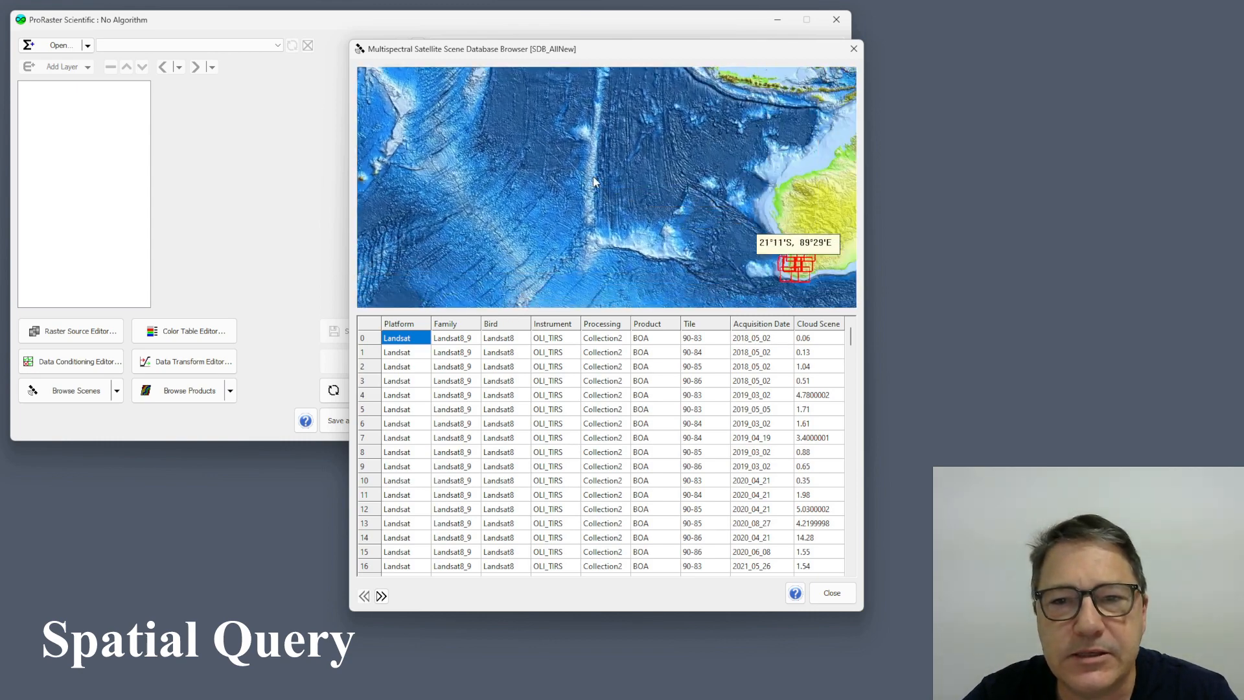
scroll(593, 195, up, 3)
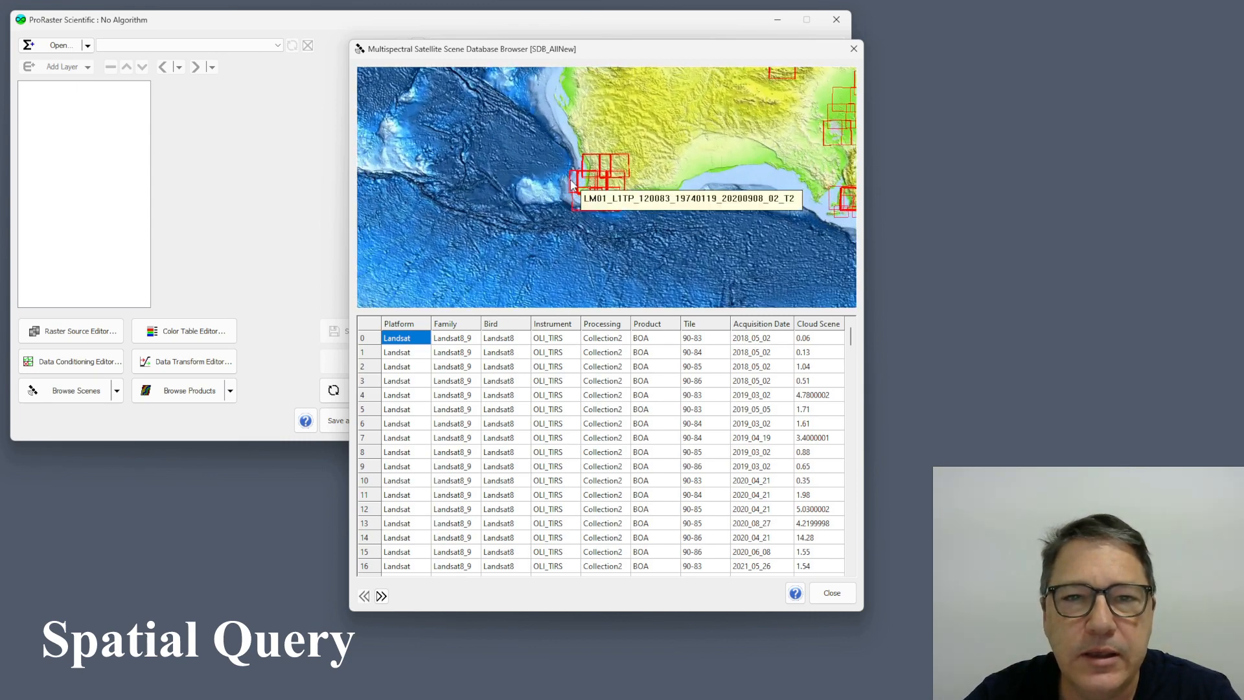
scroll(596, 202, up, 2)
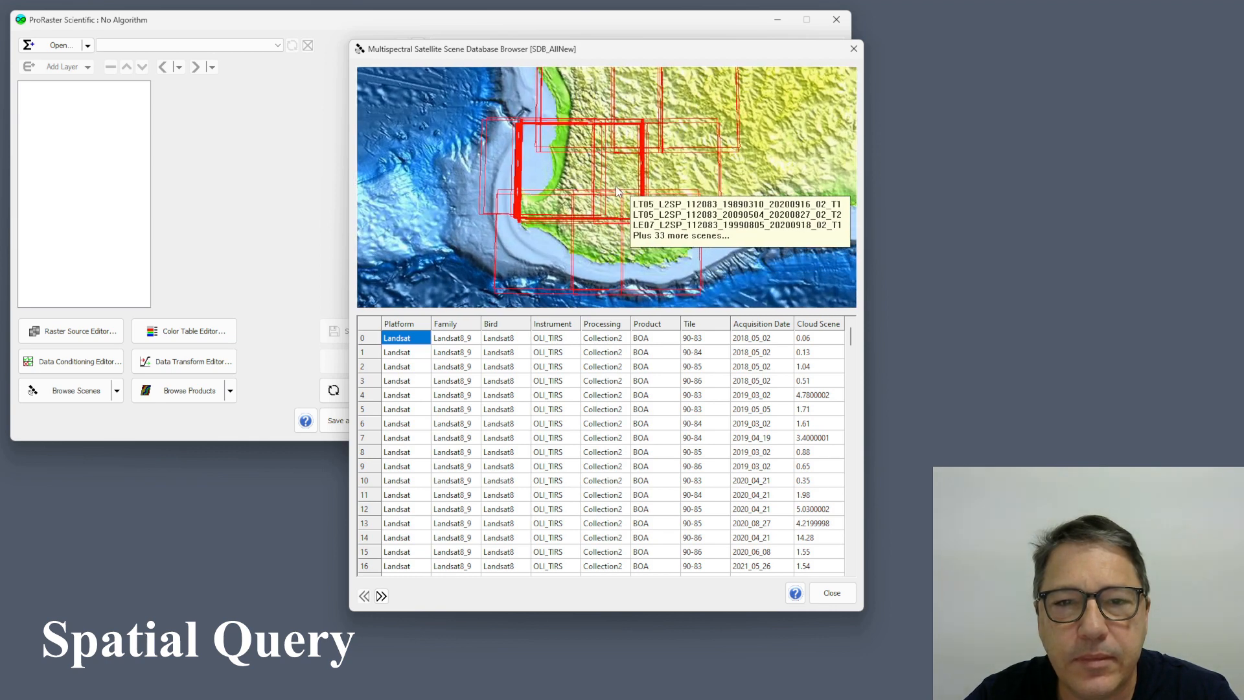
right_click(601, 183)
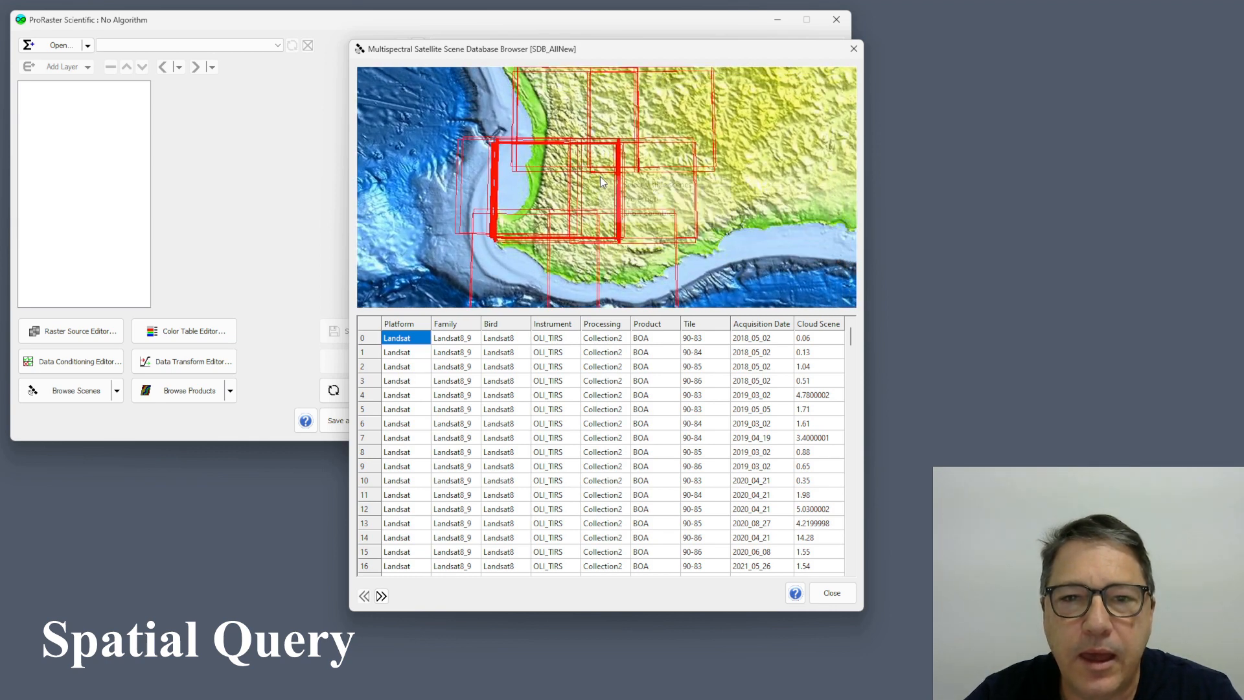
click(653, 187)
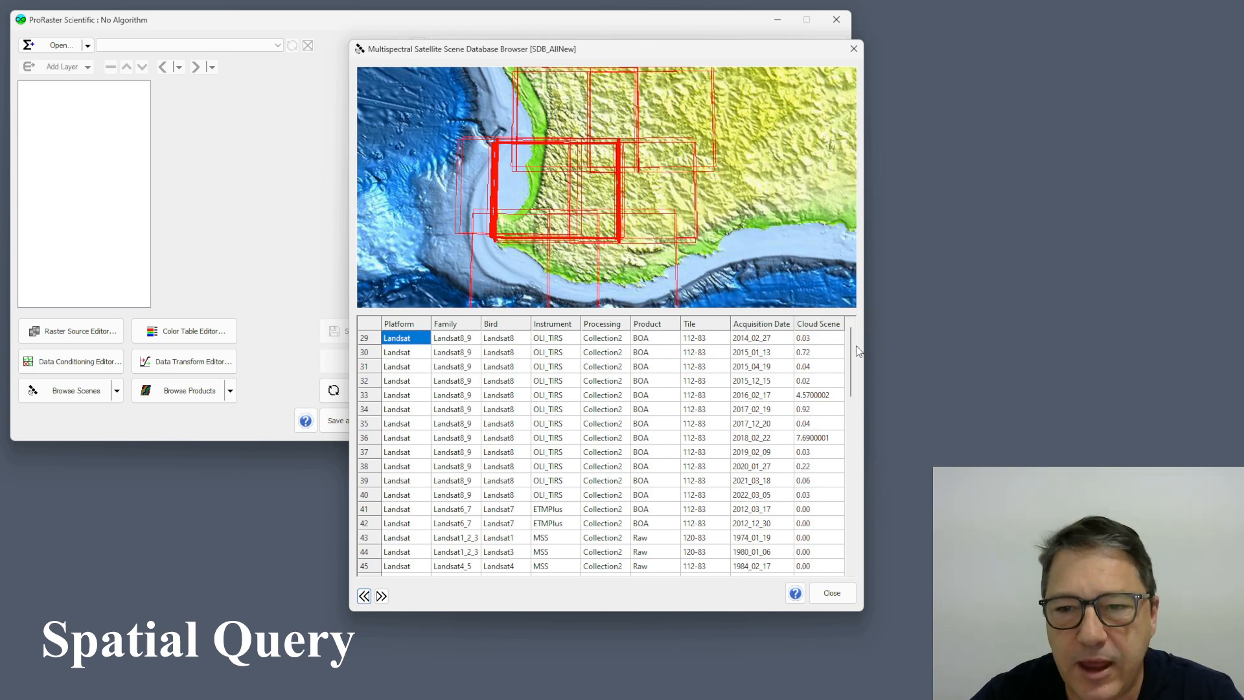
mouse_move(851, 342)
mouse_down()
mouse_move(855, 491)
mouse_move(871, 345)
mouse_up()
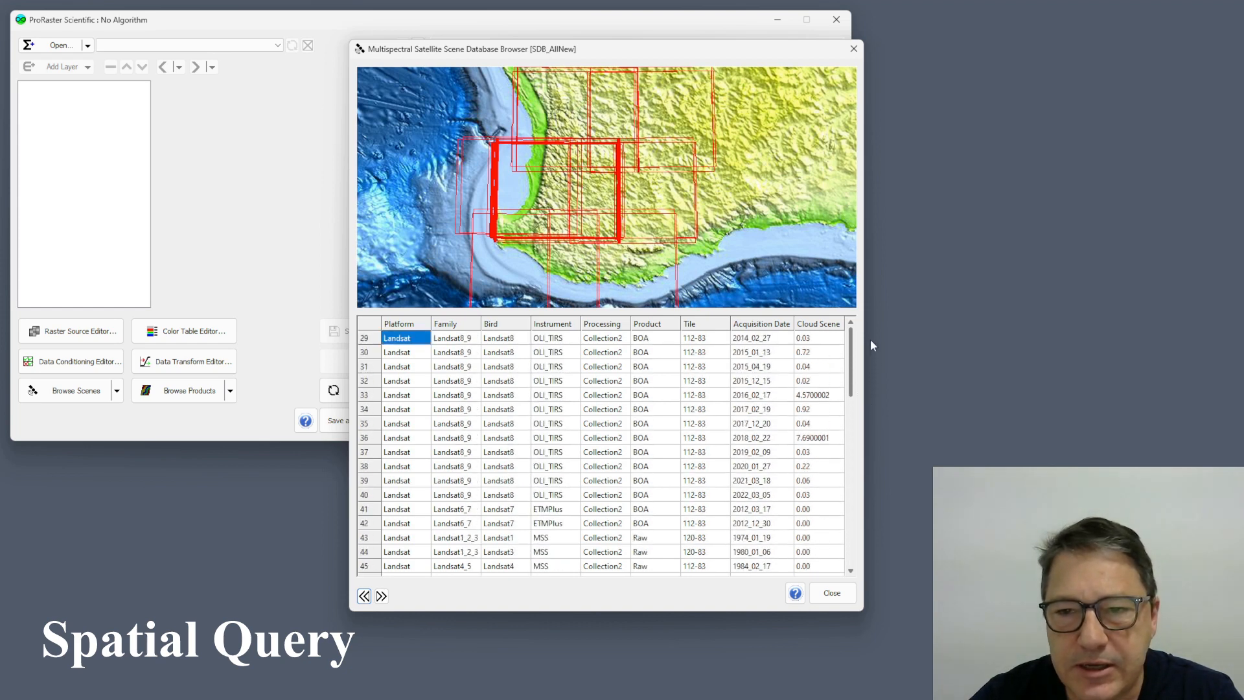
- Check the queried southwestern Australia footprints against the world map and clear the spatial query
scroll(672, 194, down, 1)
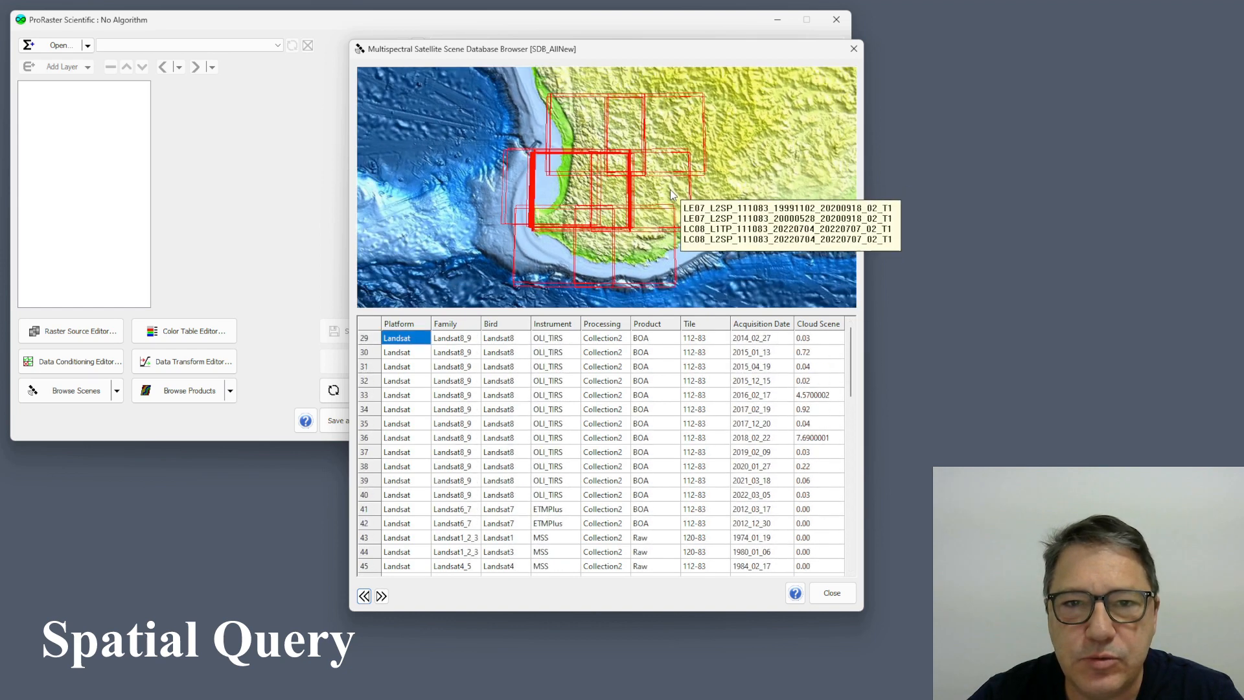
scroll(674, 194, down, 5)
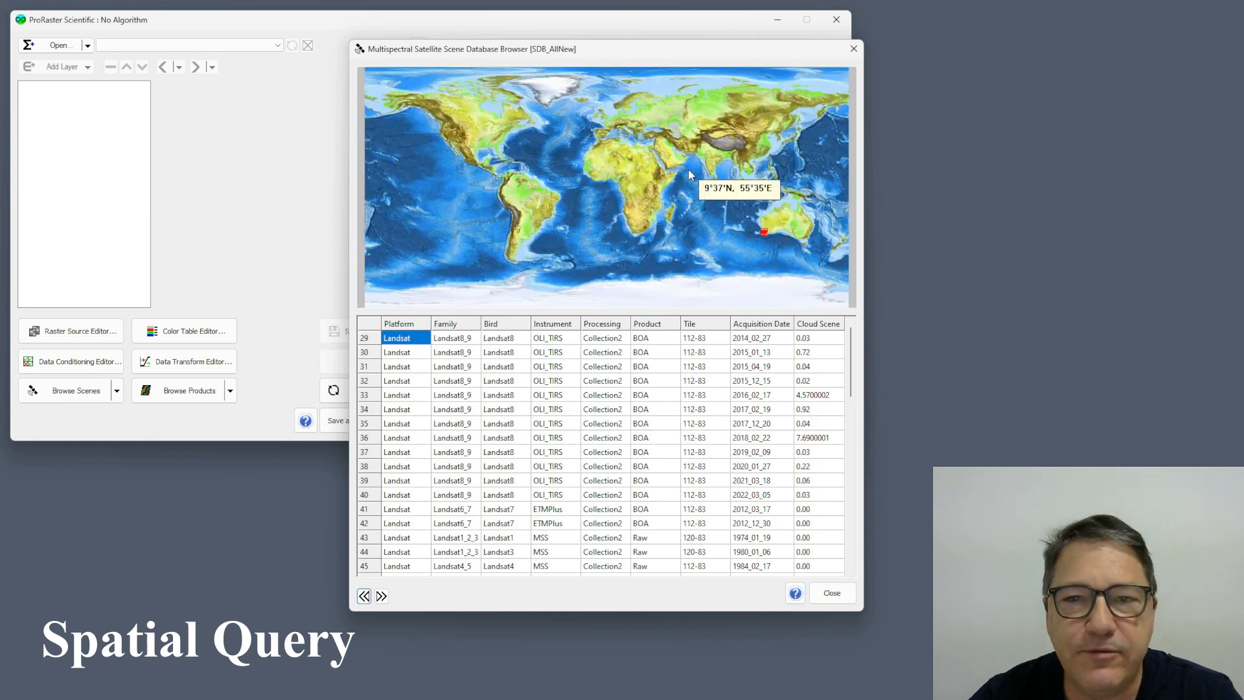
scroll(765, 241, up, 3)
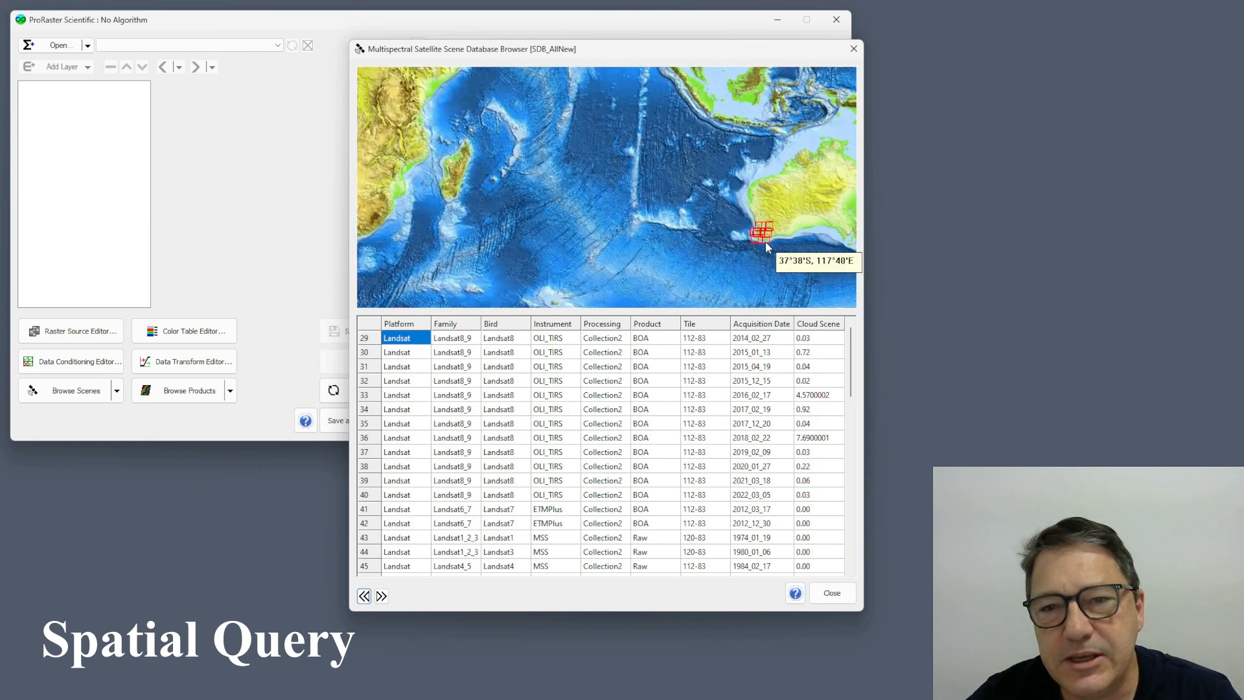
scroll(765, 241, up, 5)
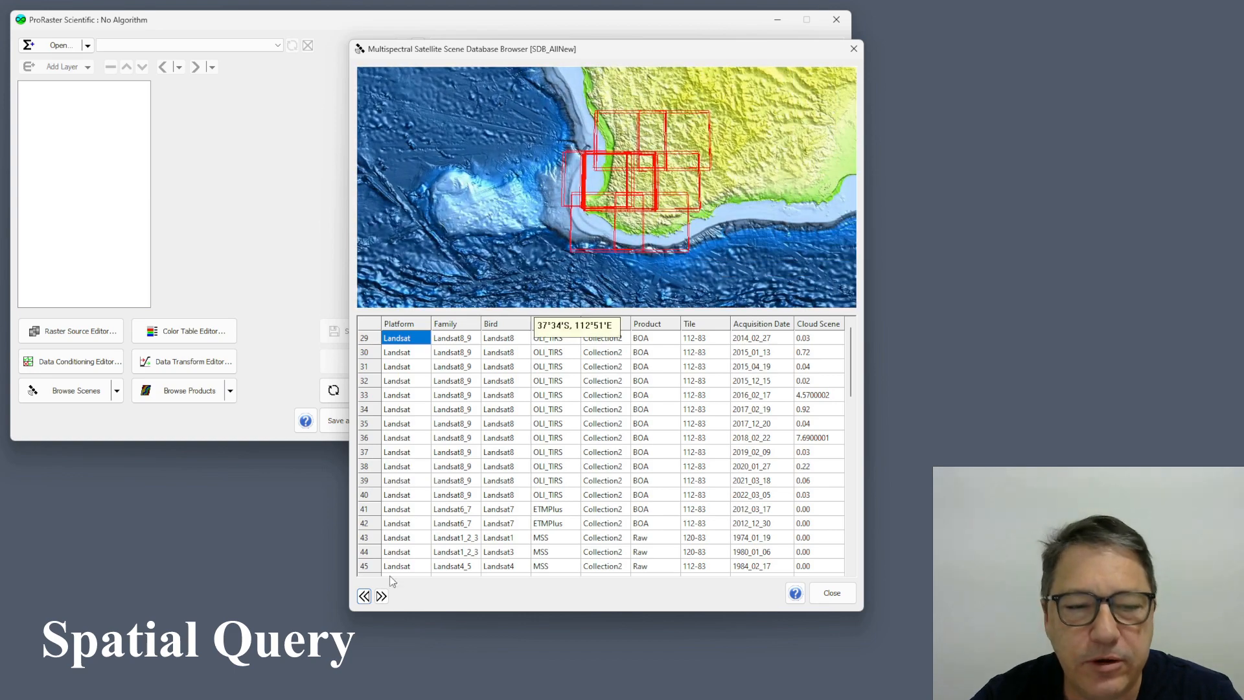
click(363, 597)
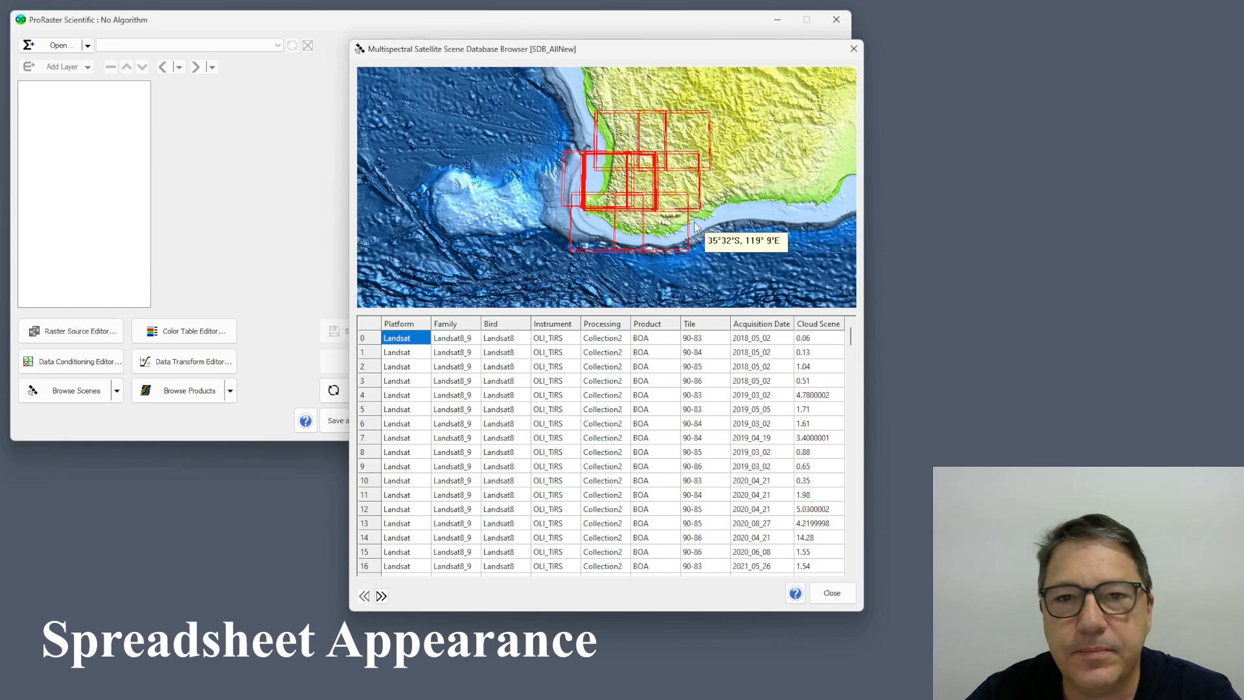
- Query the map again for the cluster of scenes in southwestern Australia, filtering the scene table to that area
scroll(640, 185, down, 6)
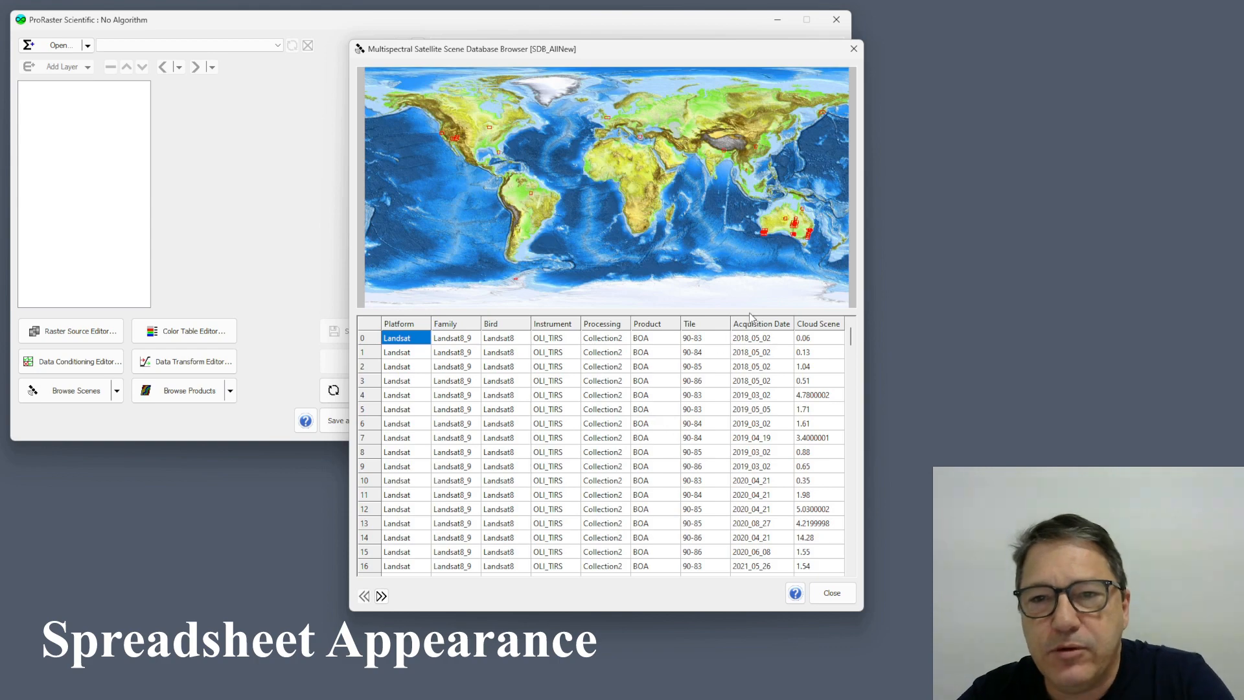
mouse_move(767, 238)
drag(754, 233, 611, 214)
scroll(622, 221, up, 6)
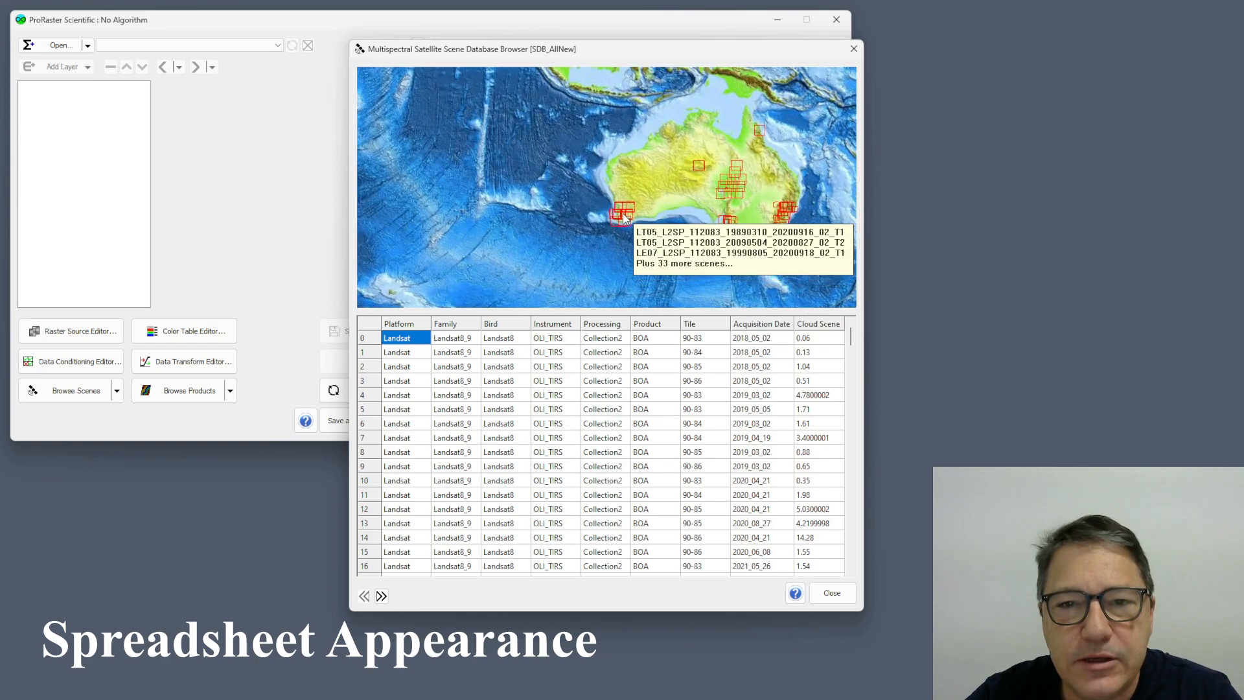
scroll(621, 223, up, 2)
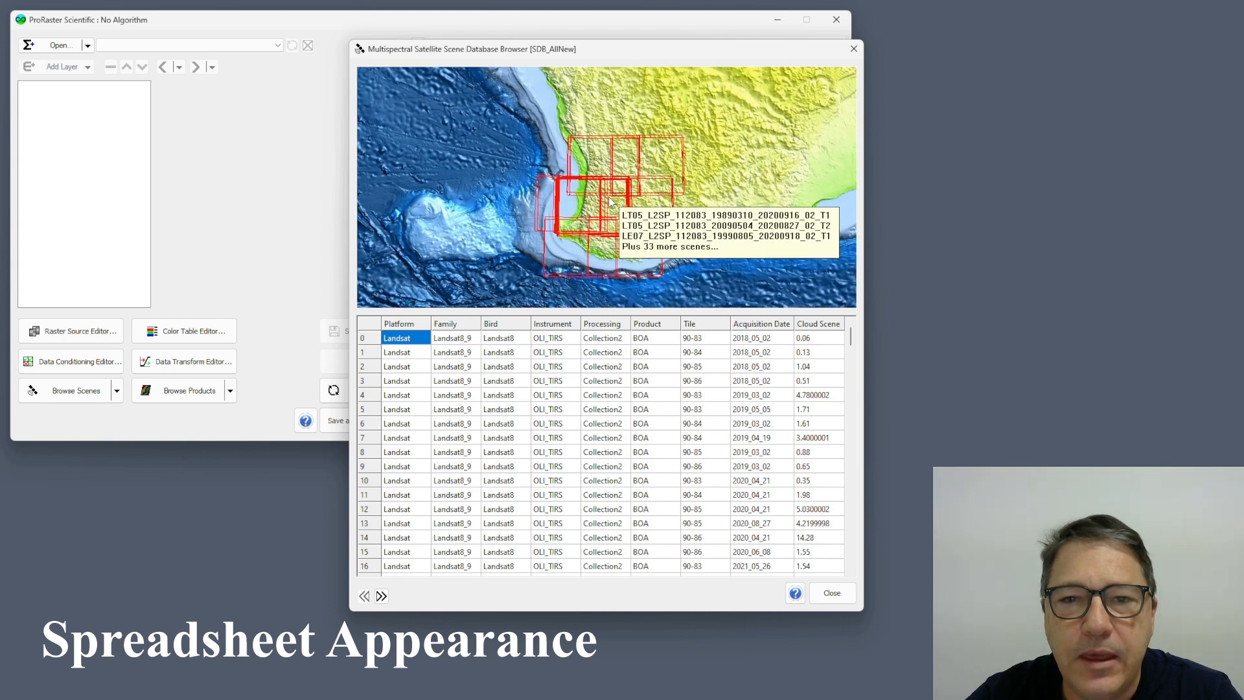
right_click(610, 196)
click(669, 205)
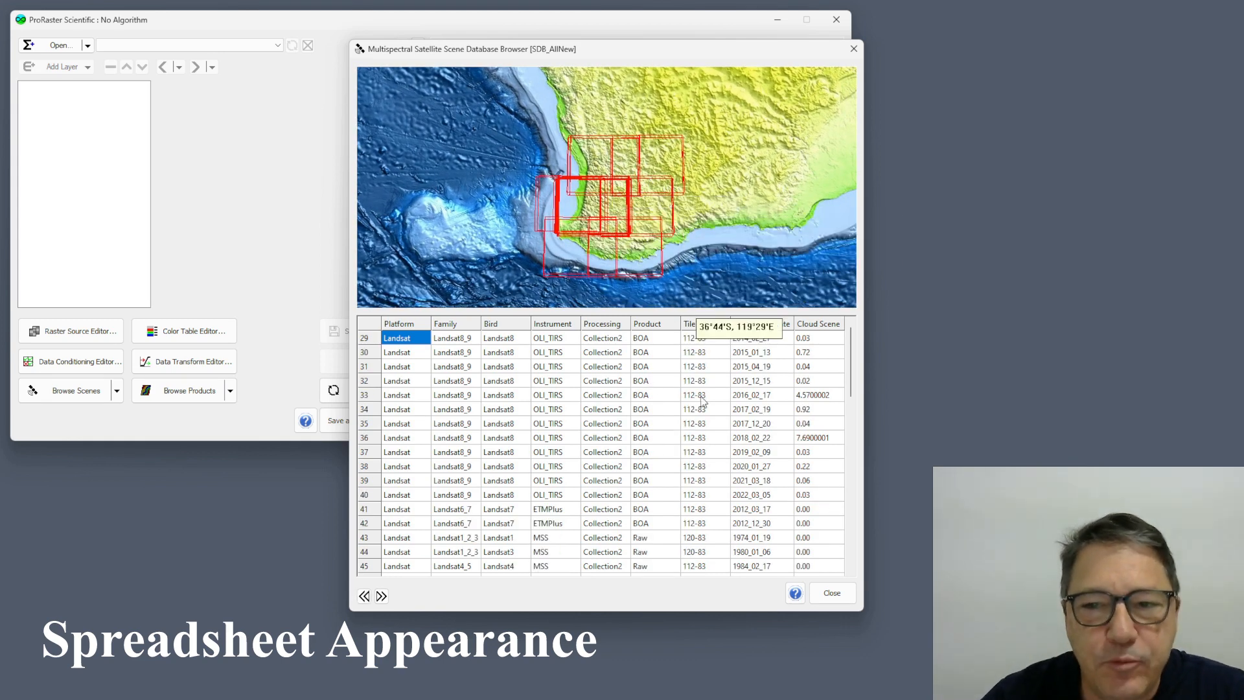
drag(852, 355, 850, 340)
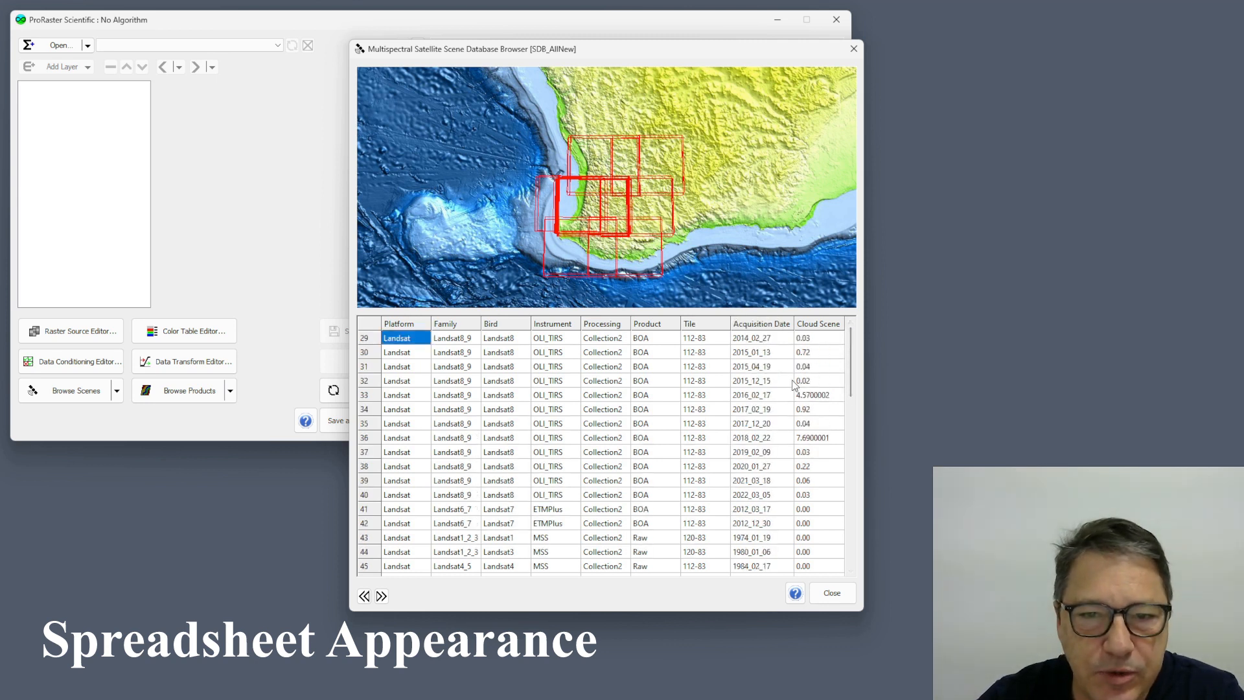
- Sort the filtered scene table by Instrument and by Product, both in descending order
click(560, 325)
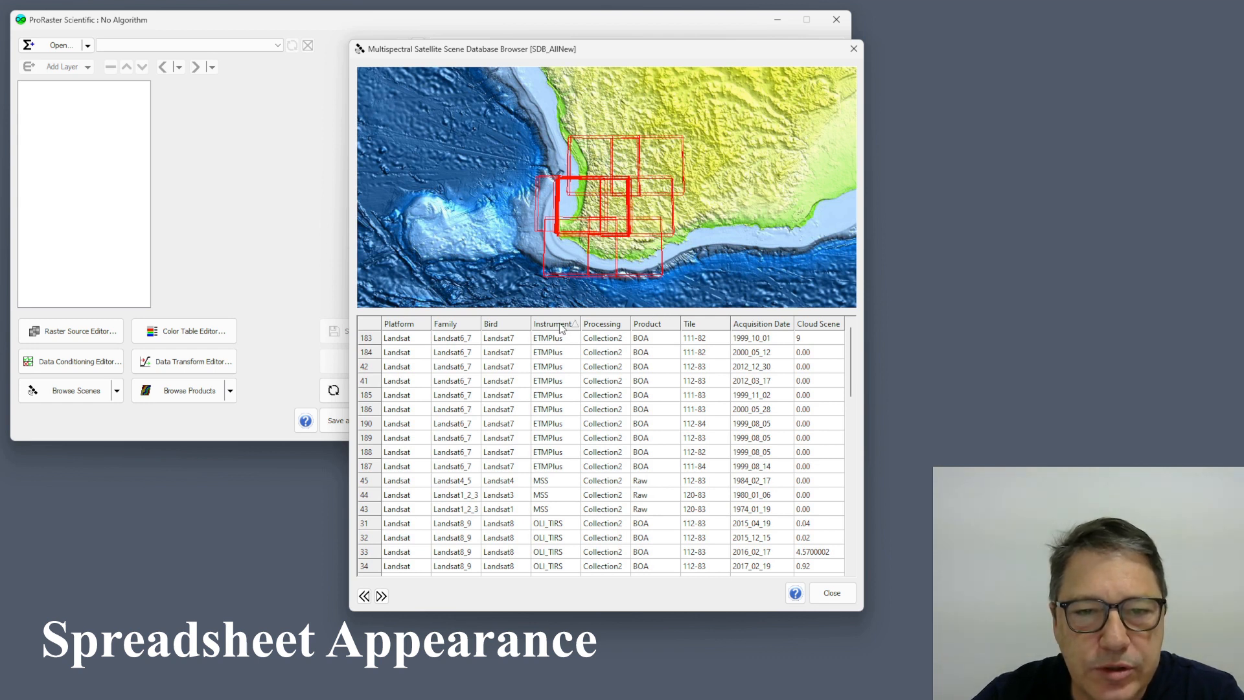
click(561, 327)
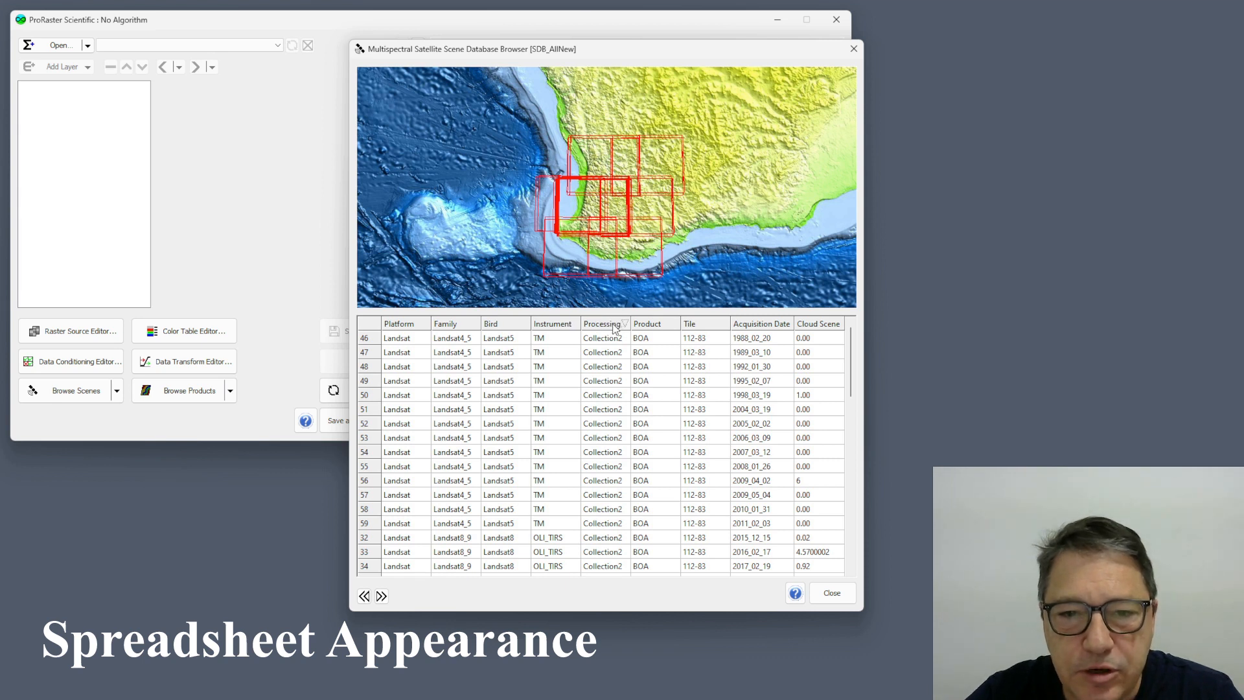
click(669, 328)
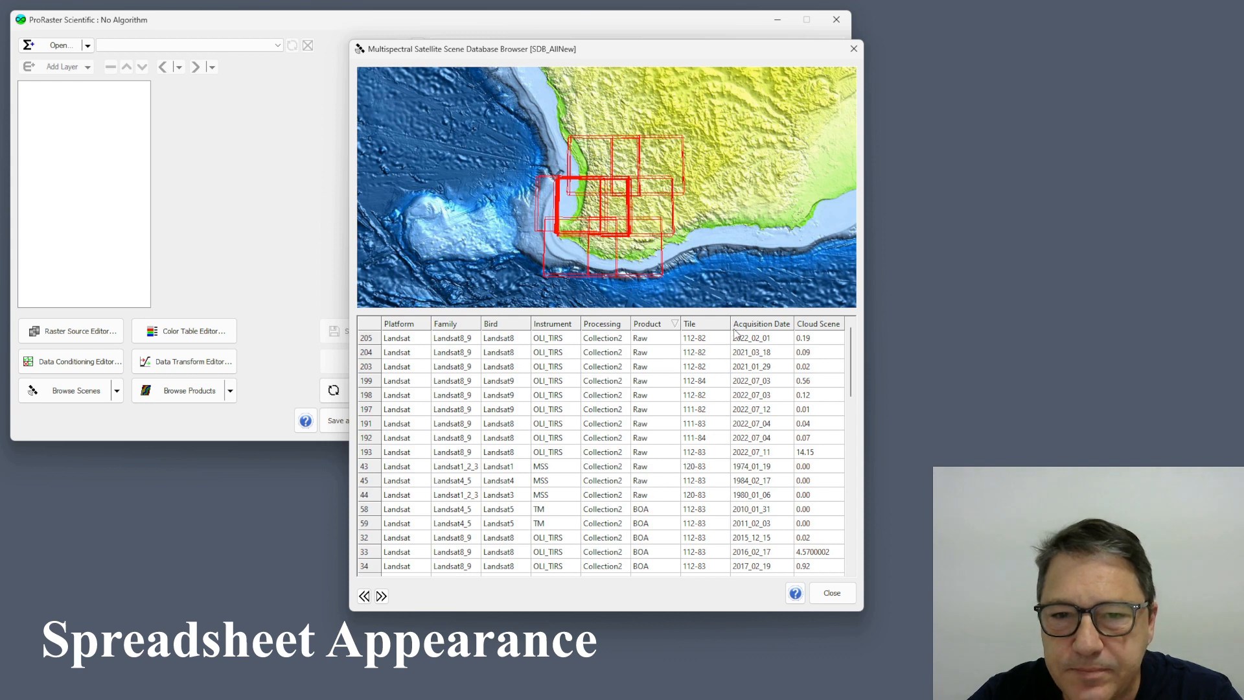
- Add the Path and Row columns to the selected scene data columns of the table
right_click(558, 327)
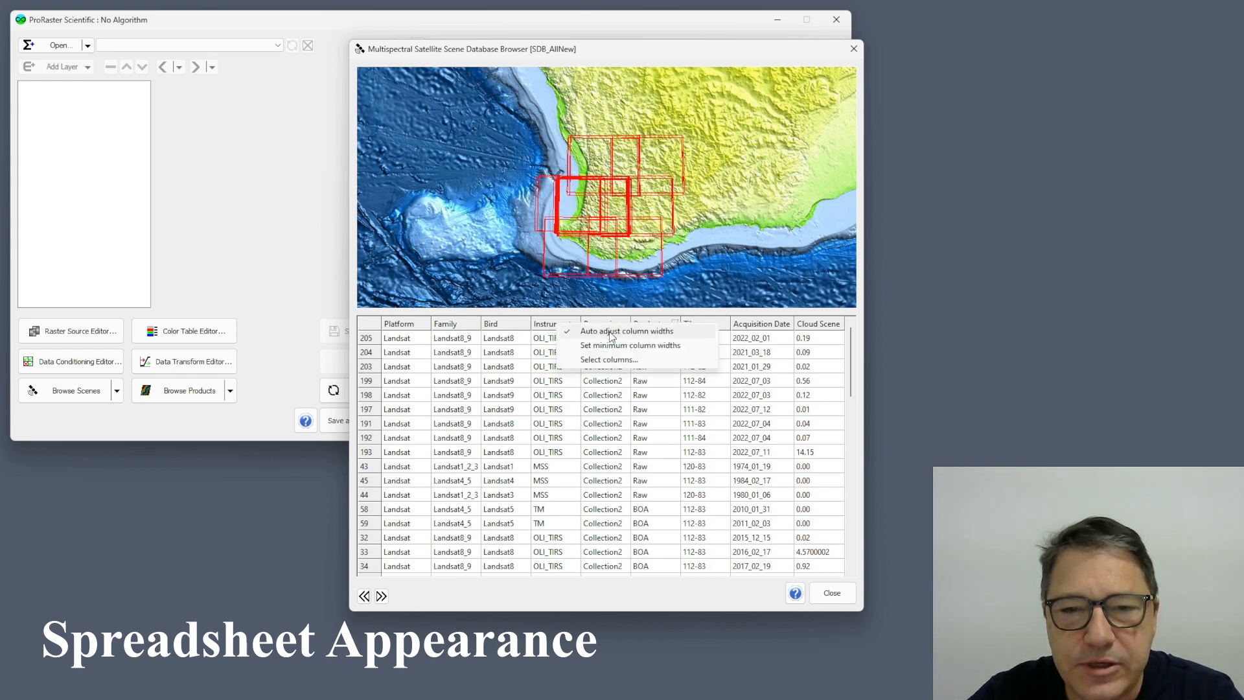
click(630, 362)
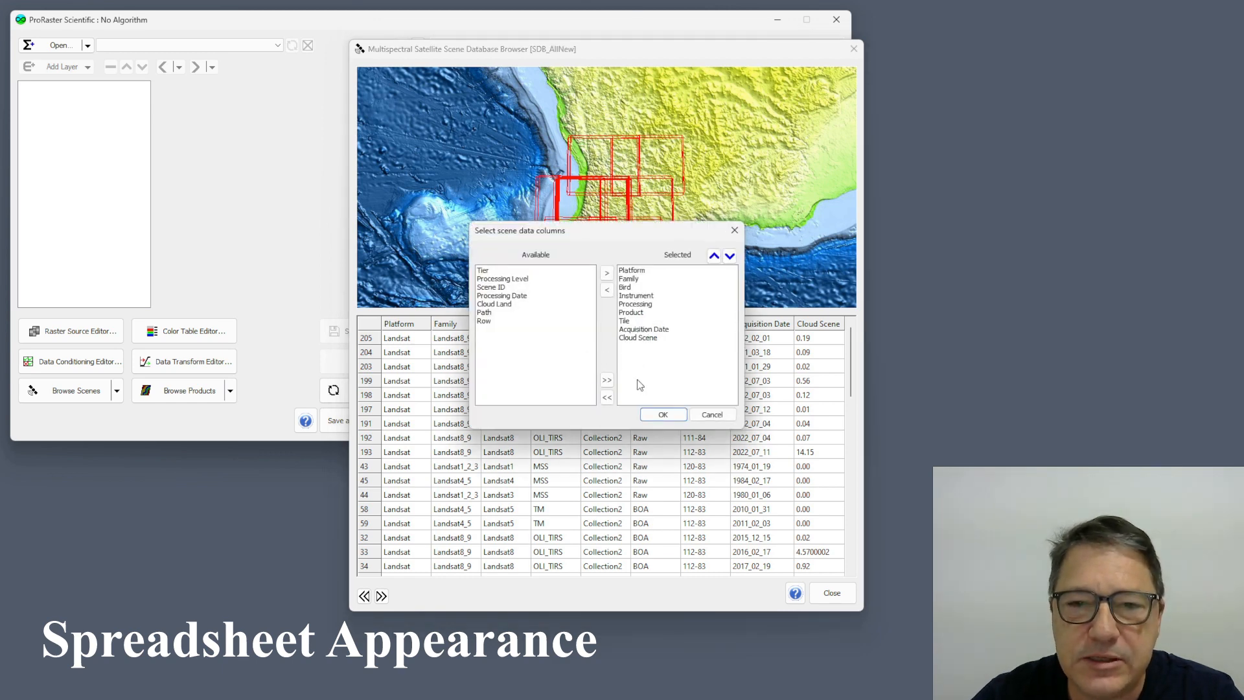
click(634, 270)
click(636, 296)
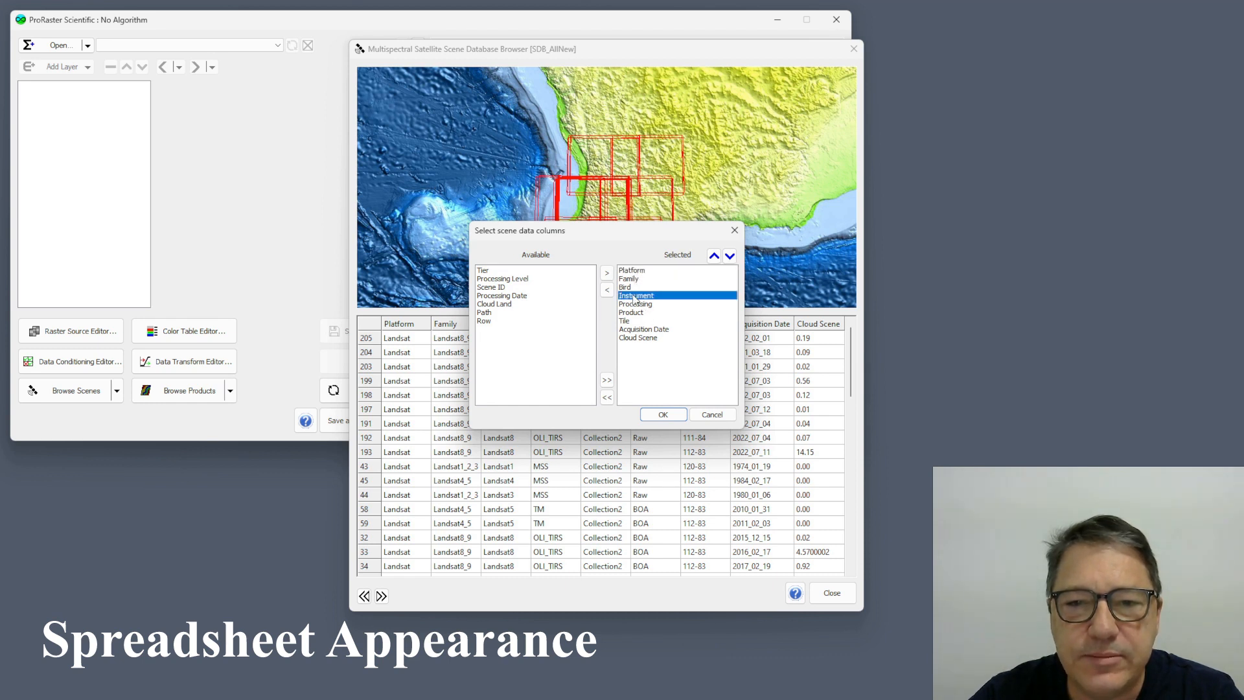
click(637, 329)
click(636, 339)
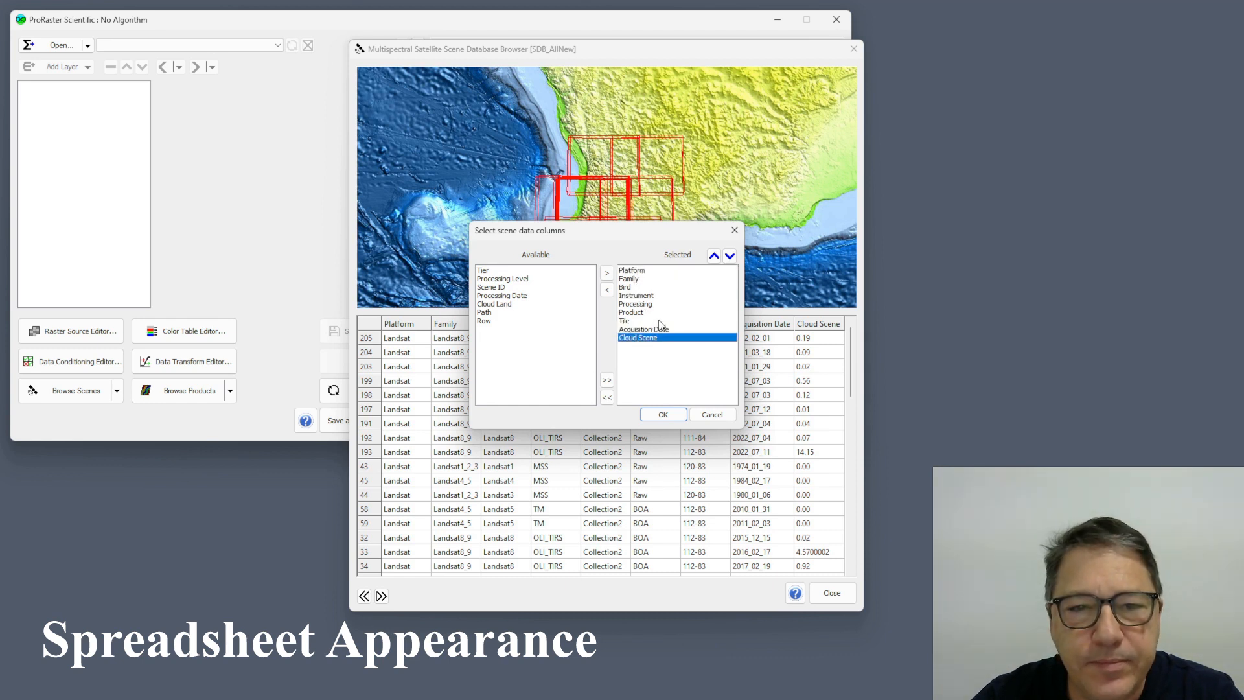
click(485, 272)
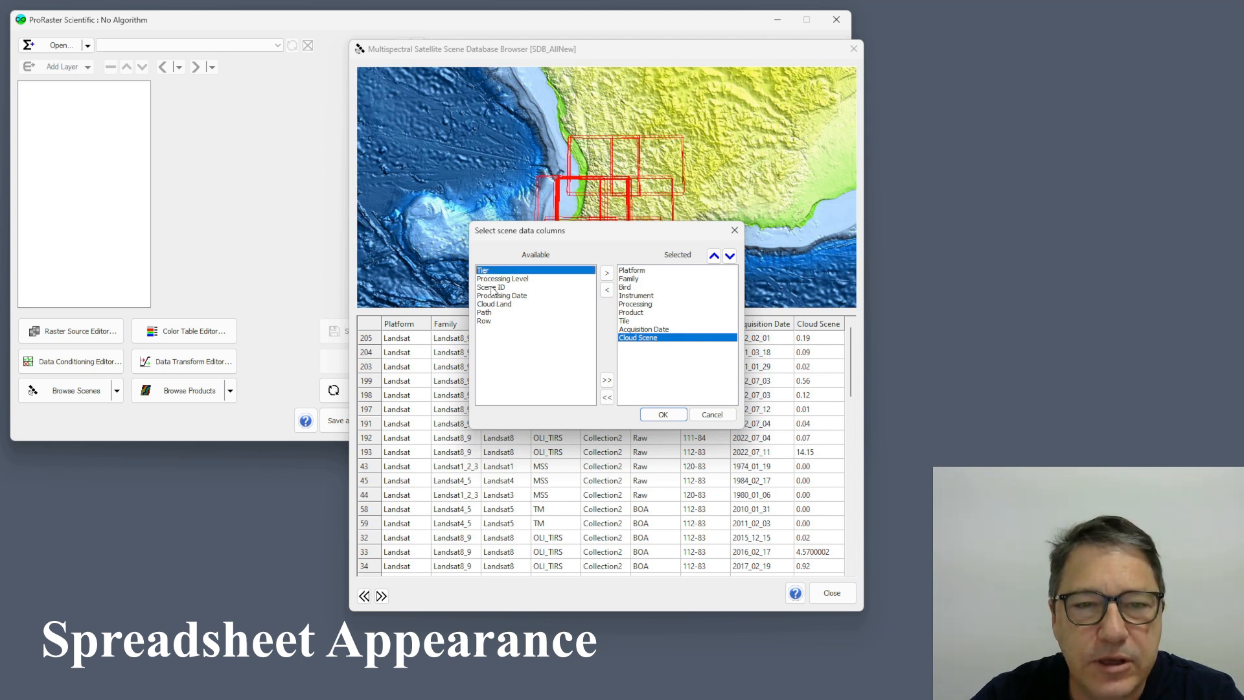
click(487, 313)
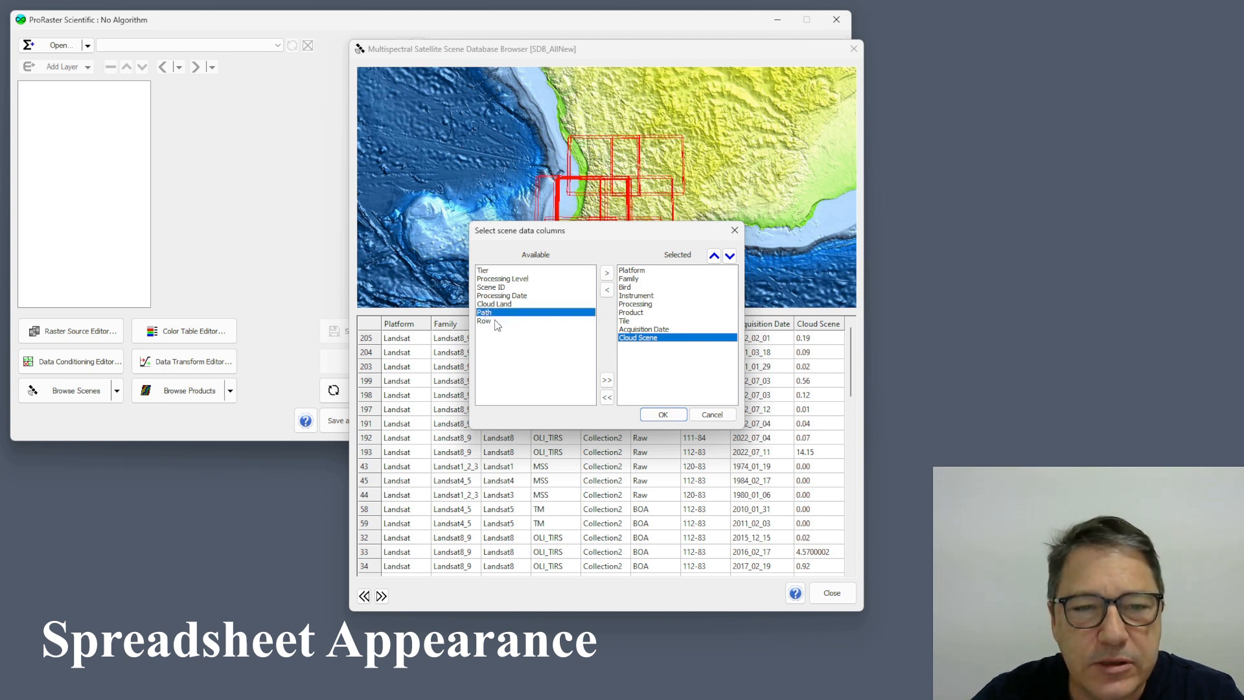
click(606, 272)
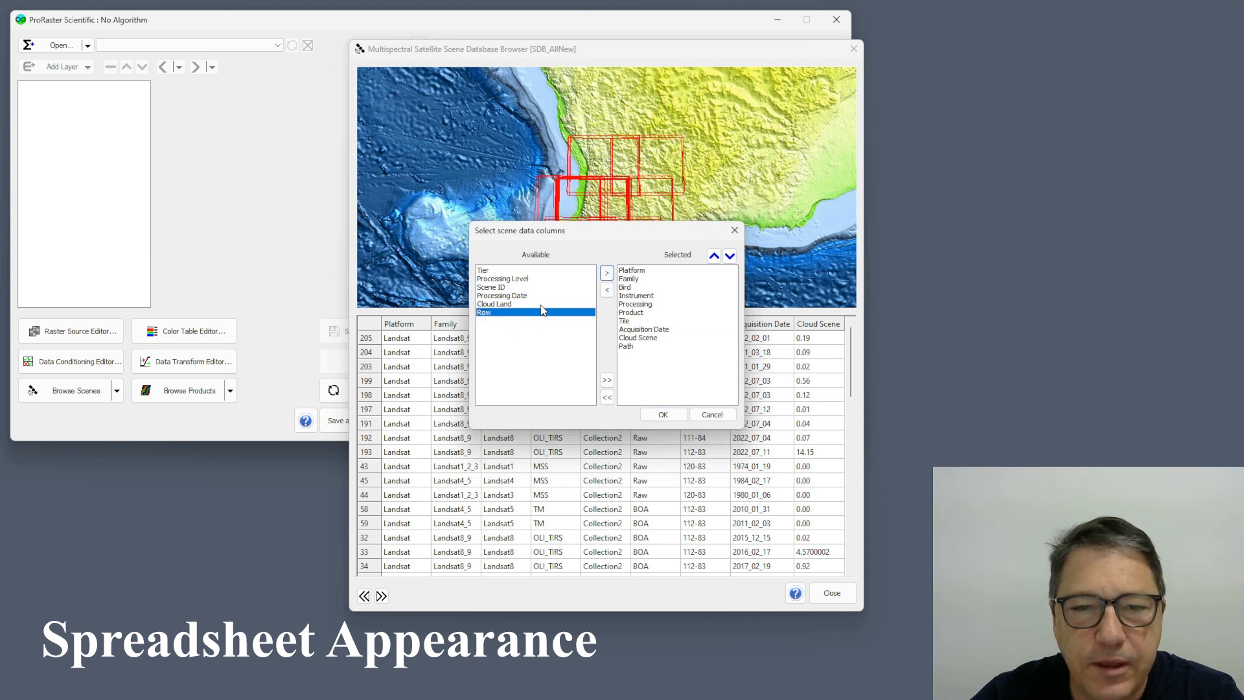
click(607, 273)
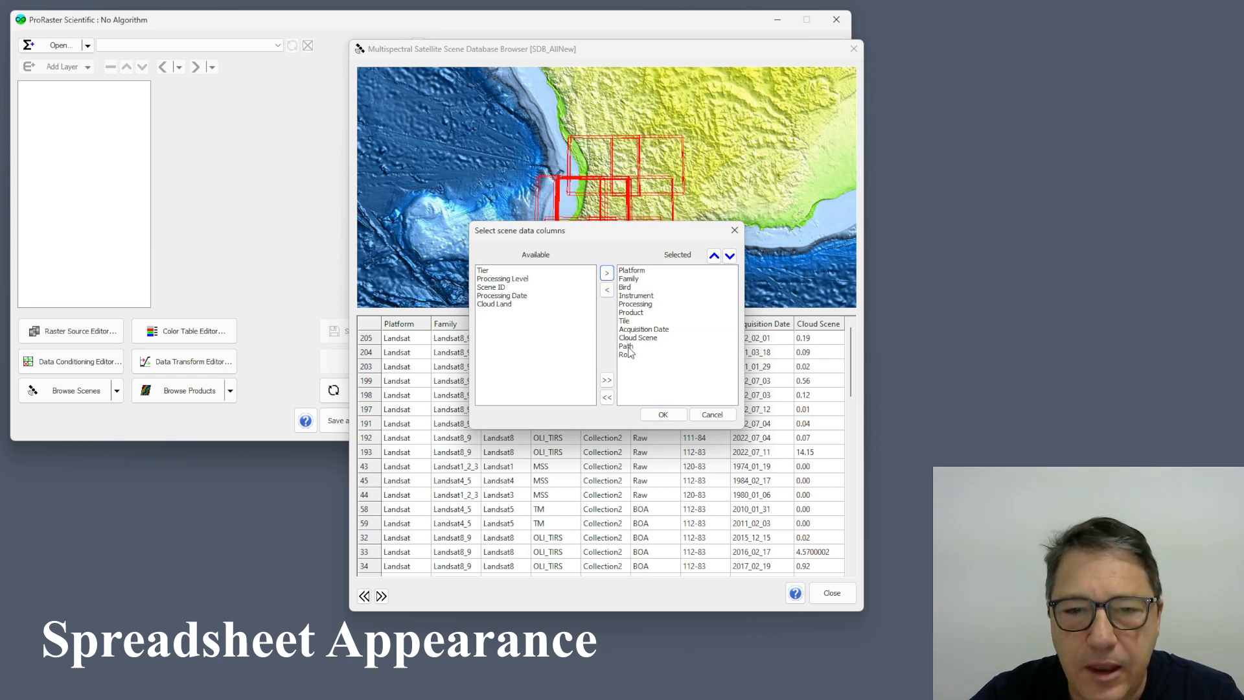
- Reorder the scene data columns so Path and Row follow Tile, and apply the column selection
click(628, 347)
click(714, 256)
click(713, 256)
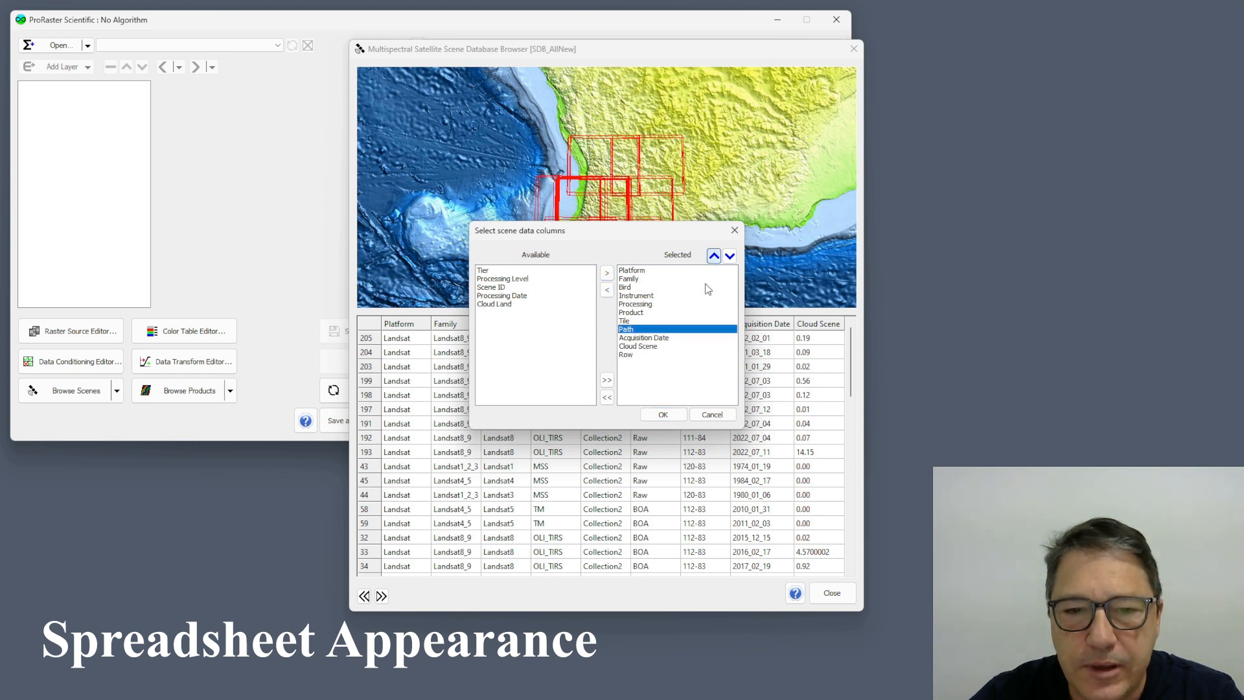
click(626, 355)
click(714, 256)
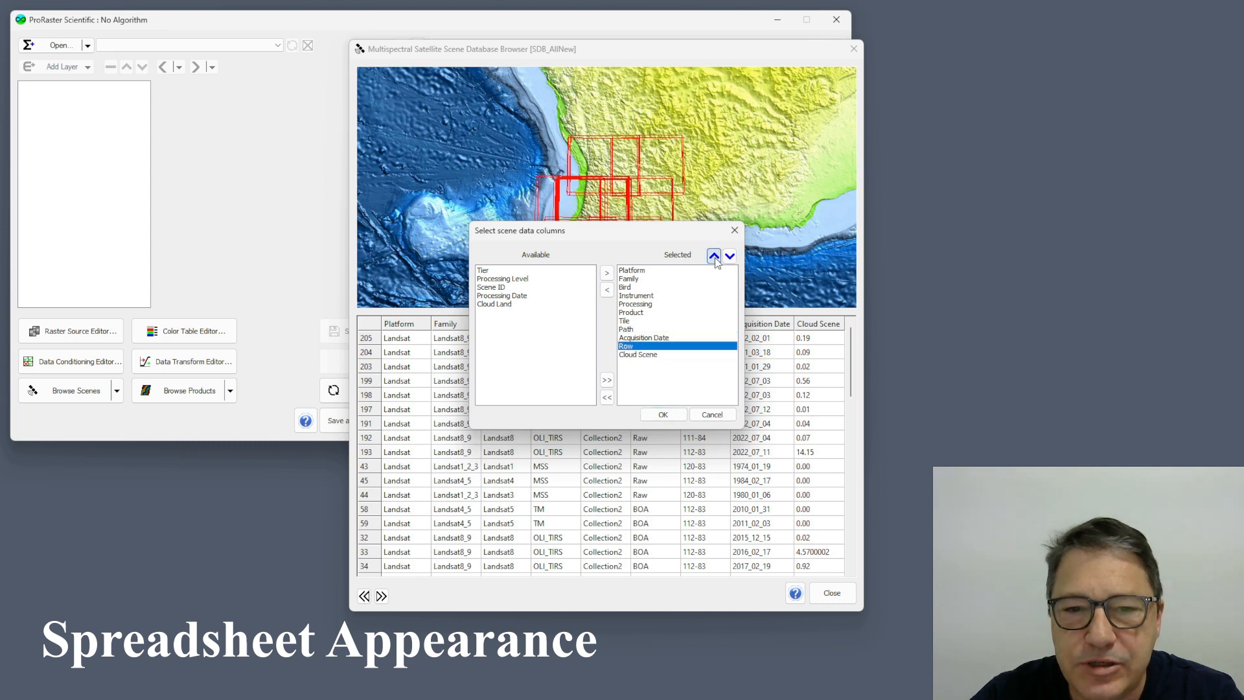
click(714, 255)
click(663, 415)
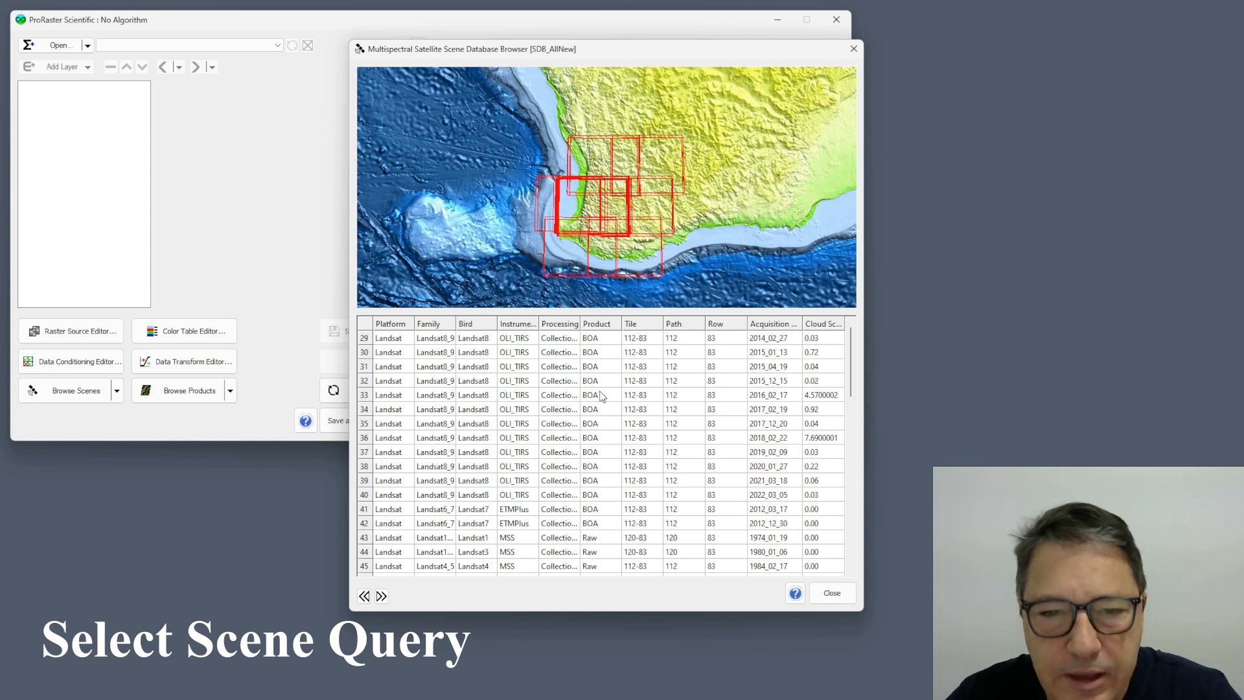
- Query the database by the six selected scenes in rows 34 to 39, and undo that query
click(366, 410)
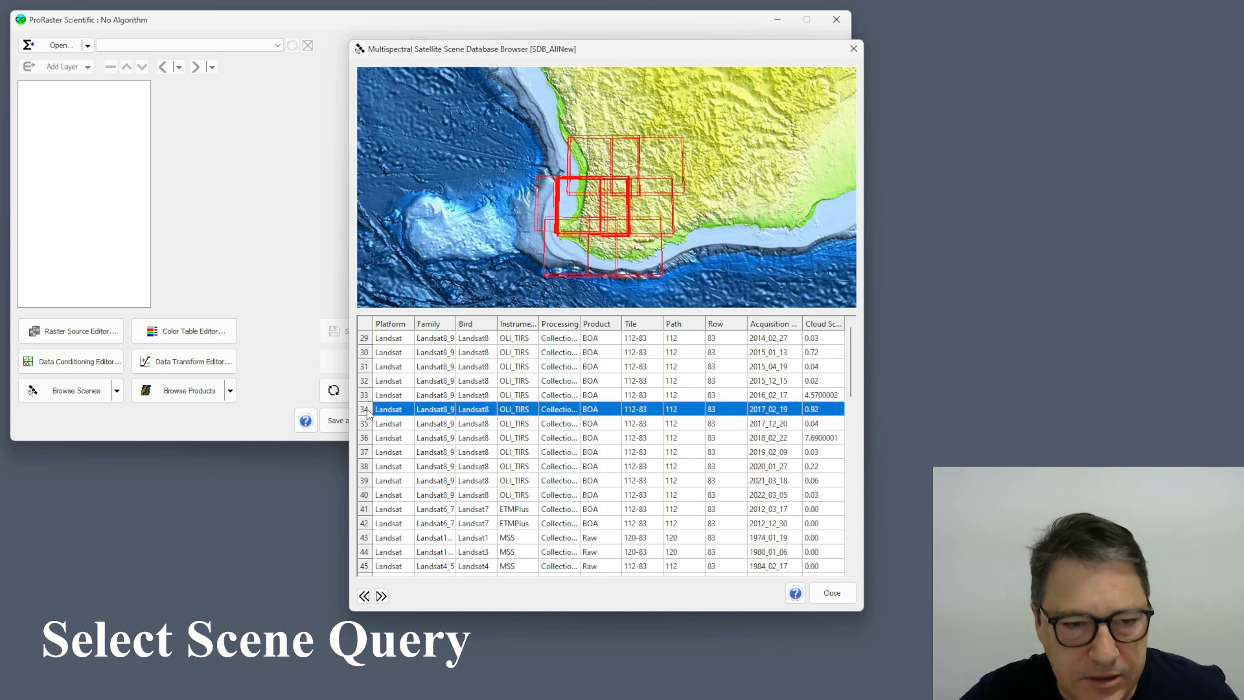
shift+click(366, 480)
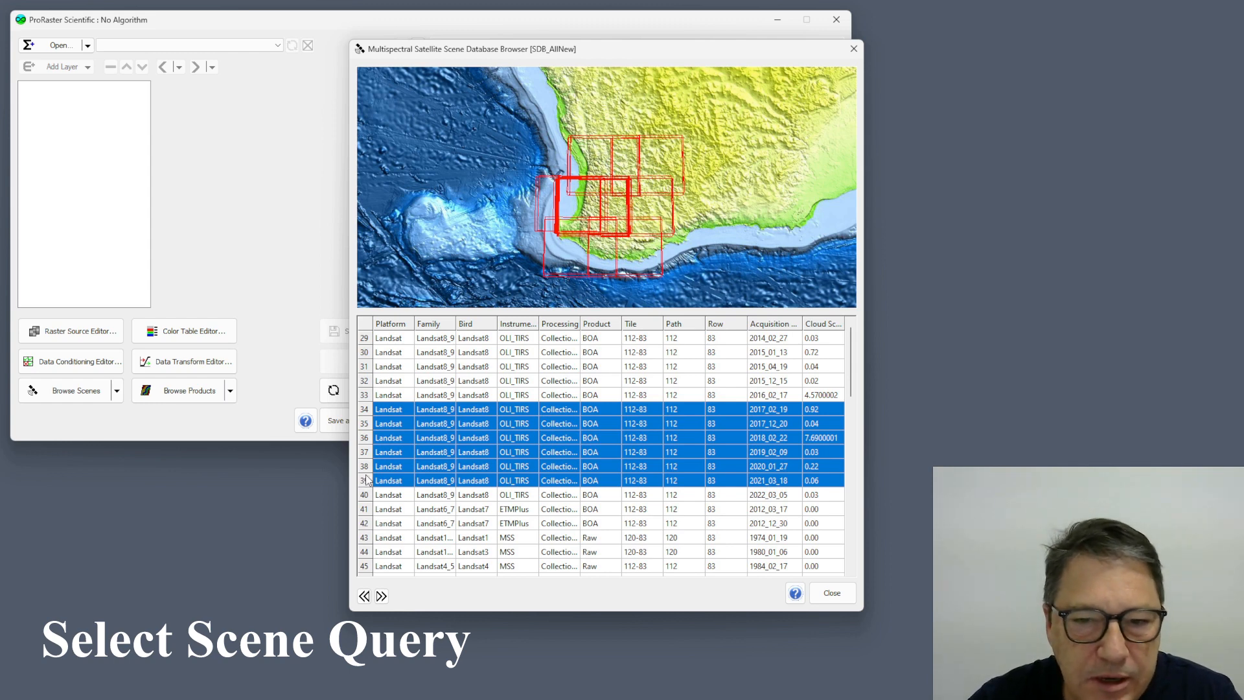
click(382, 596)
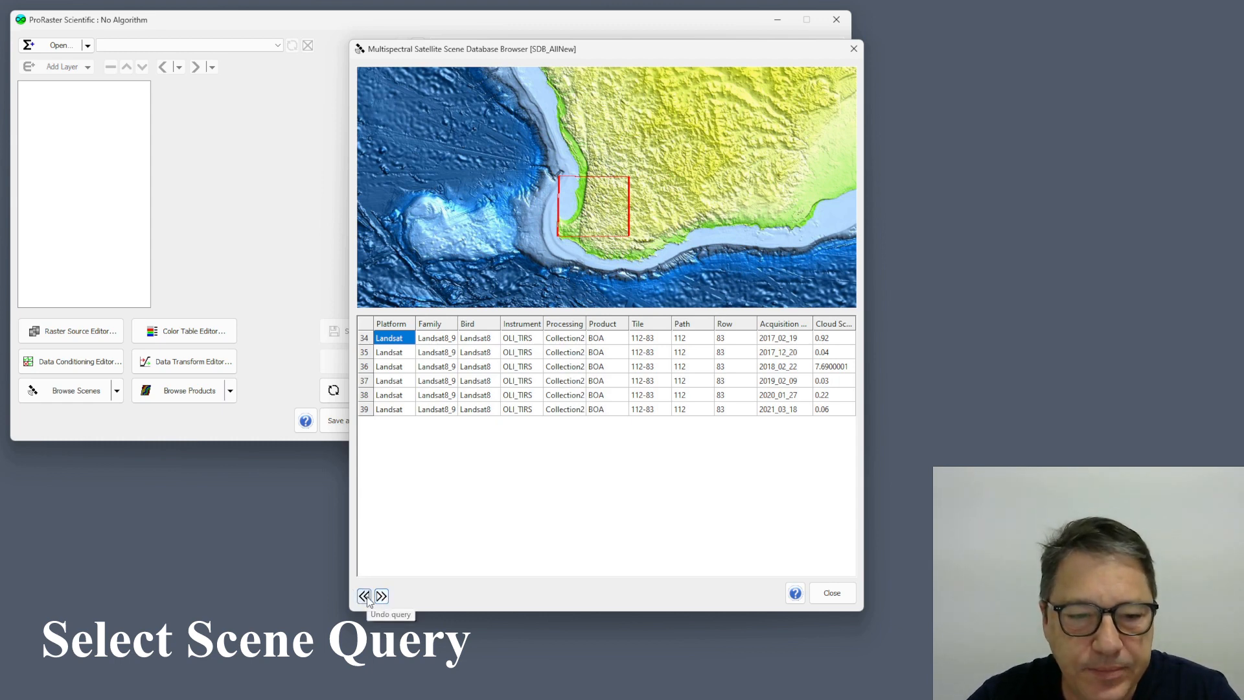
click(364, 596)
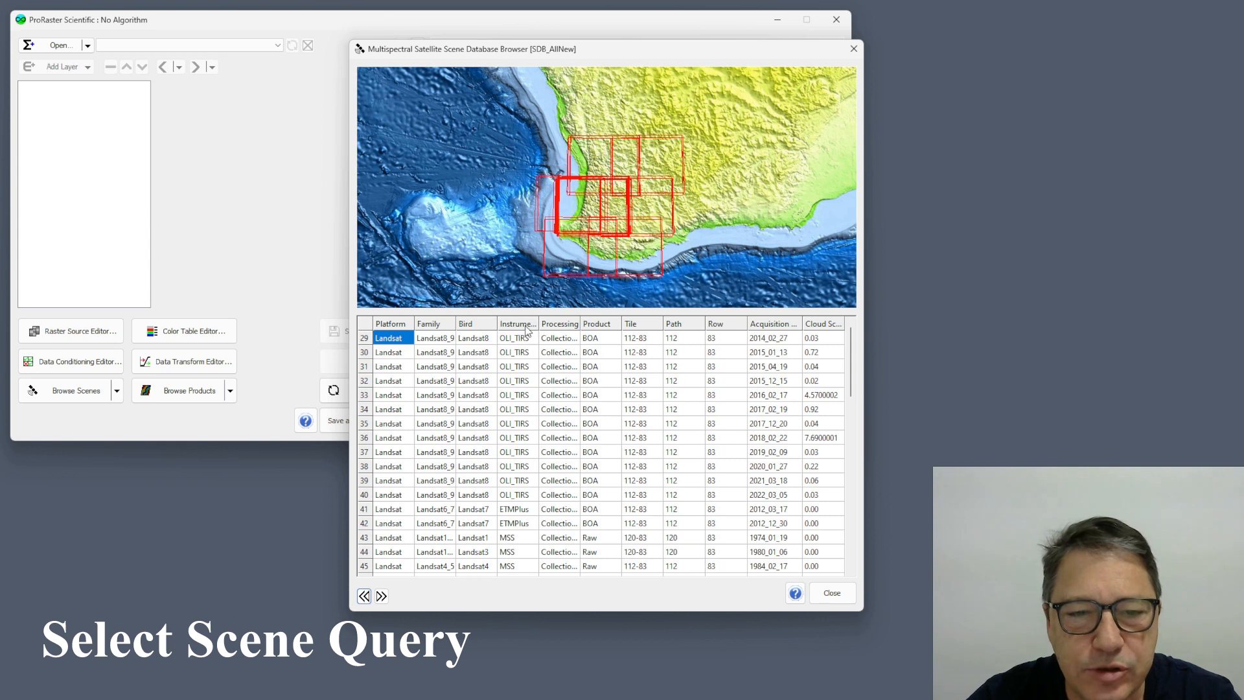
- Sort the scene table by Instrument in ascending order and query by all scenes with the OLI_TIRS instrument
click(527, 324)
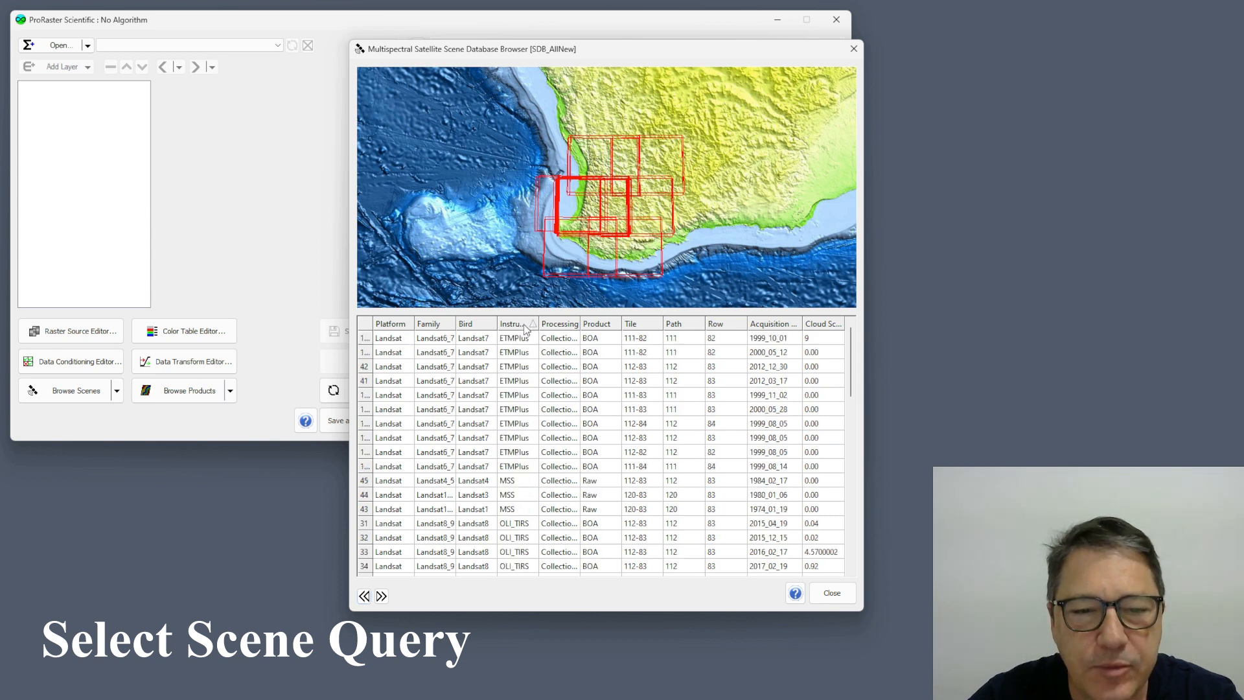
scroll(528, 366, down, 3)
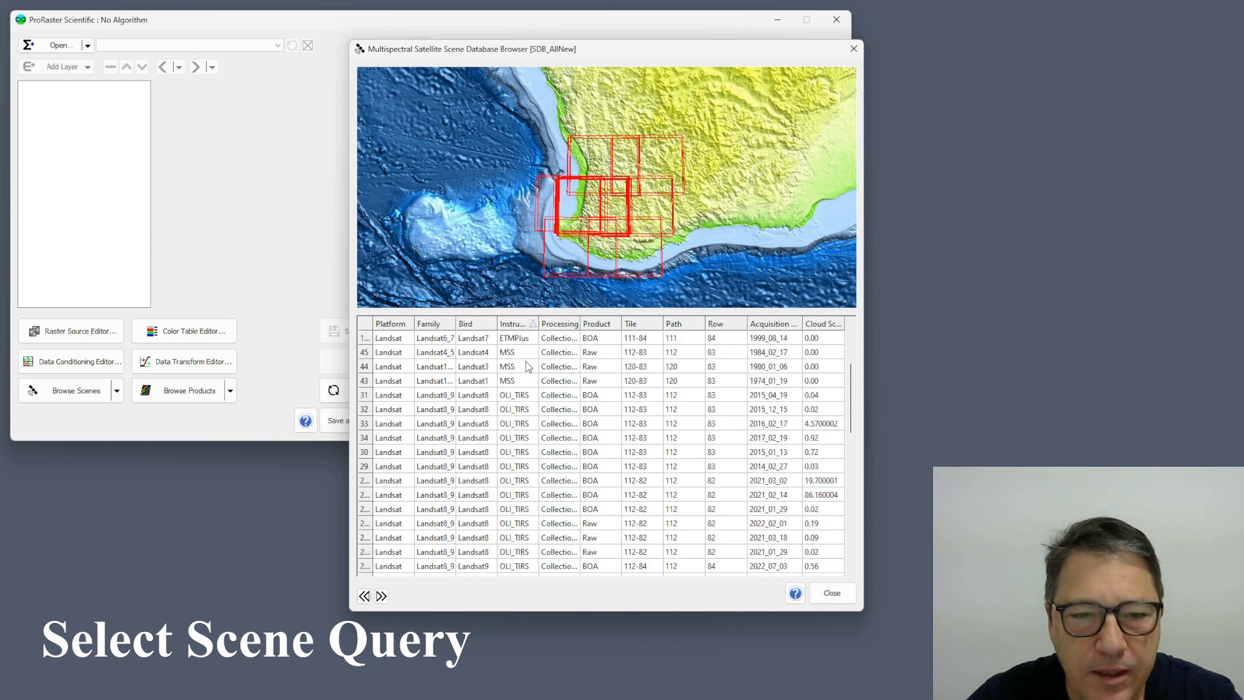
click(520, 396)
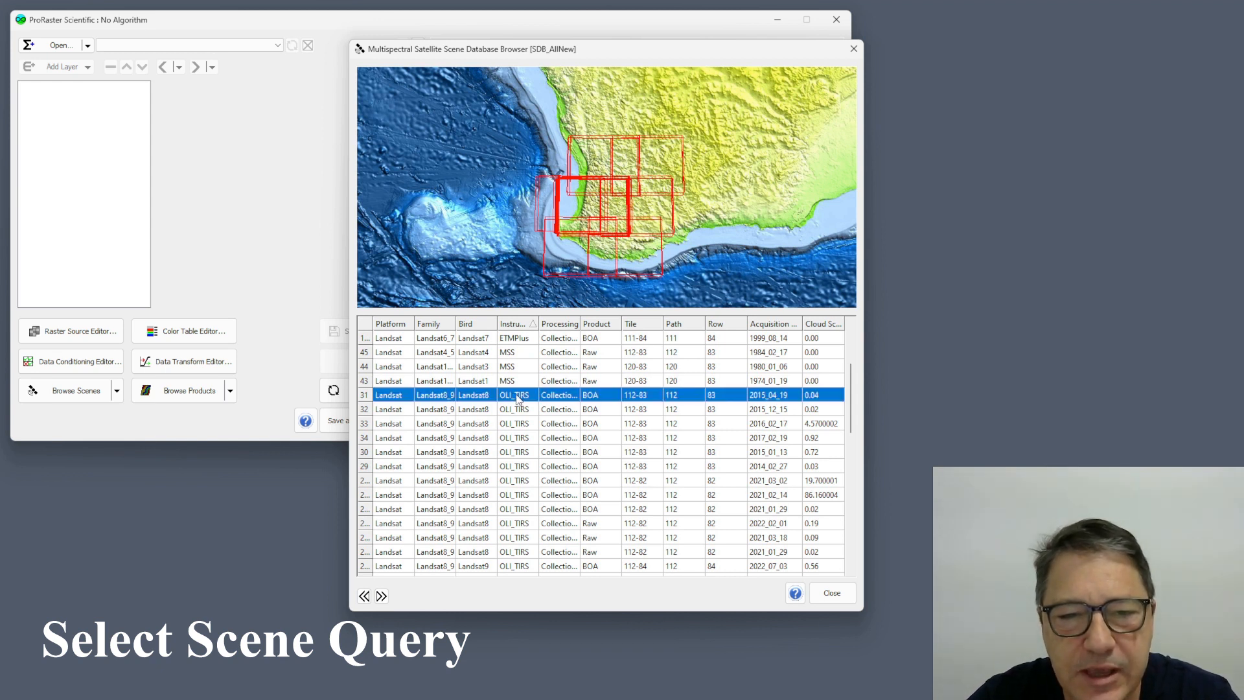
double_click(518, 399)
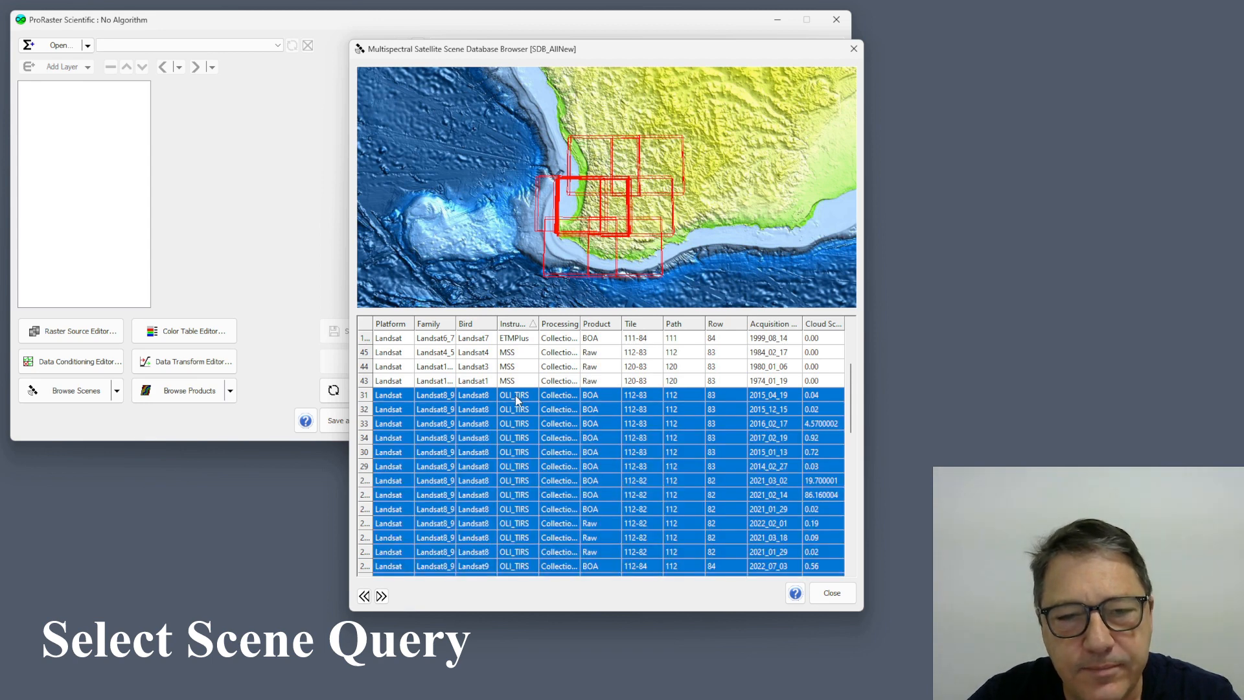
scroll(518, 400, down, 5)
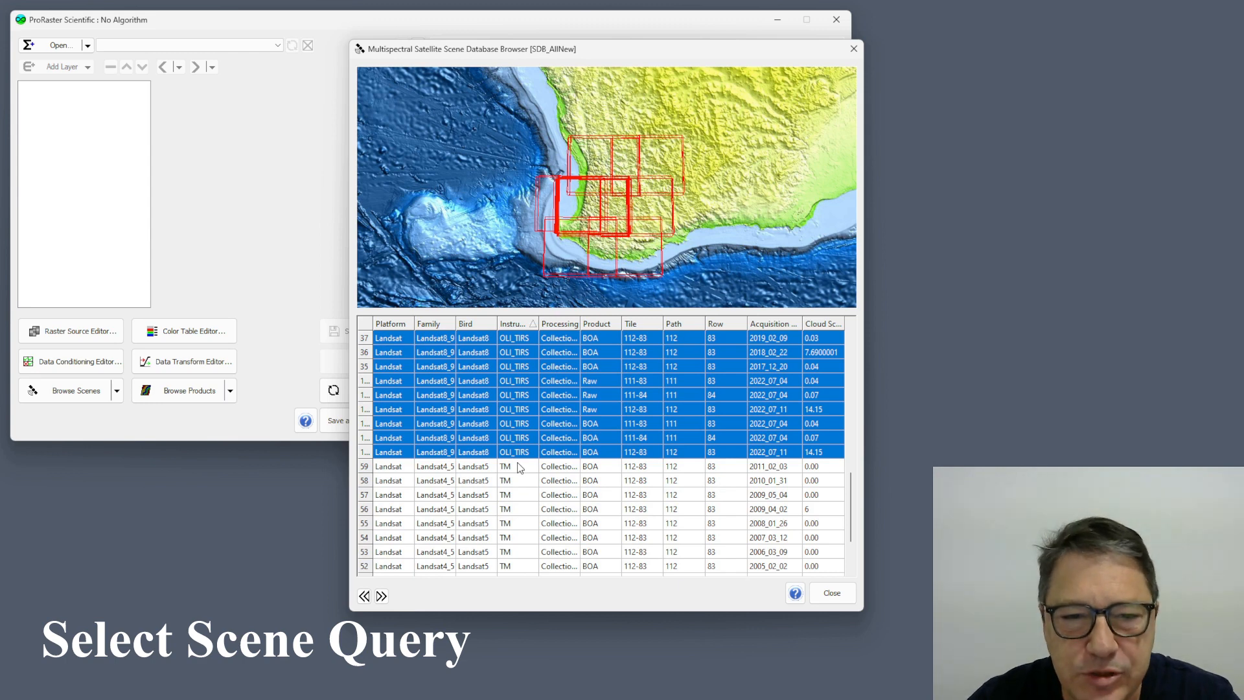
scroll(518, 468, up, 10)
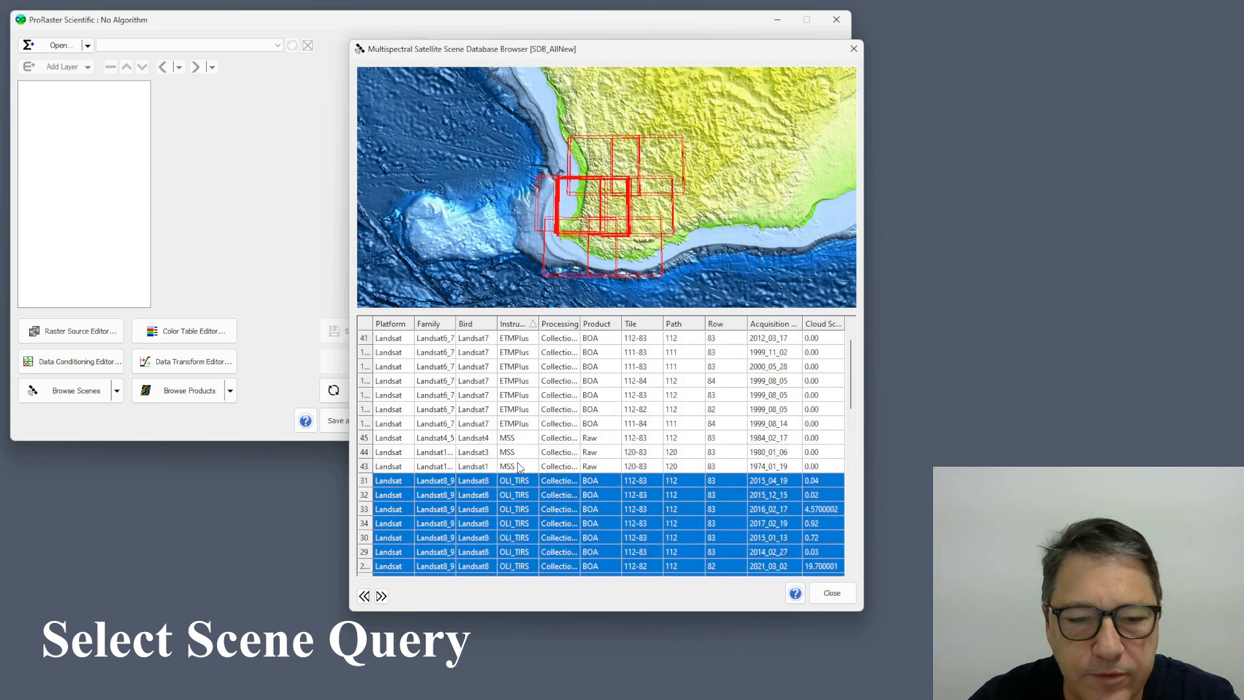
click(381, 596)
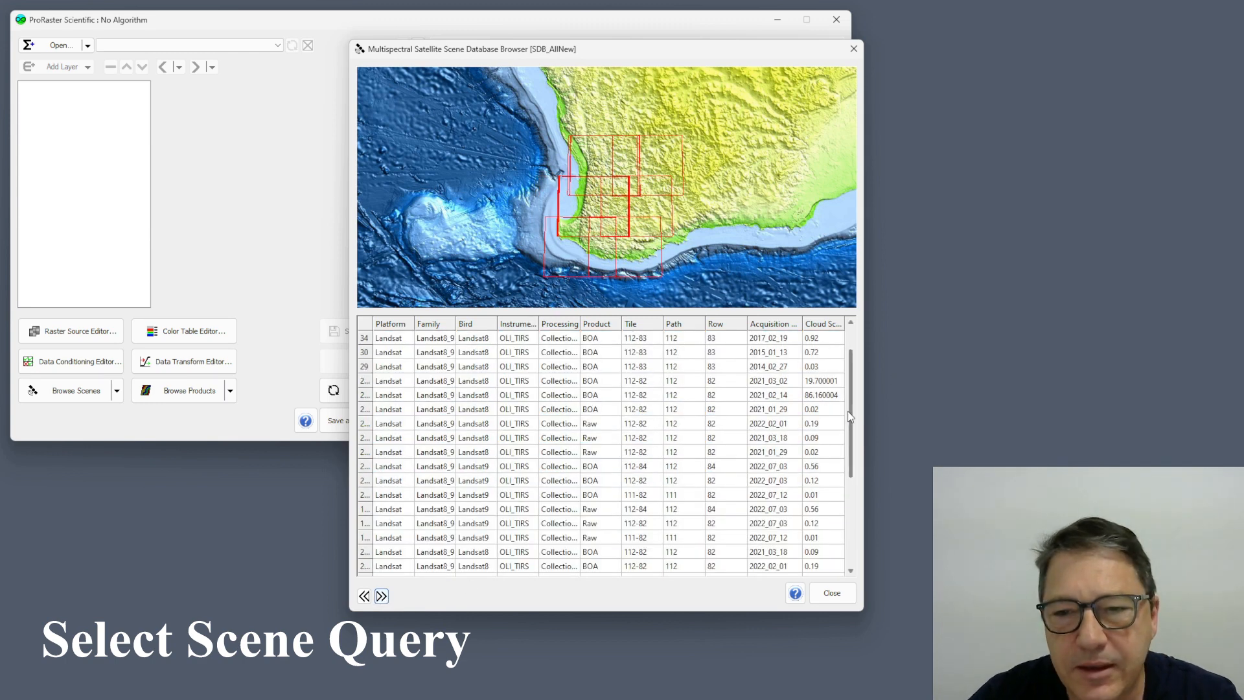
- Look through the OLI_TIRS scenes in the table and undo the instrument query
drag(852, 405, 852, 381)
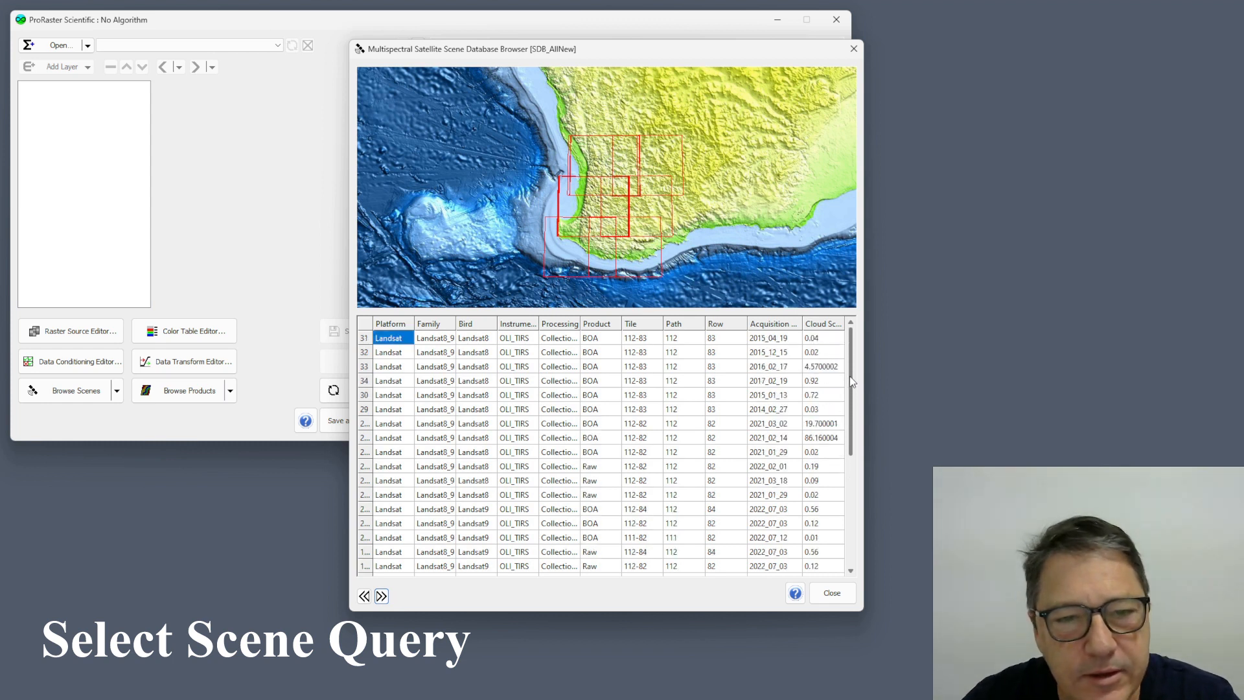
mouse_move(850, 376)
mouse_down()
mouse_move(859, 519)
mouse_move(858, 387)
mouse_up()
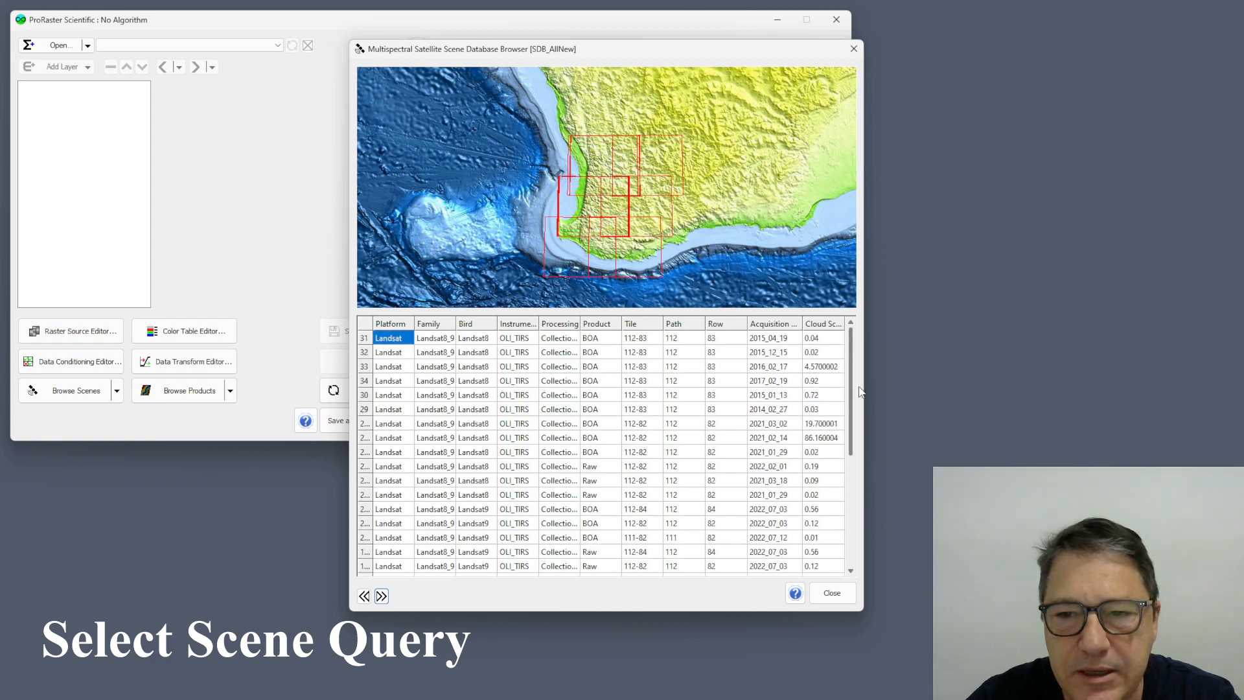
click(364, 595)
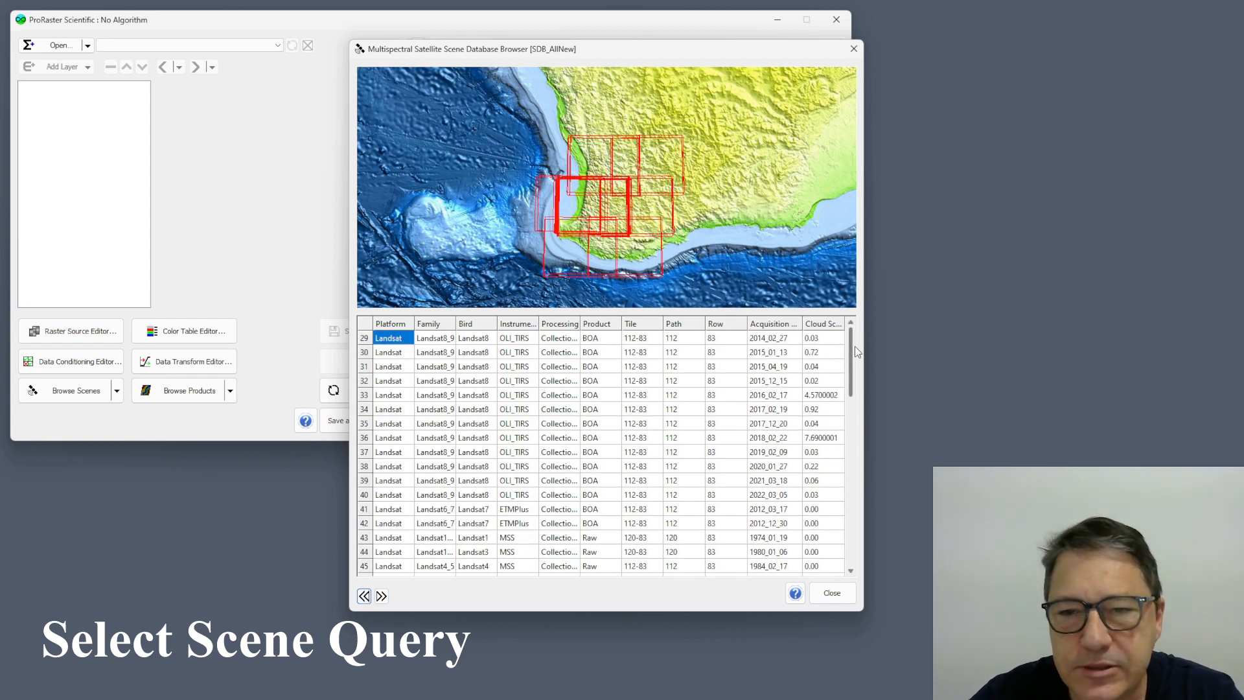
- Sort the scene table by Platform and by Family in ascending order, and widen the Family column to show its full values
mouse_move(548, 241)
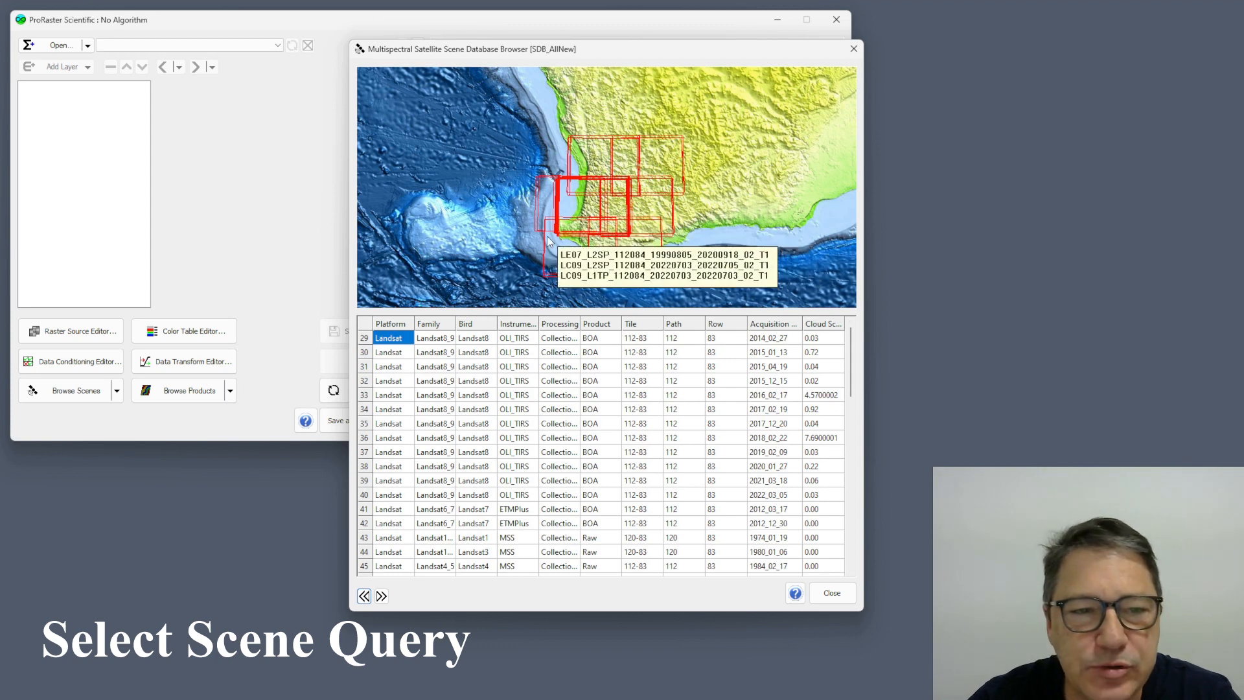
click(395, 325)
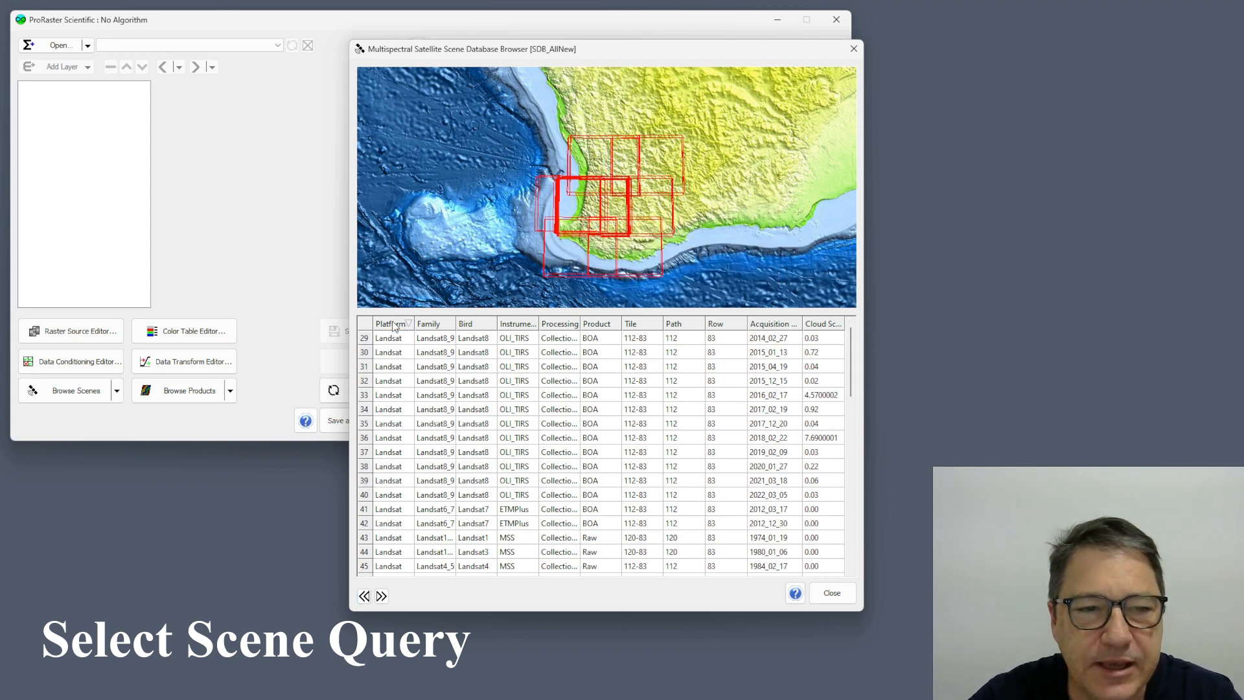
click(428, 326)
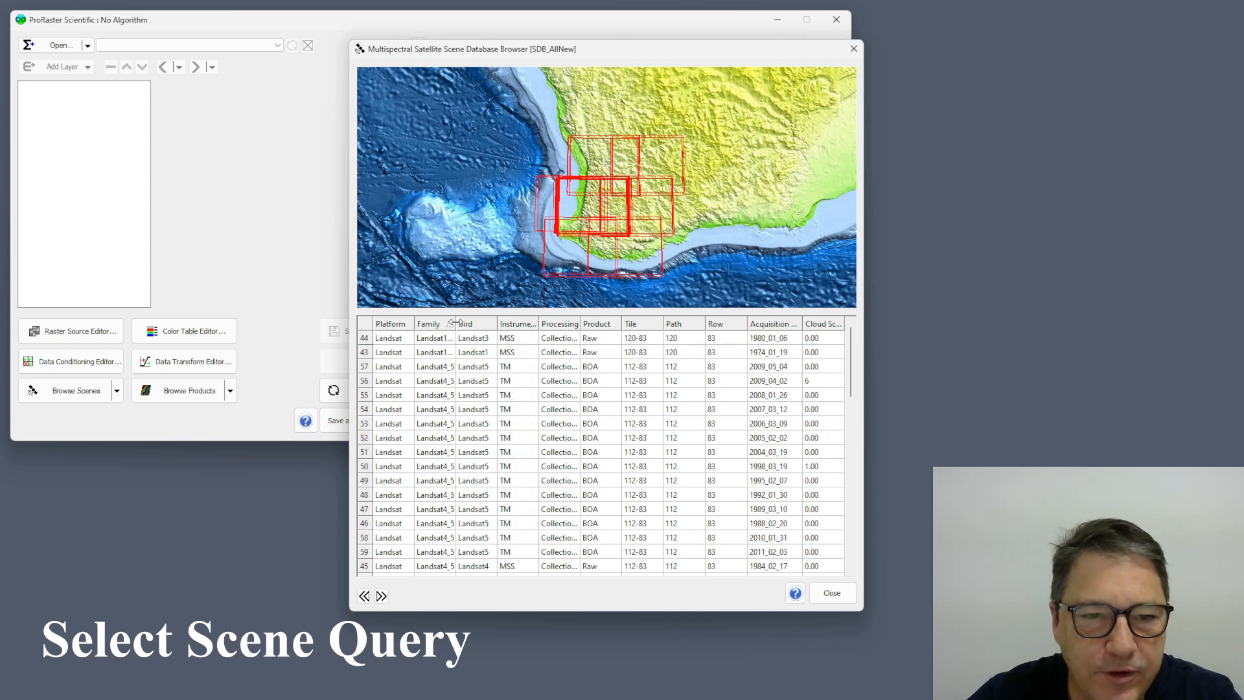
drag(455, 322, 467, 322)
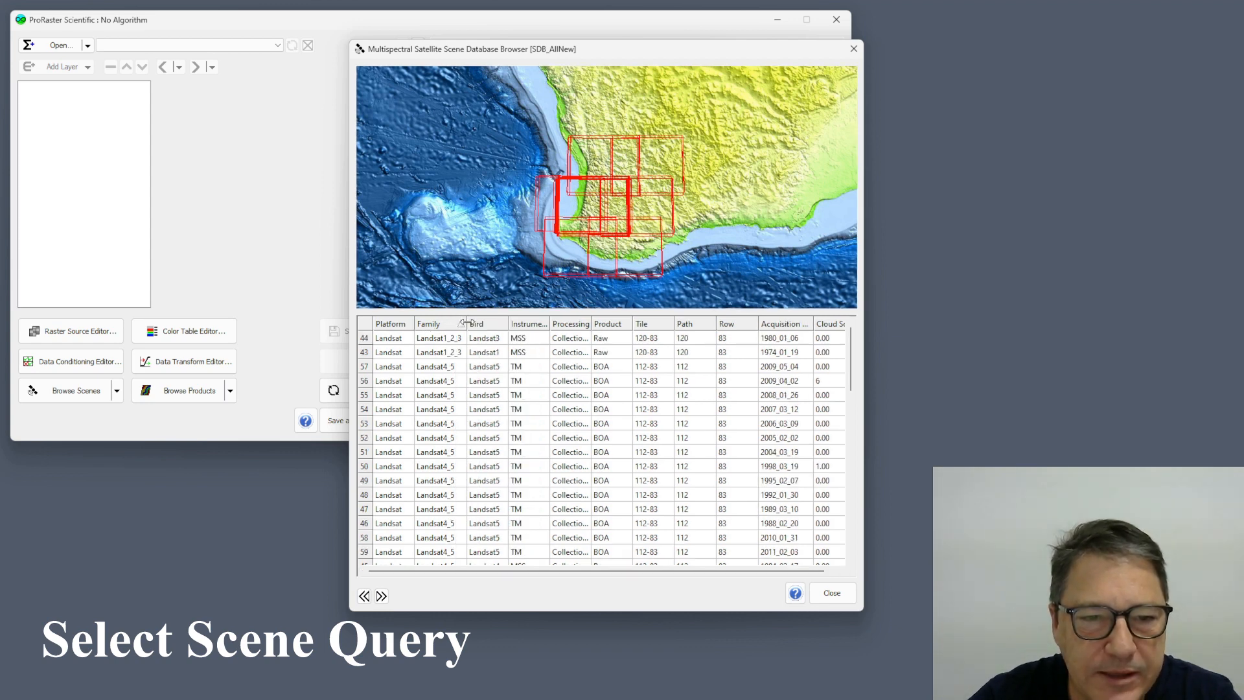
- Select all scenes of the Landsat8_9 family and query the database by them
scroll(447, 483, down, 10)
click(440, 481)
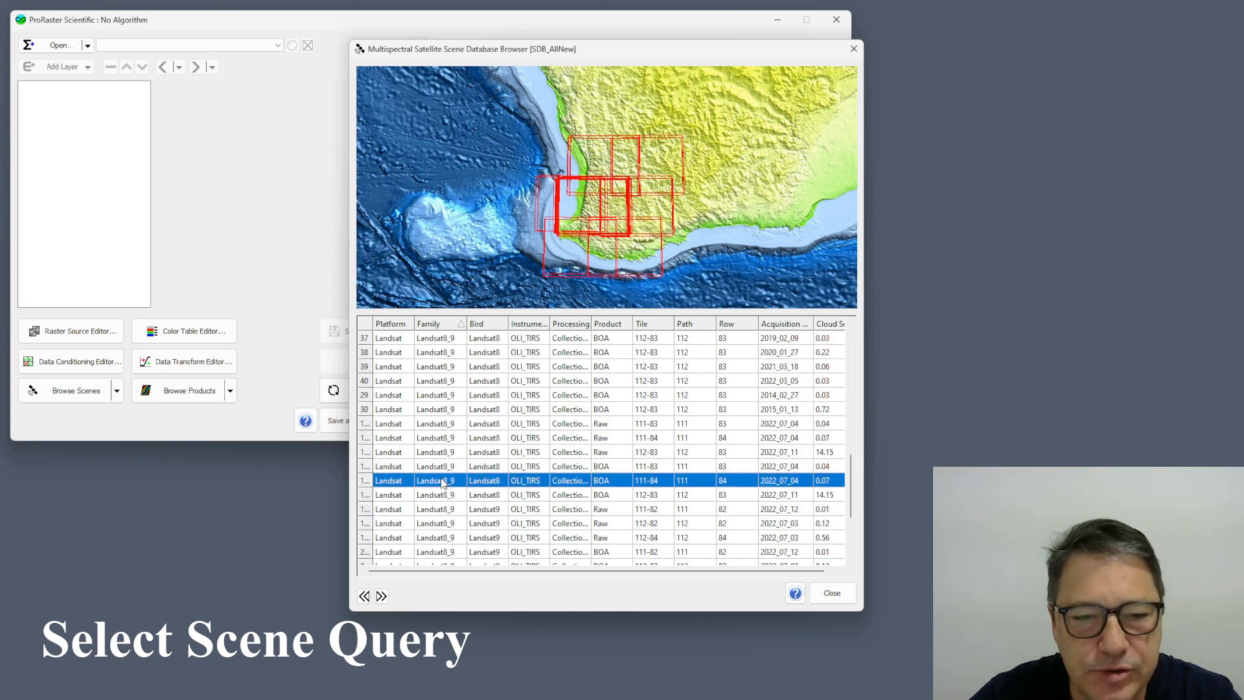
key(ctrl+a)
click(381, 596)
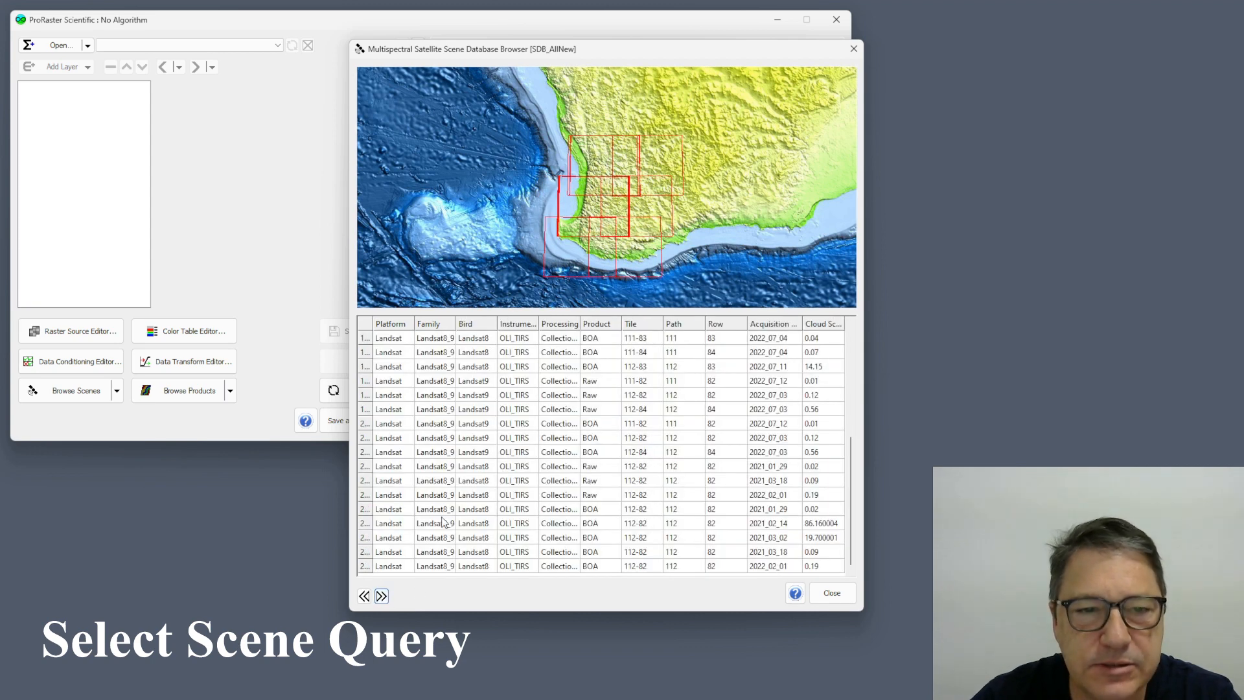
- Sort the filtered scenes by Bird and by Processing in ascending order, and widen the Processing column to show its full values
click(486, 325)
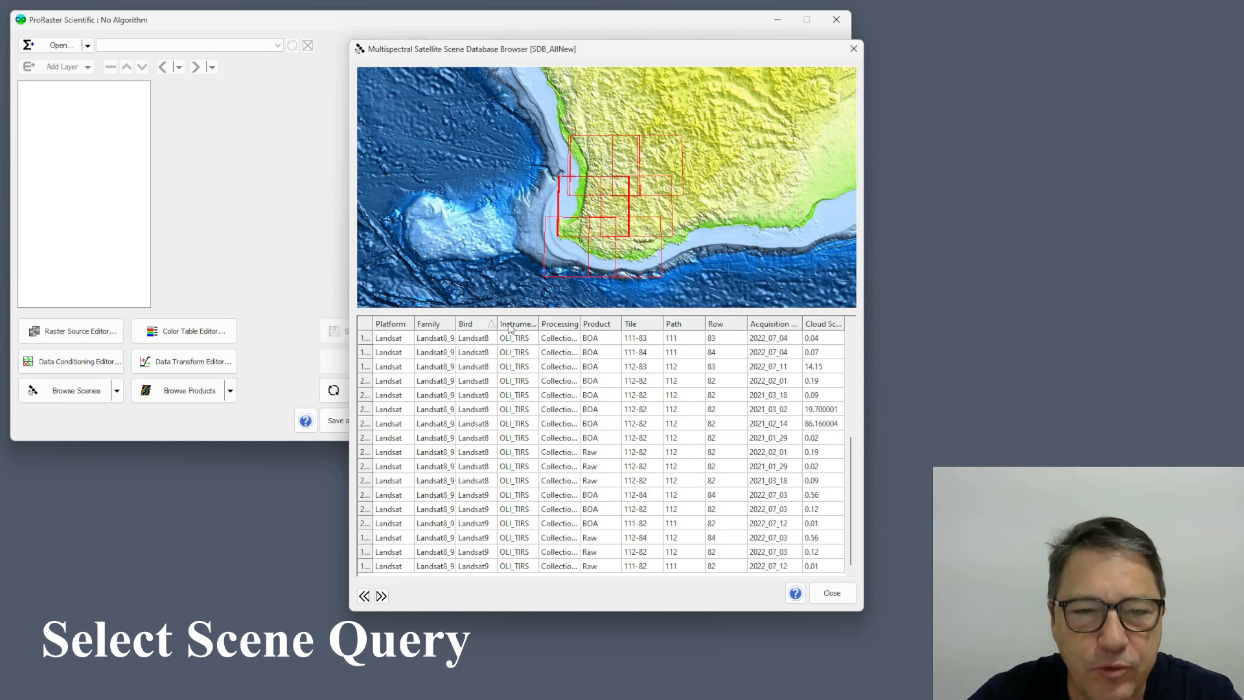
click(568, 325)
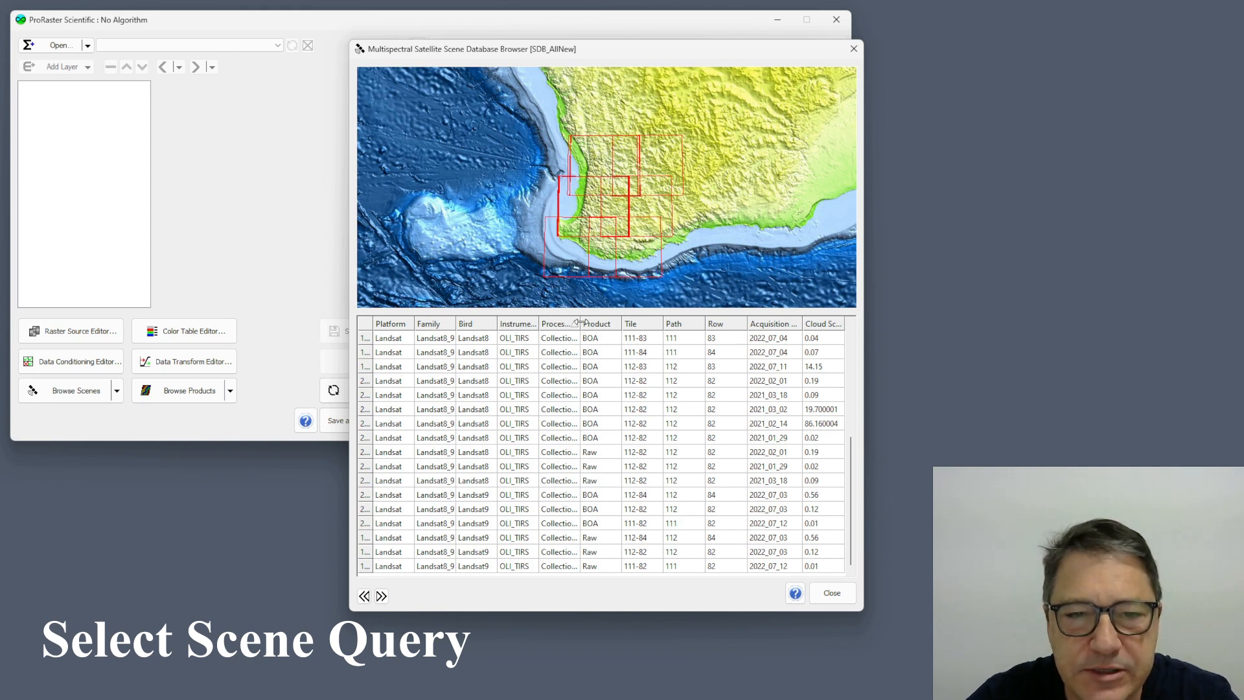
drag(581, 324, 602, 323)
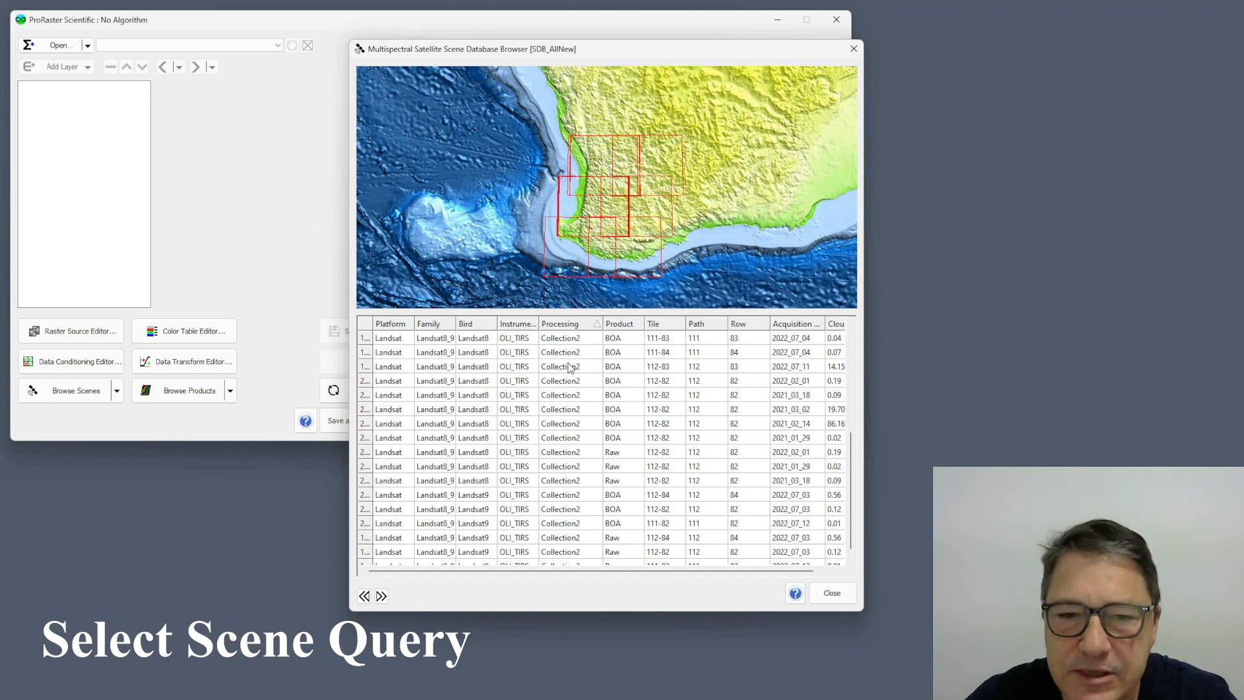
- Sort the scenes by Product in ascending order and query by all scenes with the BOA product
click(629, 324)
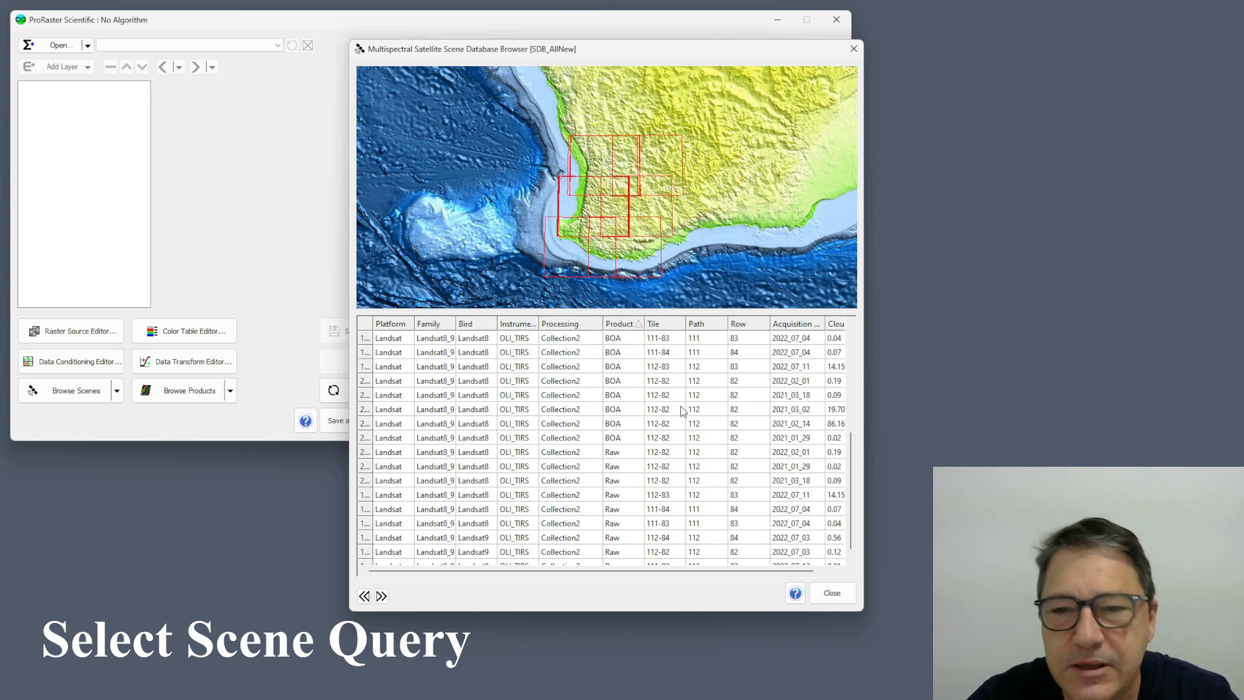
scroll(852, 474, down, 1)
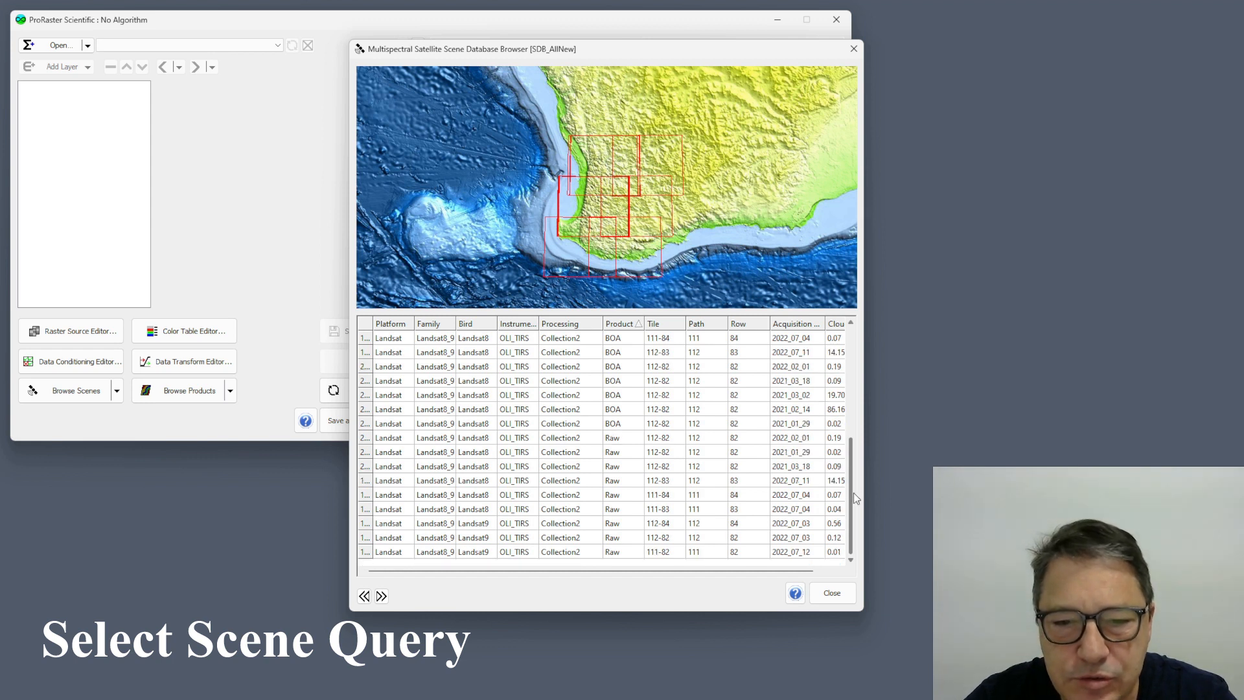
drag(855, 496, 851, 353)
key(ctrl+a)
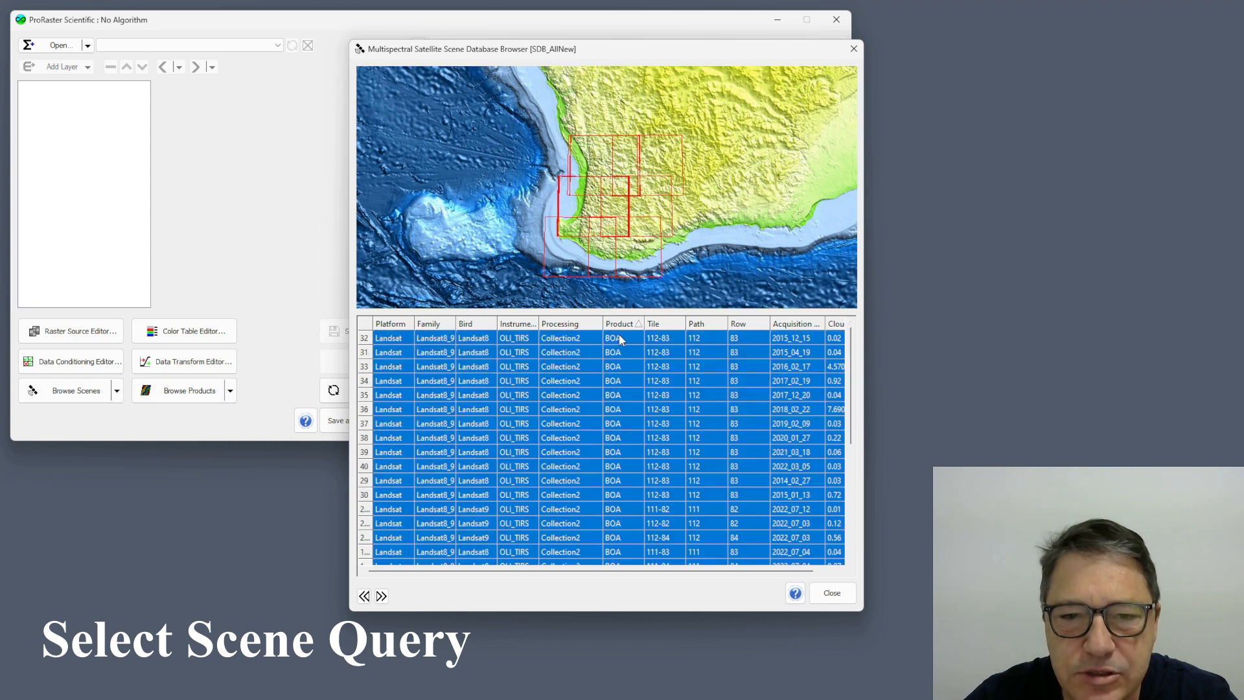
click(382, 596)
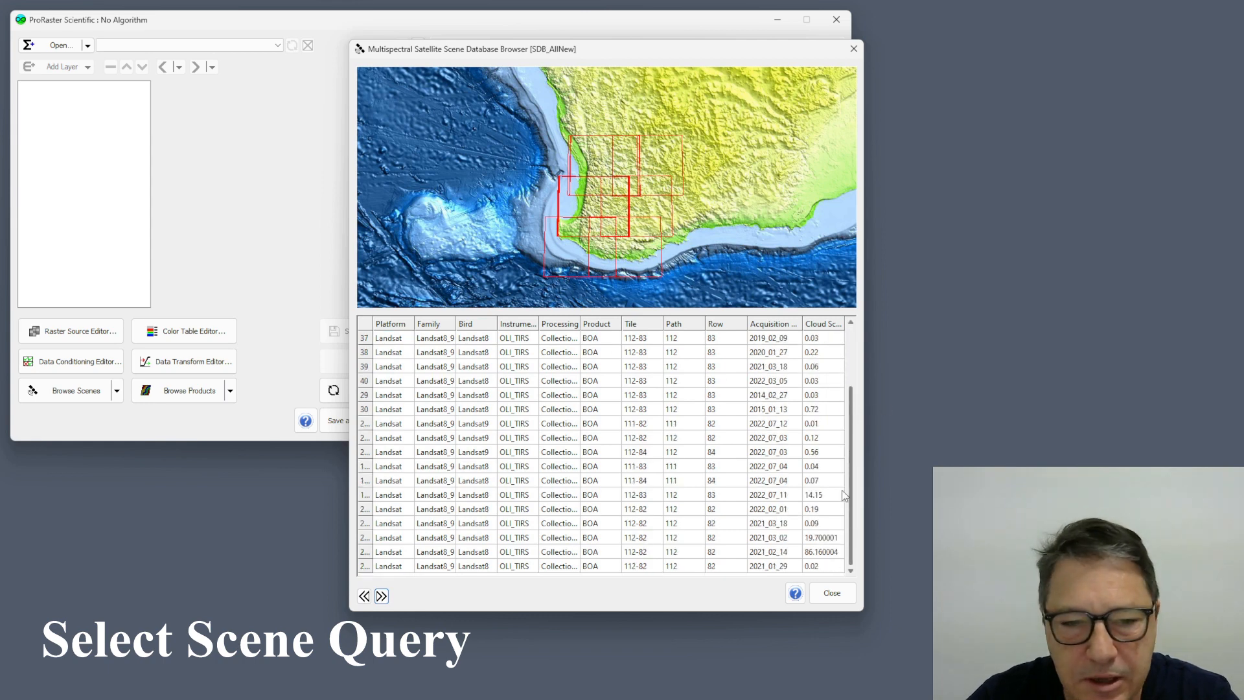
- Sort the BOA scenes by Path and by Tile, both in ascending order
mouse_move(591, 184)
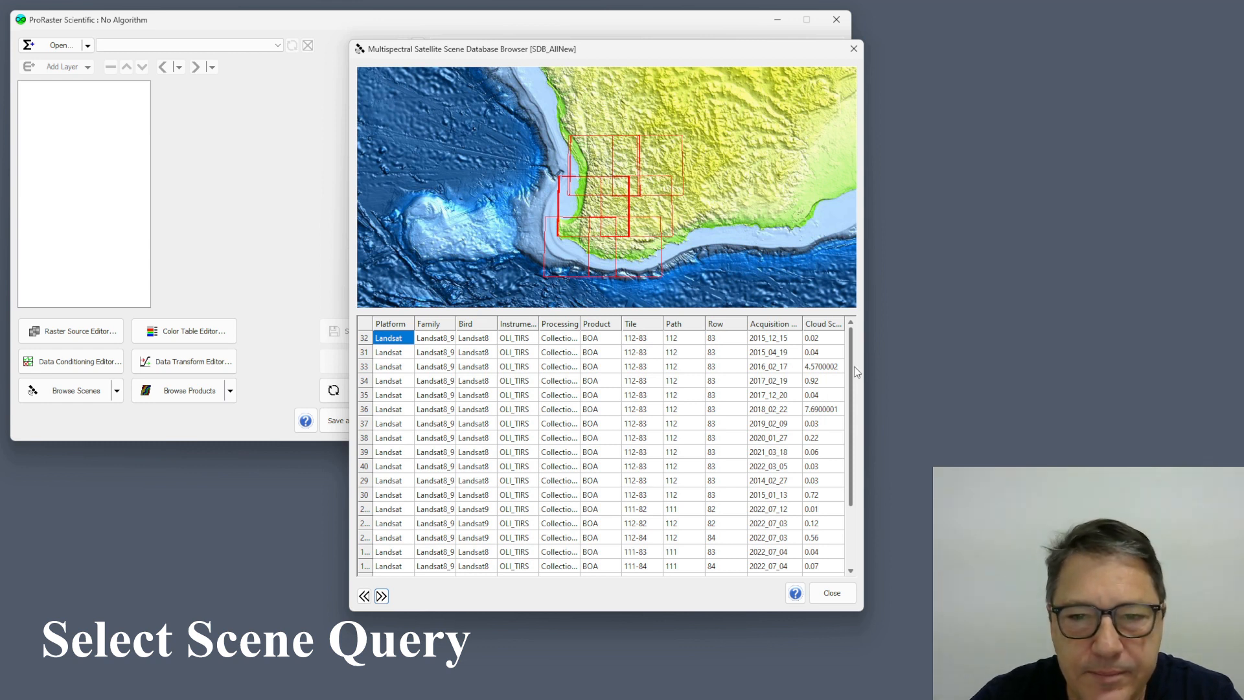
click(691, 325)
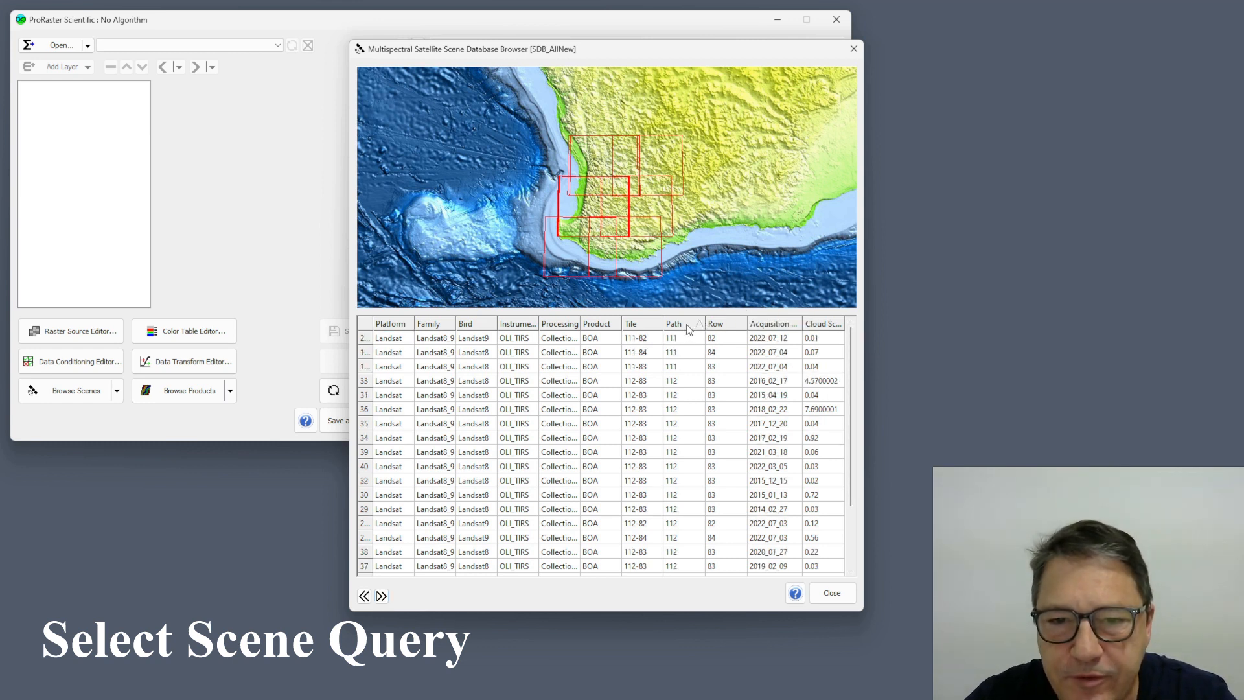
click(649, 325)
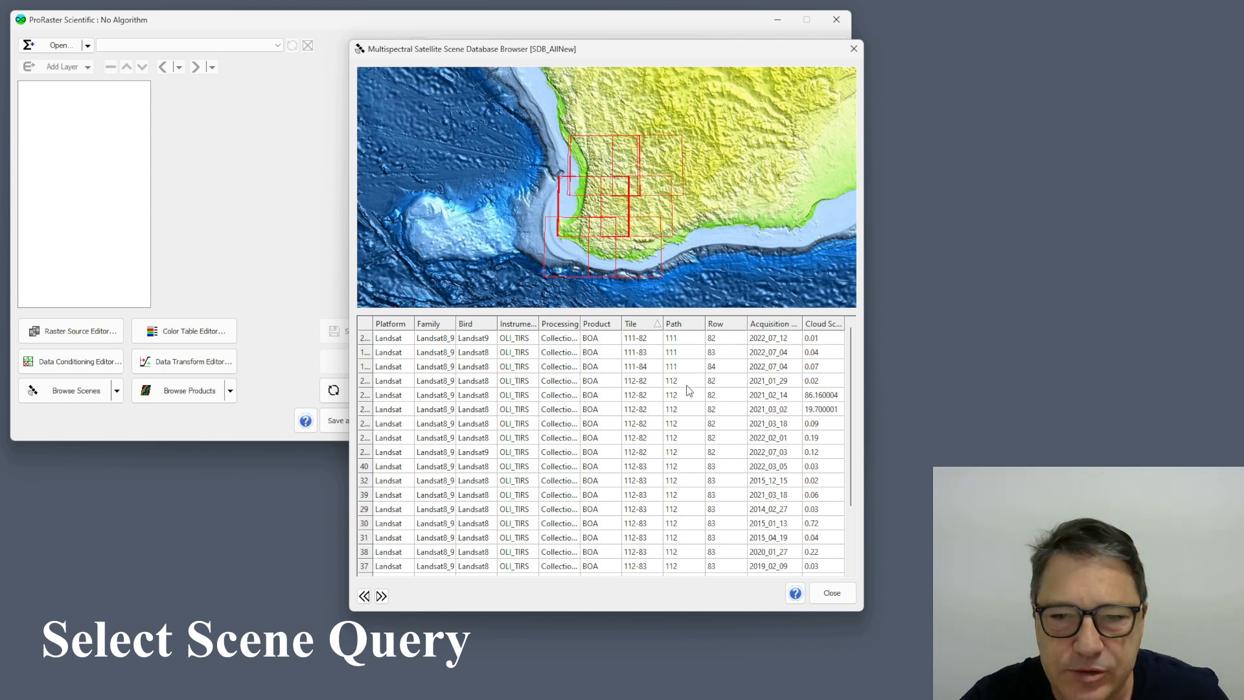
- Select all scenes with tile 112-82 and query the database by them
click(368, 381)
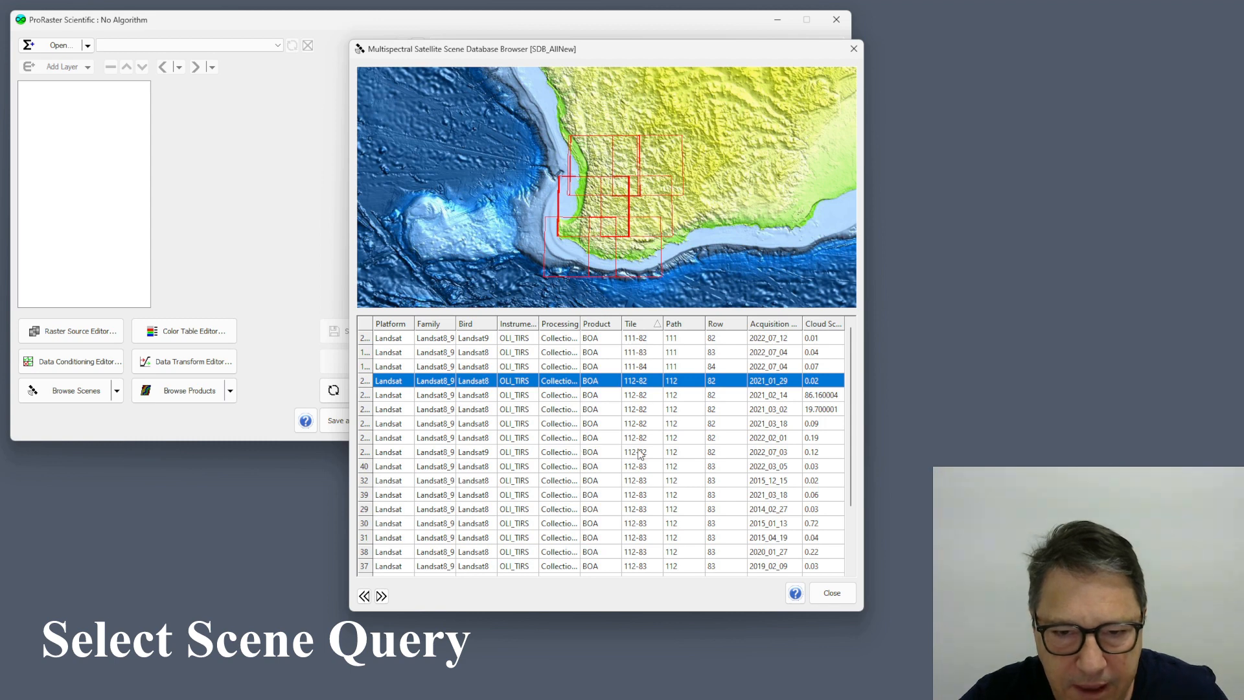
click(640, 395)
click(646, 384)
double_click(646, 383)
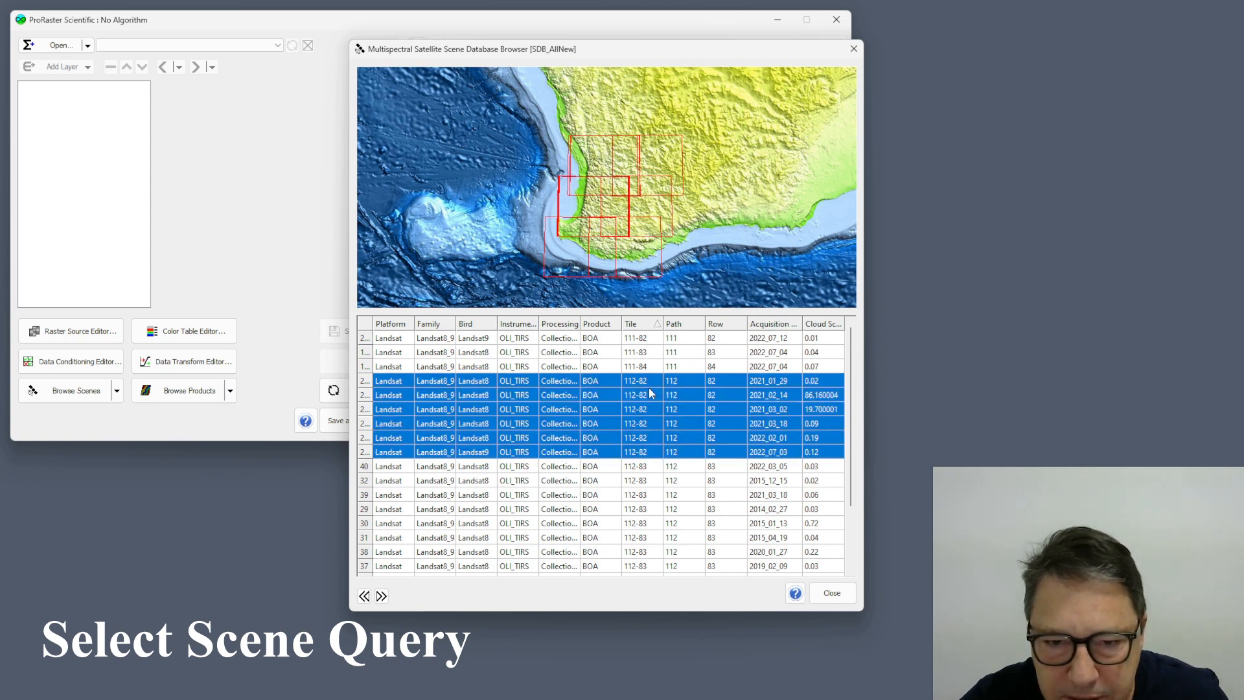
click(382, 595)
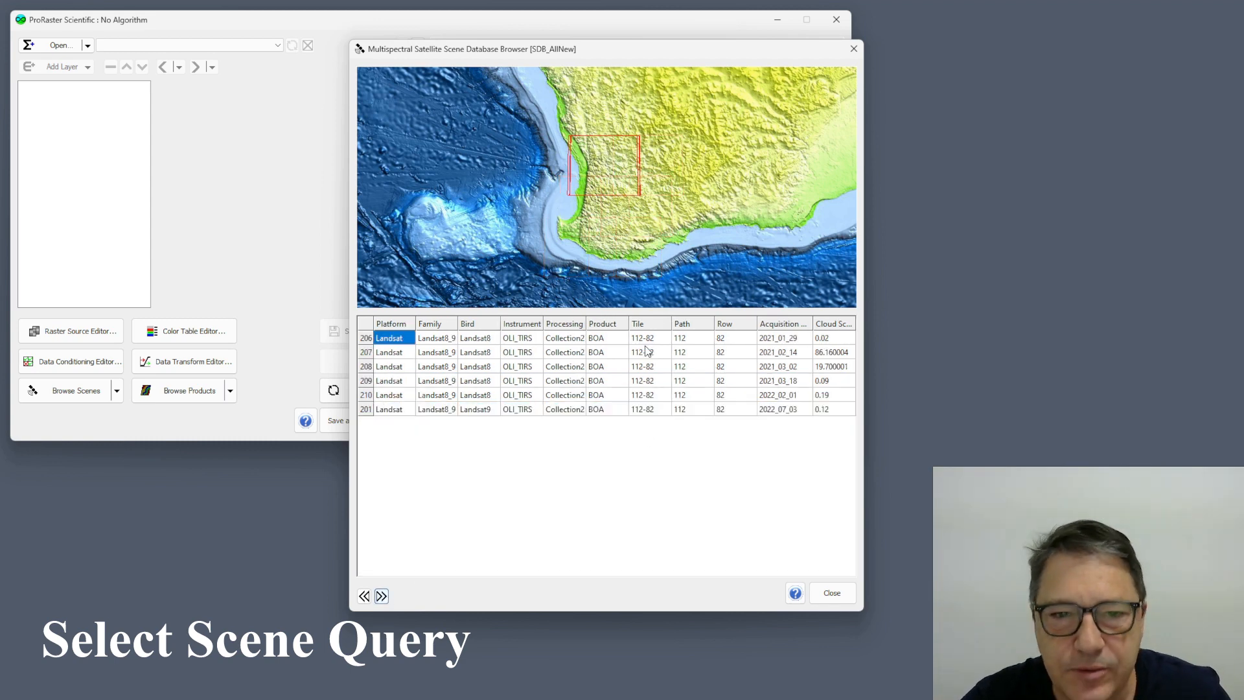
- Sort the tile 112-82 scenes by acquisition date in ascending order and select the 2021_01_29 scene
click(799, 324)
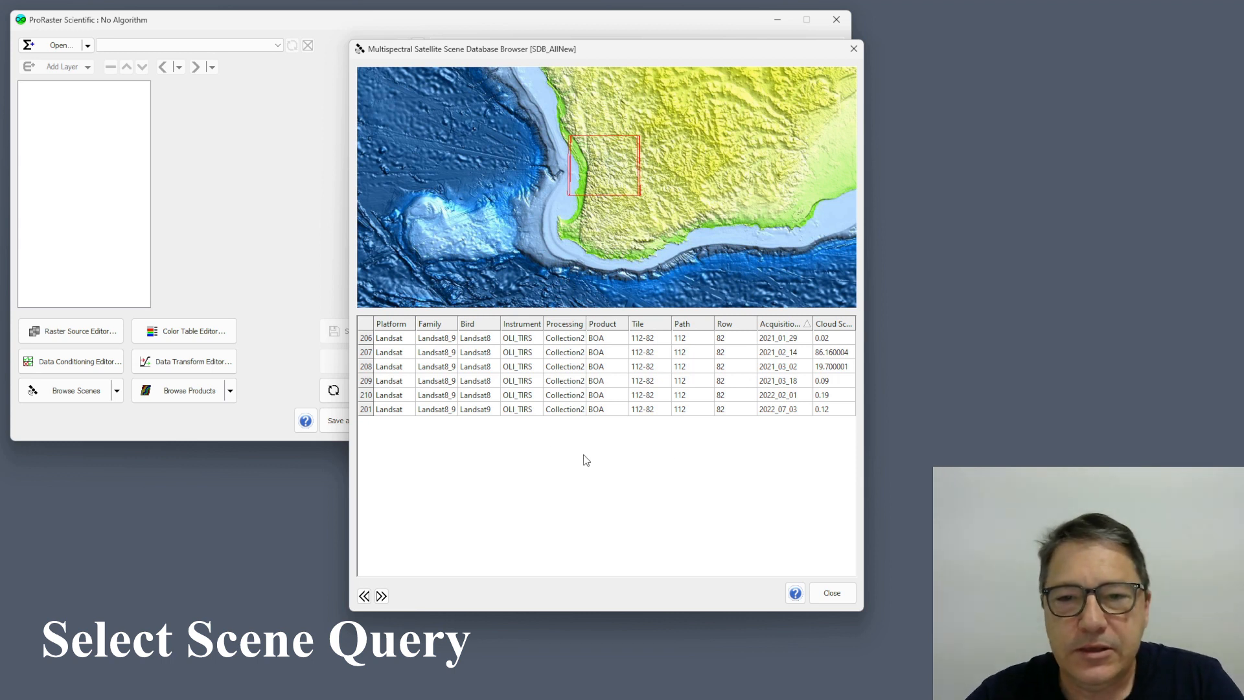
click(367, 339)
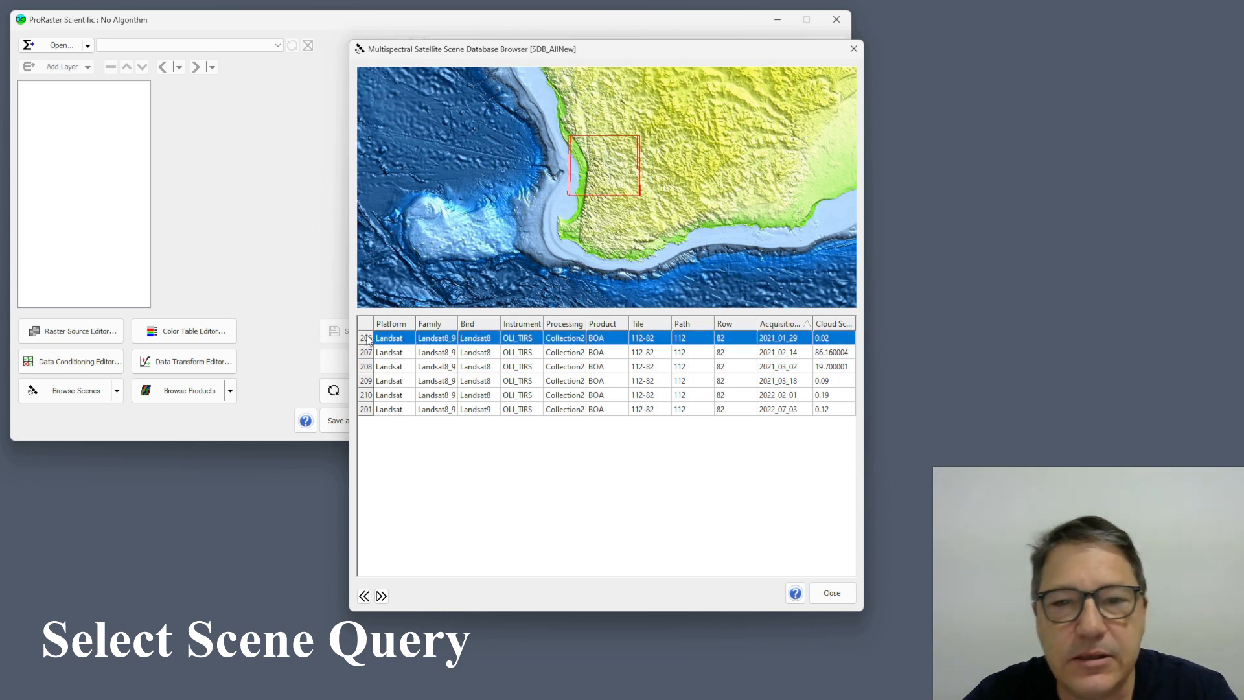
- Render the 2021_01_29 scene as BOA Reflectance with the Natural Color with Atmospheric Removal band combination
right_click(368, 340)
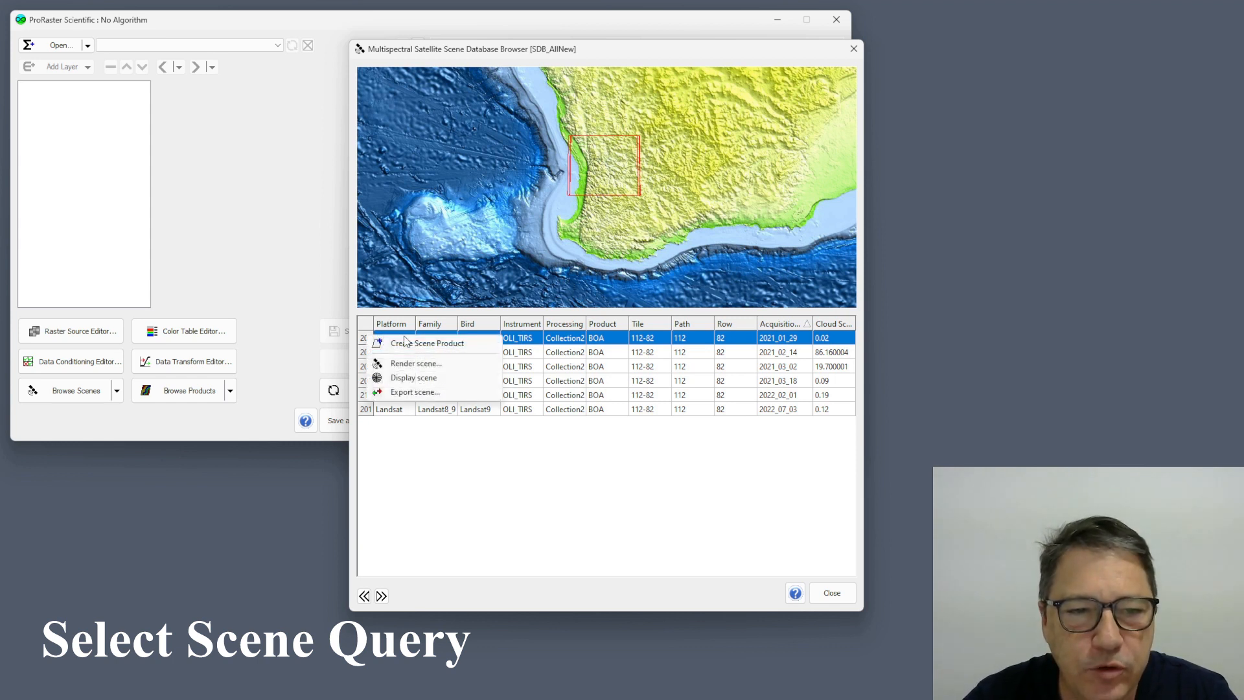
click(430, 365)
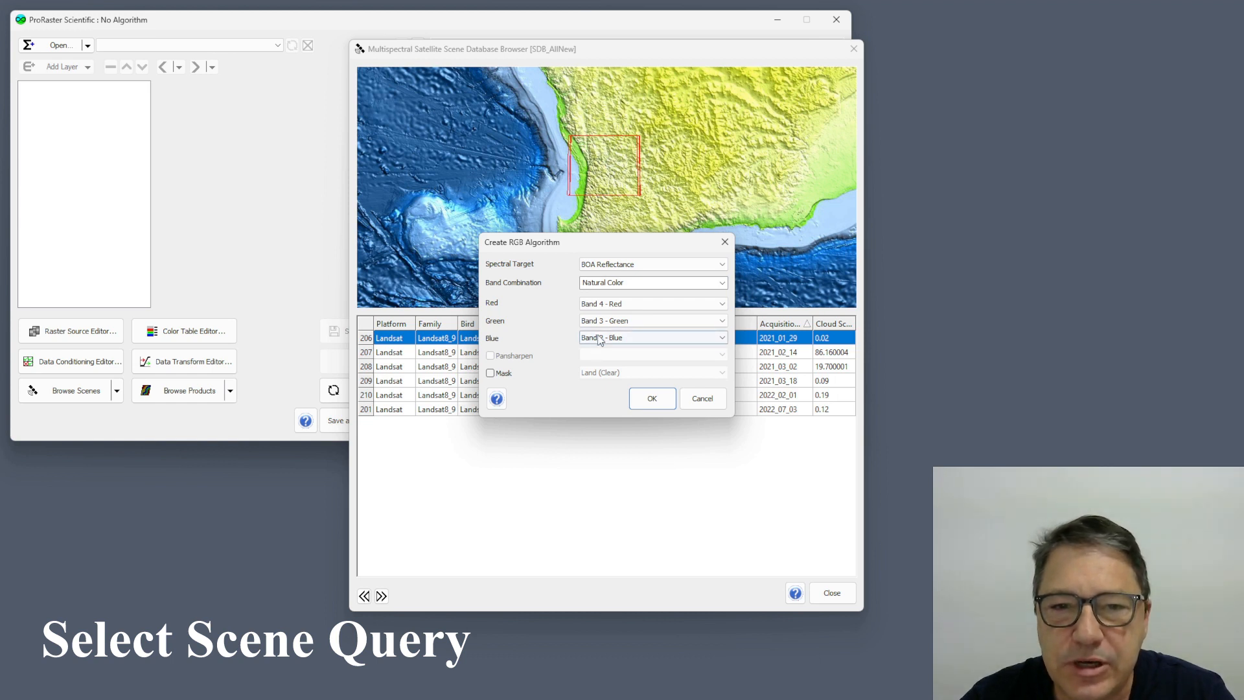
click(722, 265)
click(724, 284)
click(725, 284)
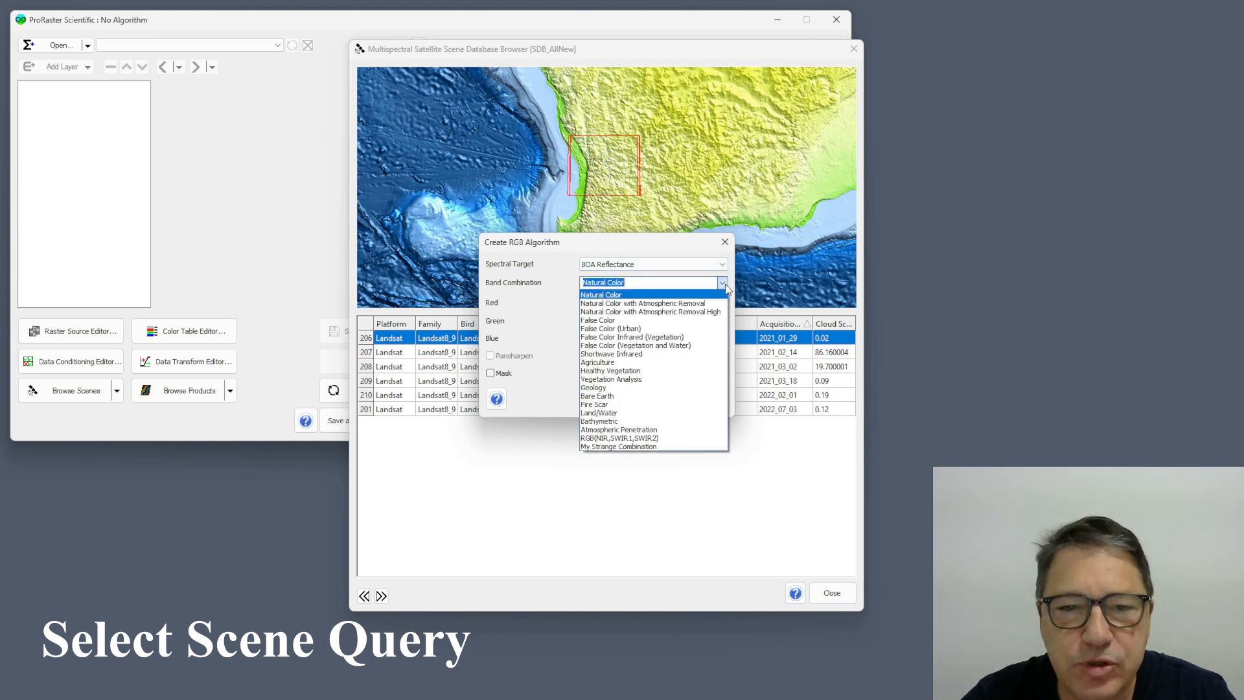
click(682, 304)
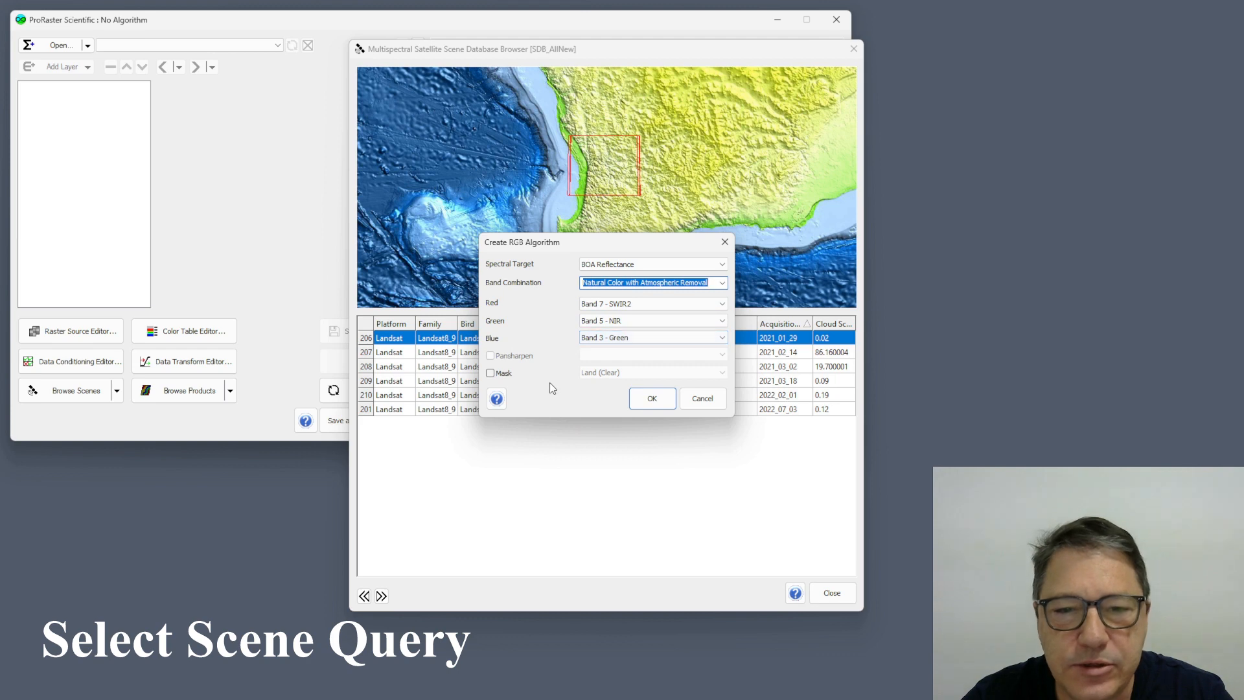
click(659, 401)
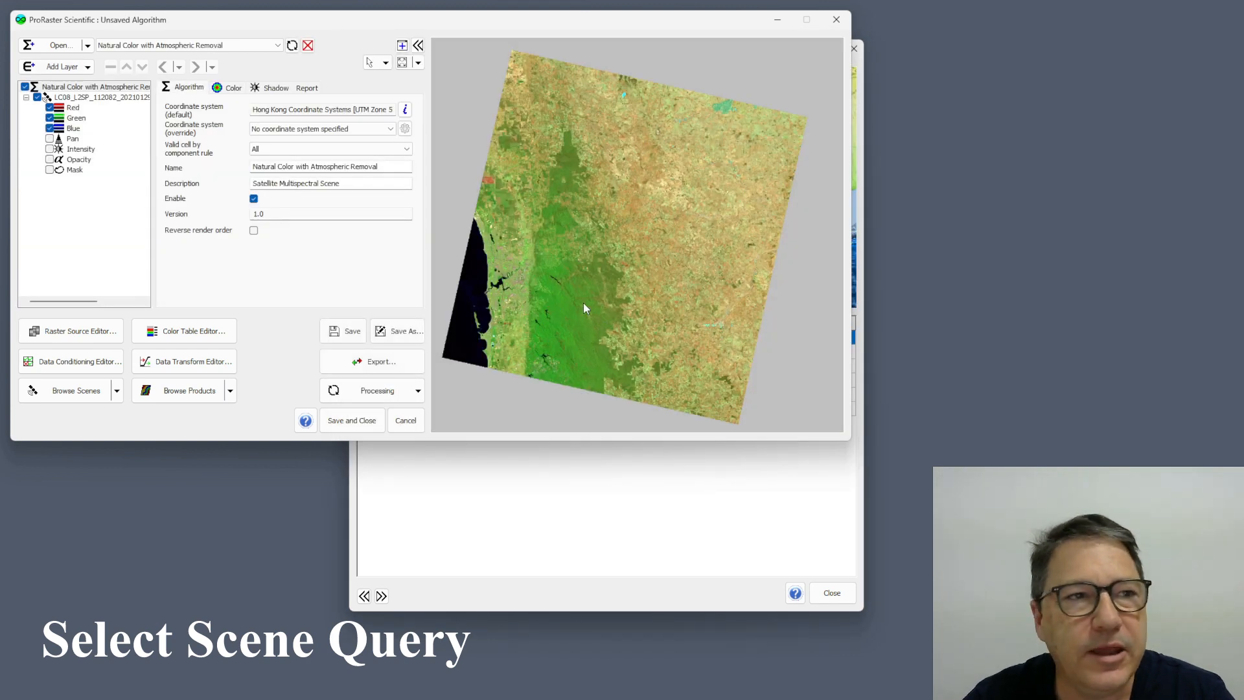
- Return to the scene browser and render the 2021_02_14 scene to a new layer in Natural Color with BOA Reflectance
click(585, 592)
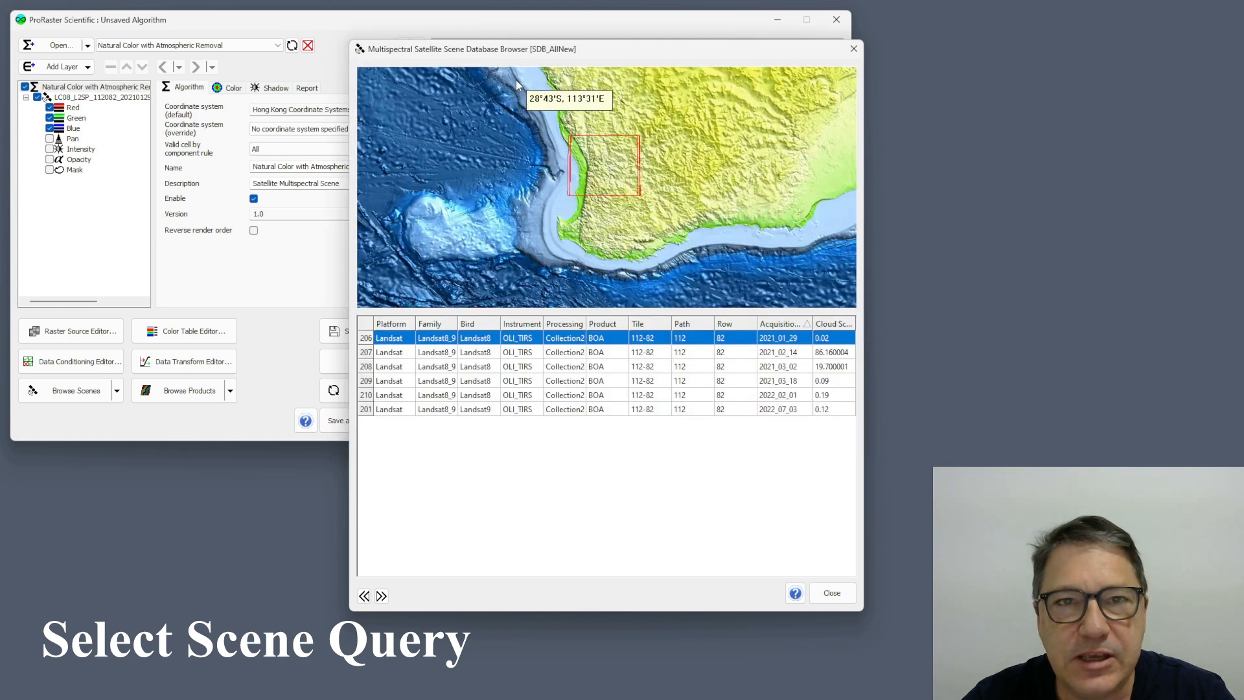
drag(592, 48, 413, 57)
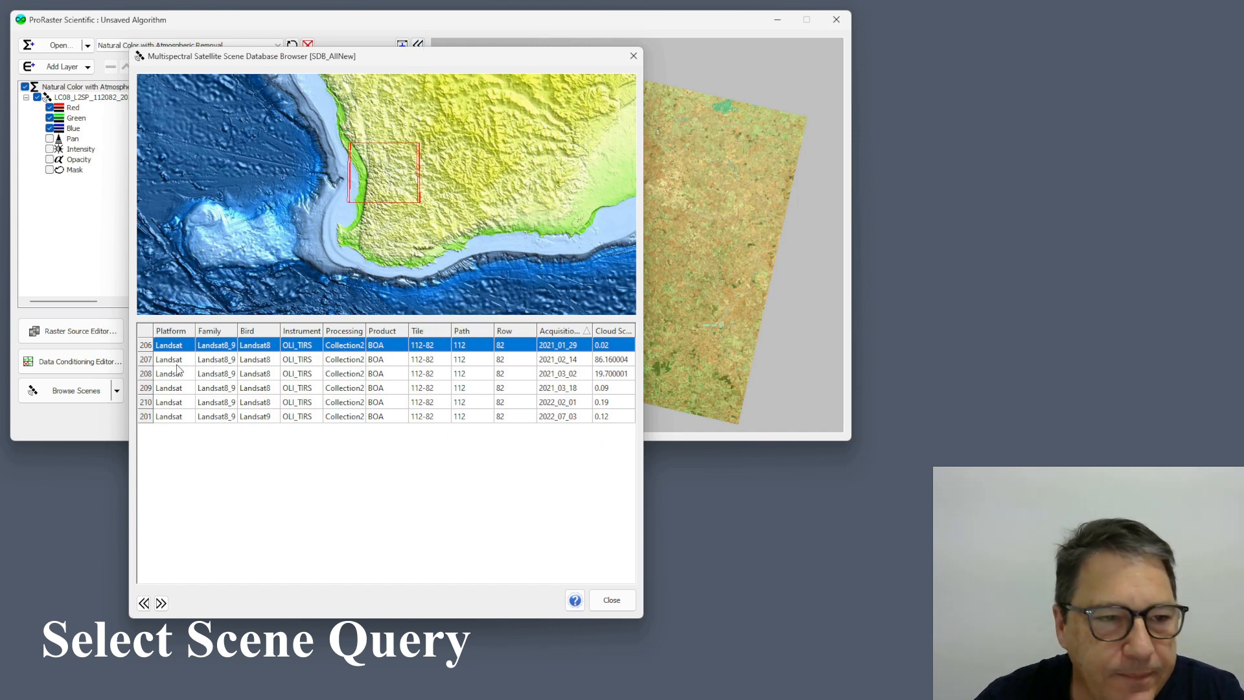
right_click(147, 348)
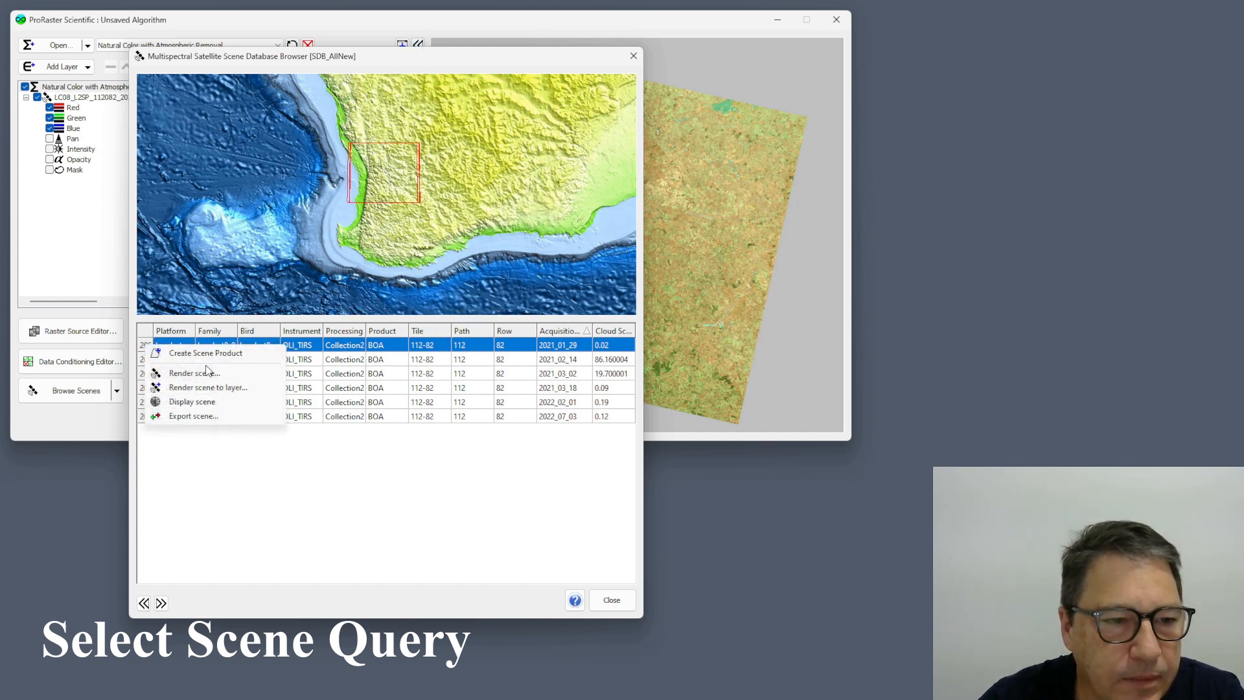
click(390, 56)
drag(390, 56, 502, 39)
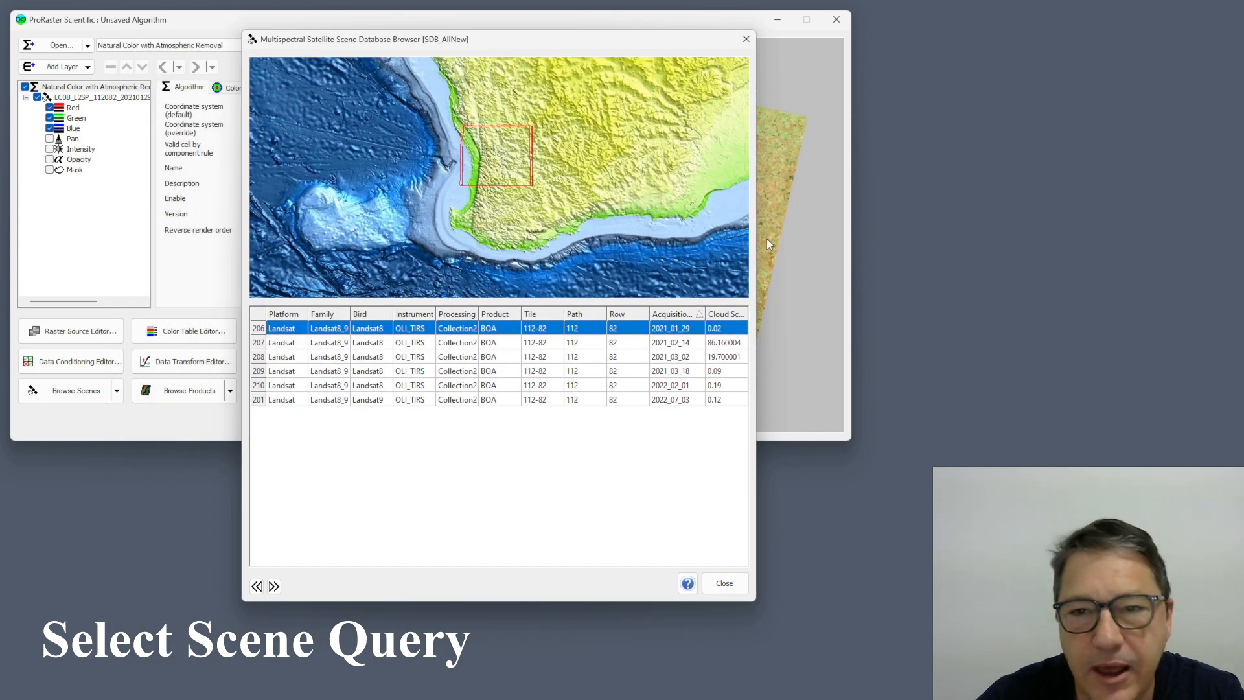
click(259, 344)
right_click(260, 345)
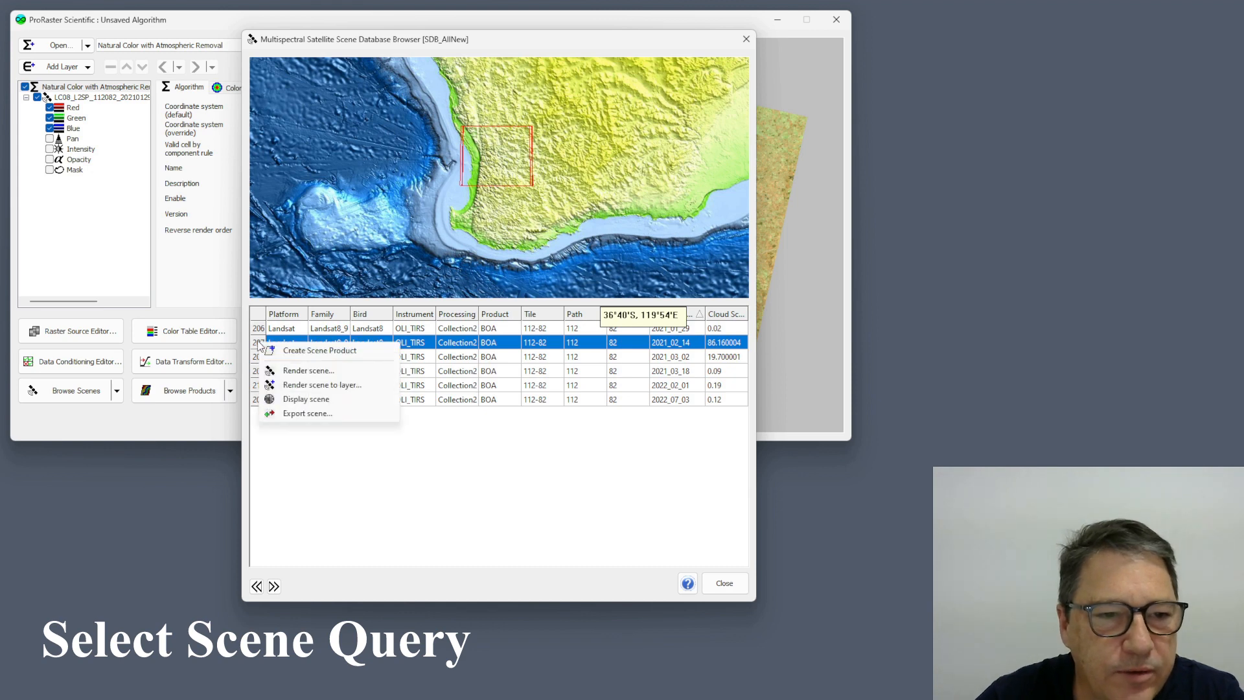
click(317, 387)
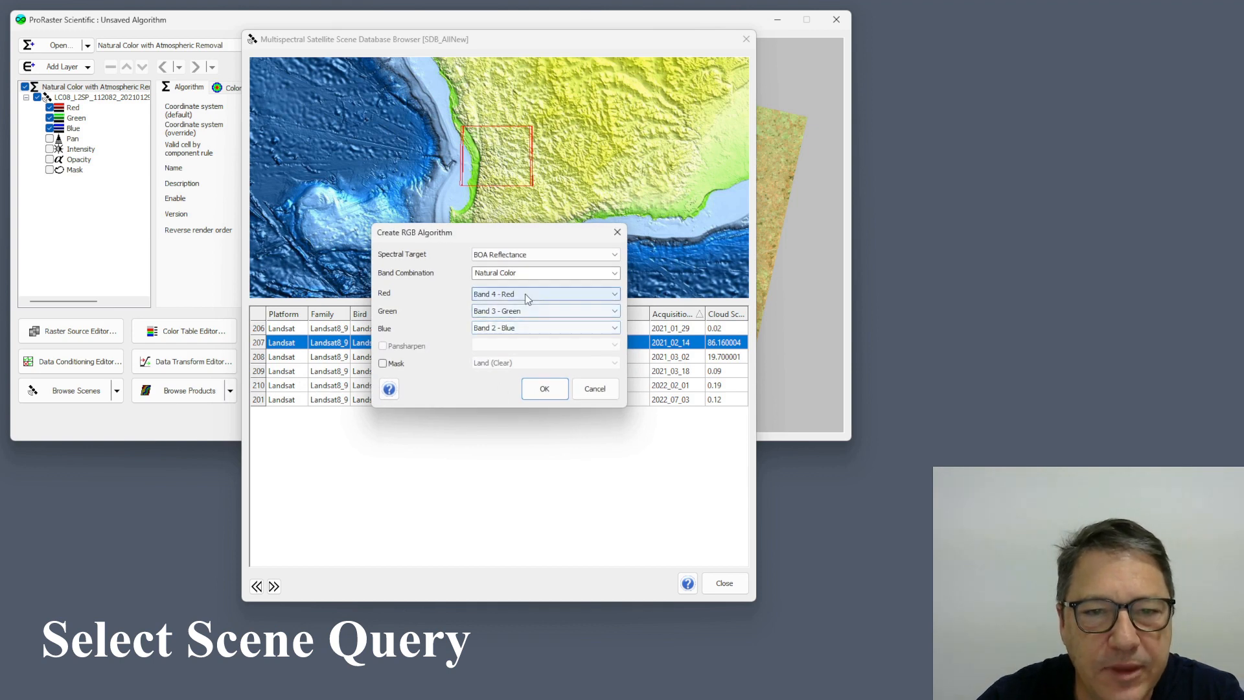
click(544, 391)
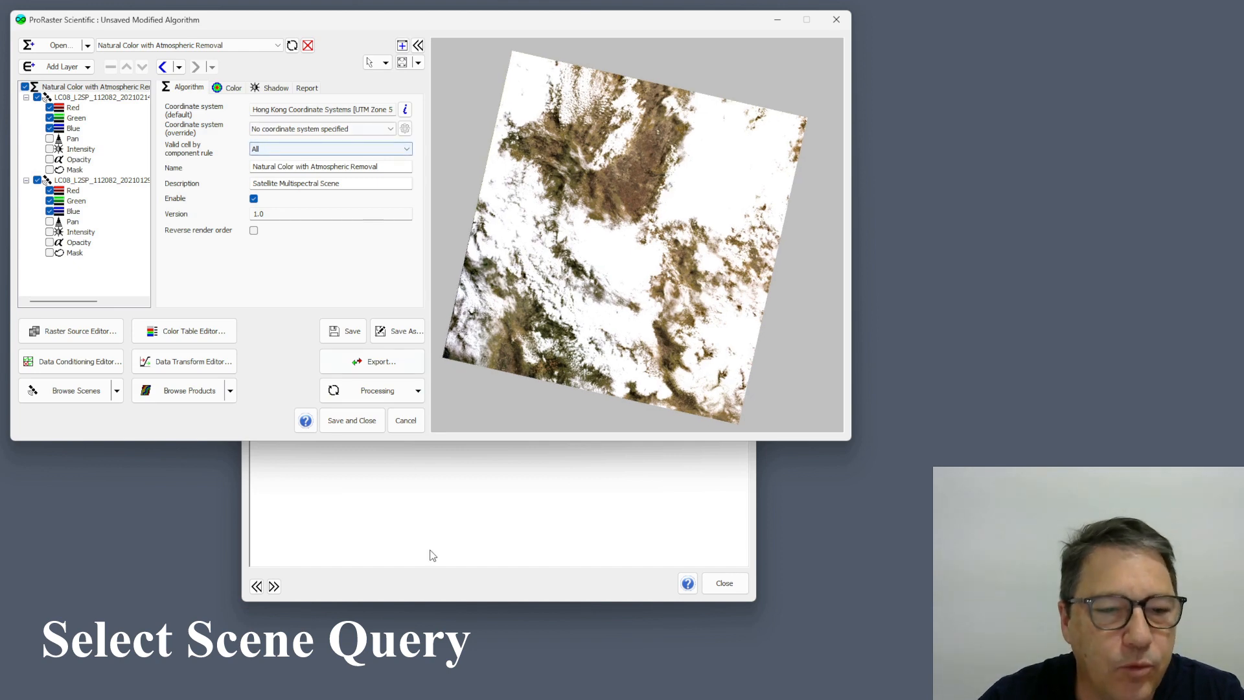
- Display the 2021_03_02 scene from the scene browser and show the settings of its Color component
click(449, 591)
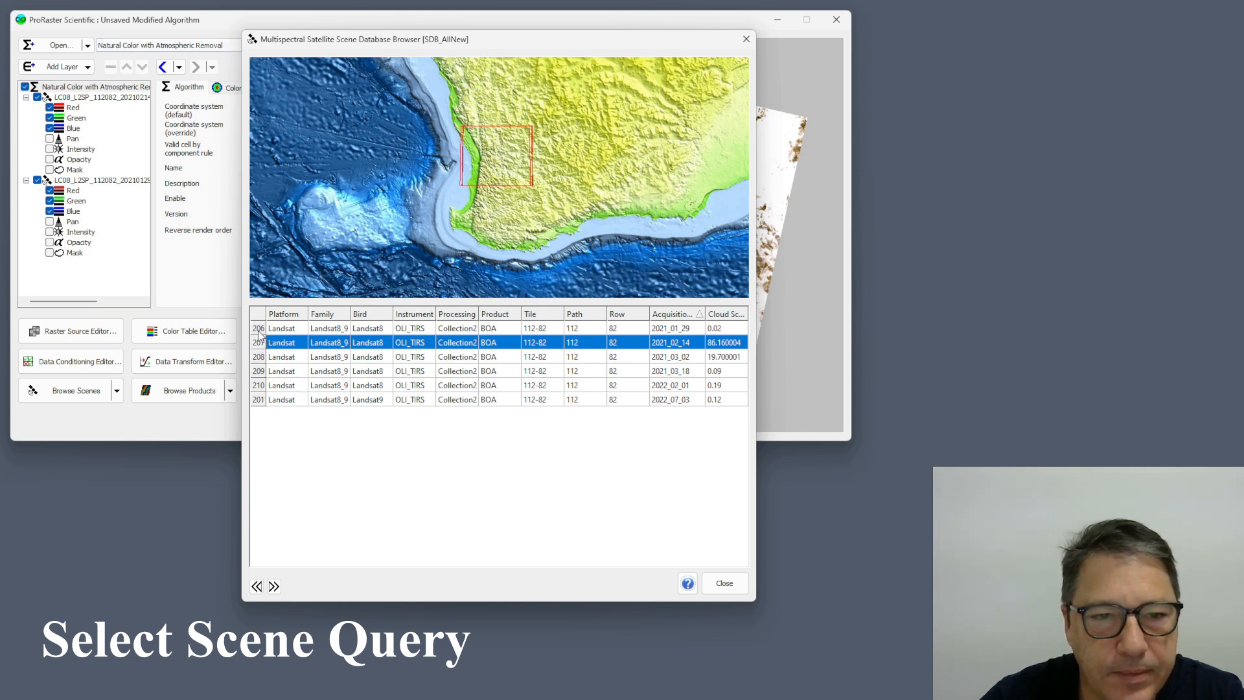
click(261, 360)
right_click(261, 360)
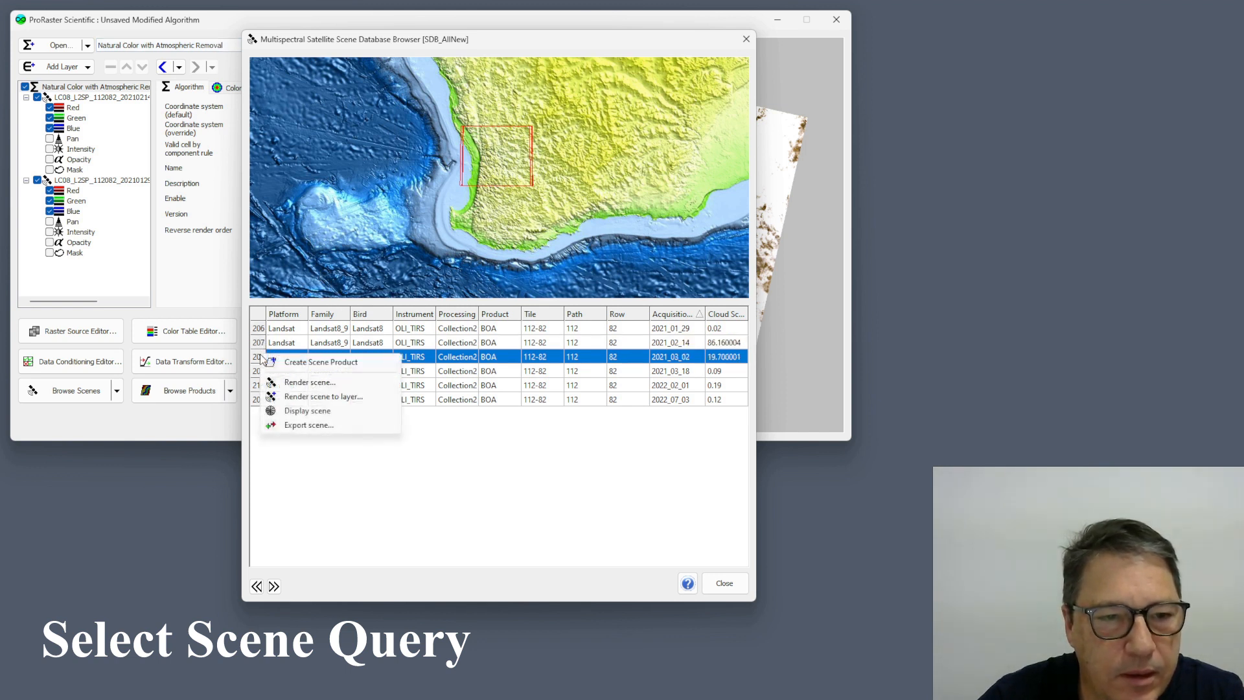
click(307, 410)
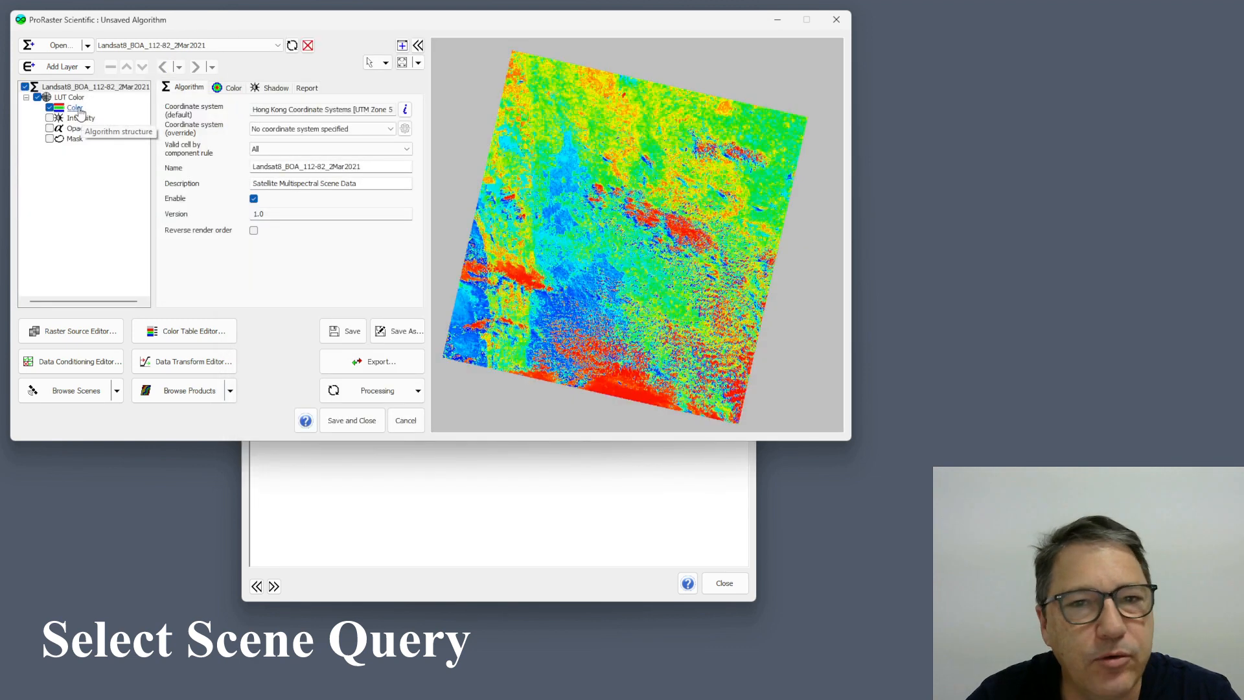
click(76, 110)
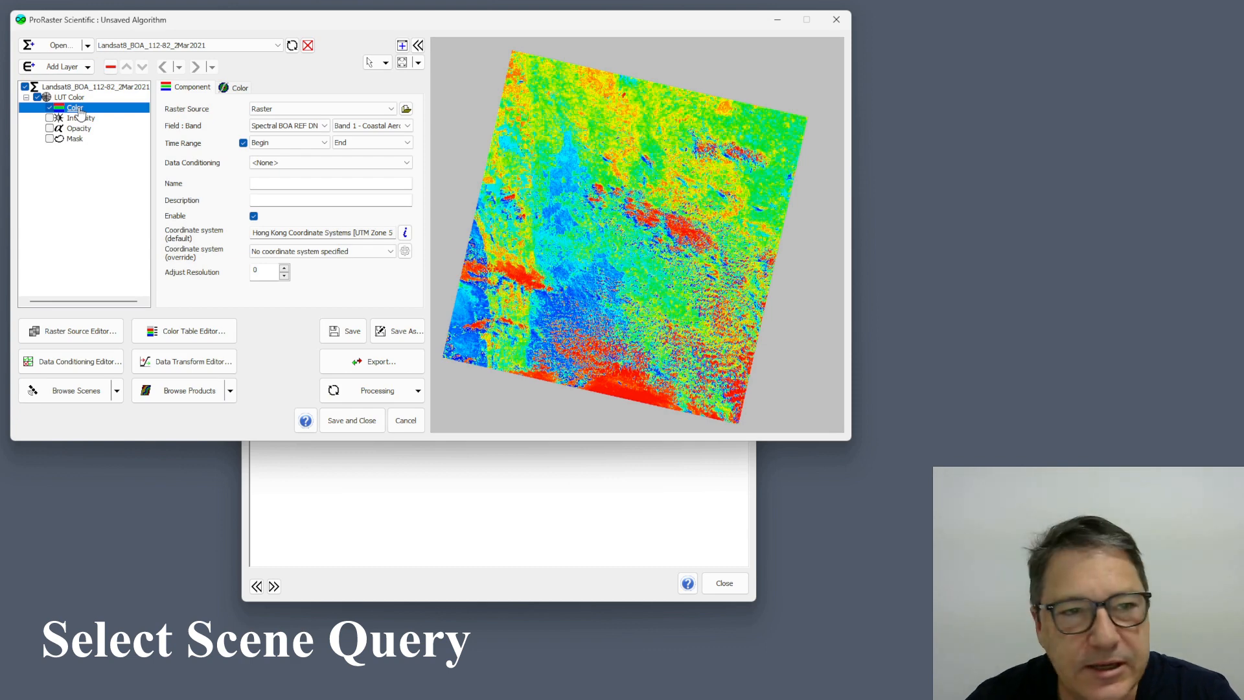
- Open the export settings for the 2021_03_02 scene and inspect the full path of the source raster
click(370, 597)
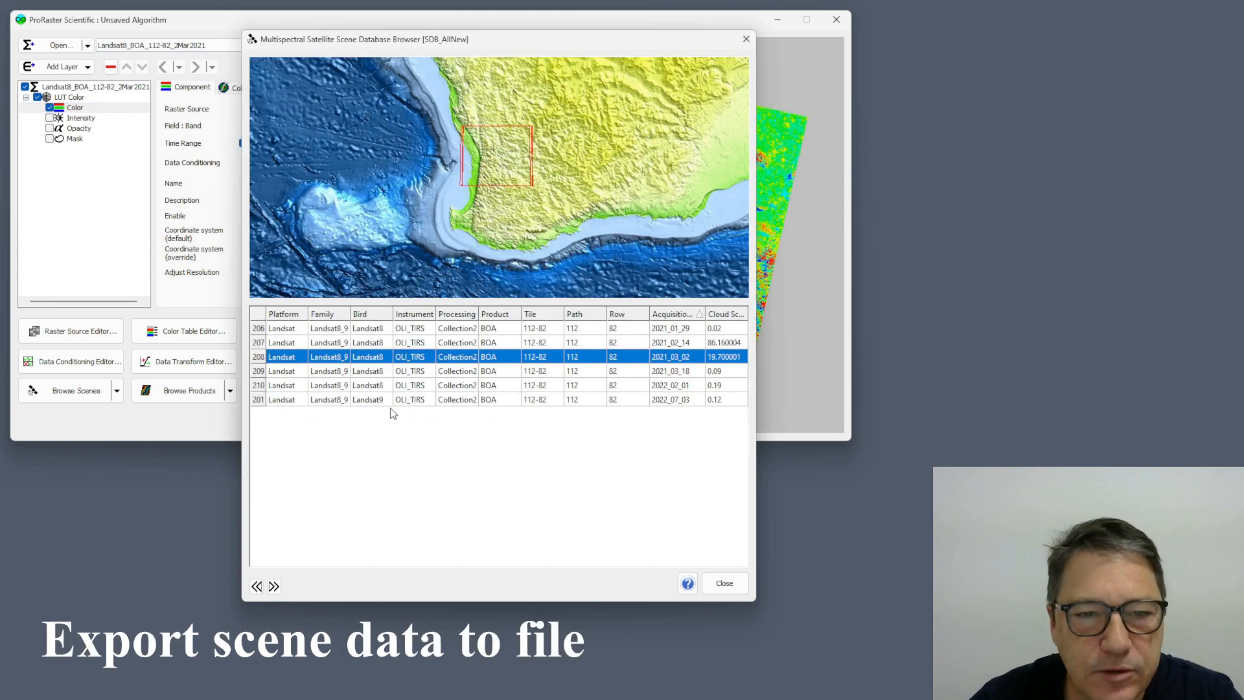
right_click(262, 362)
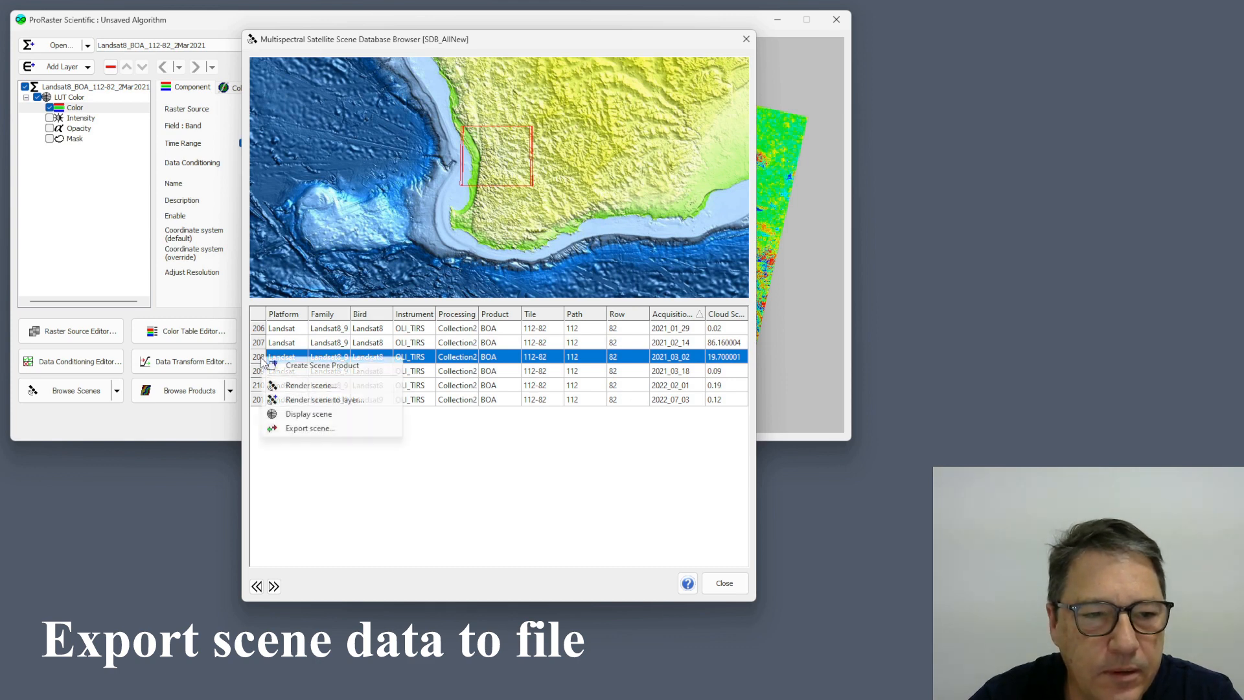
click(316, 429)
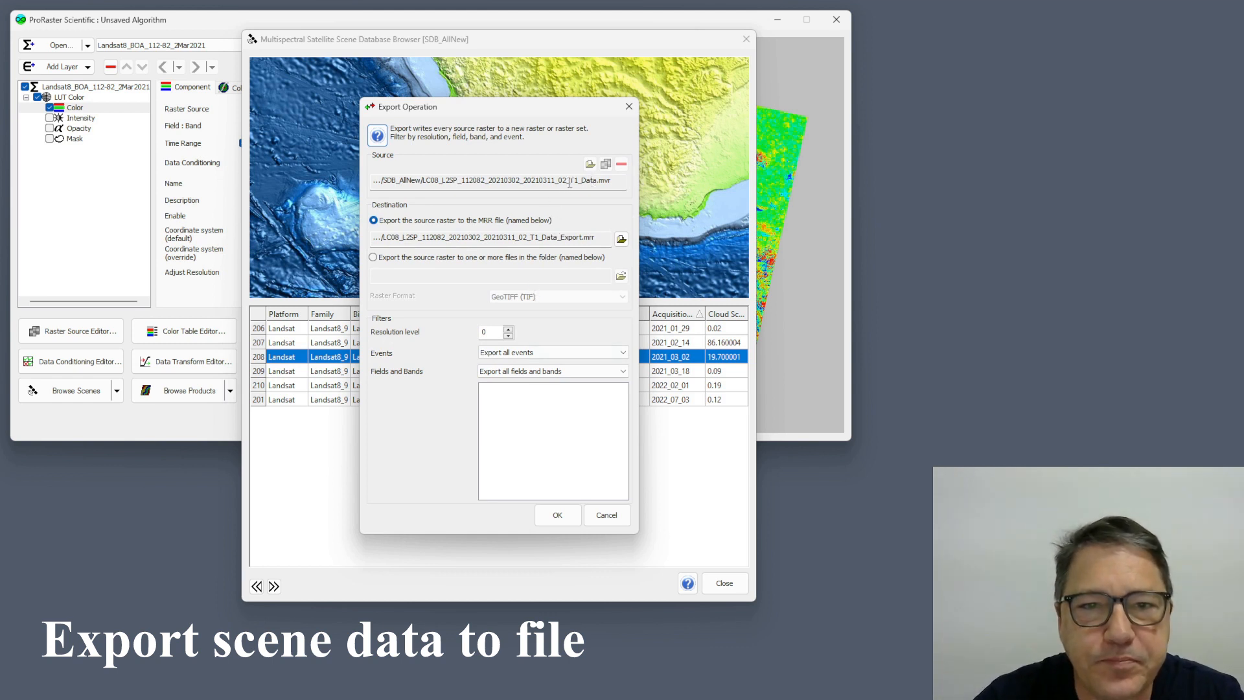
click(498, 179)
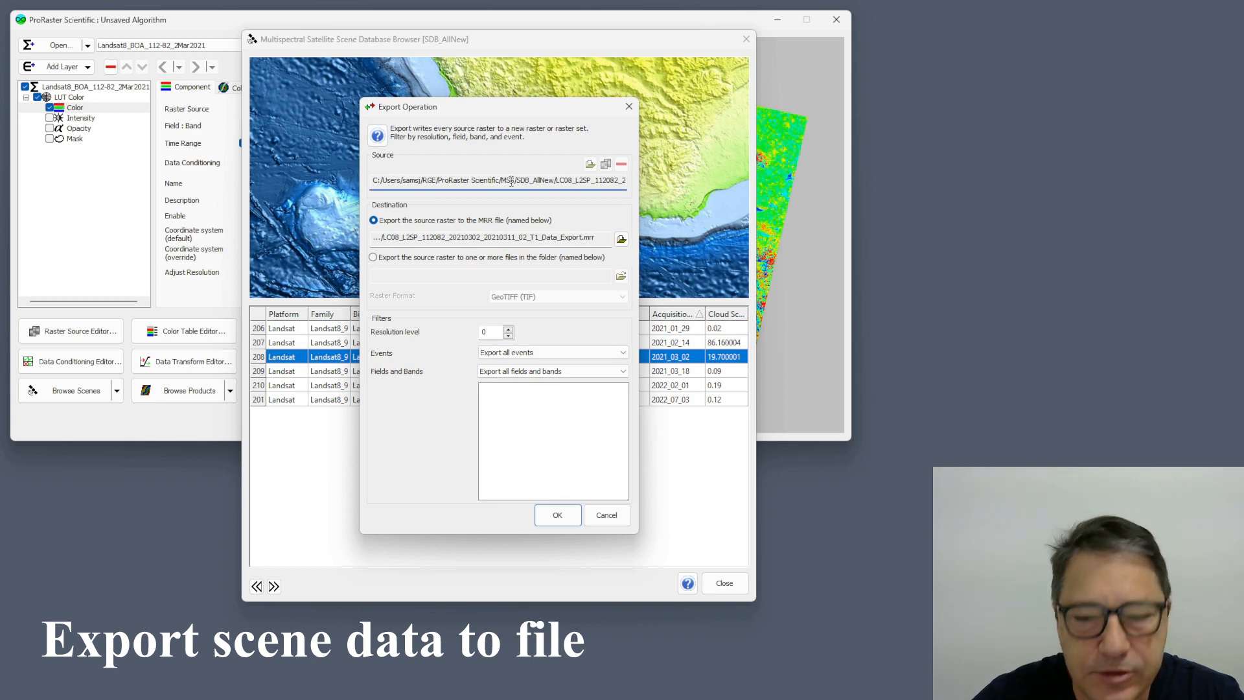
key(End)
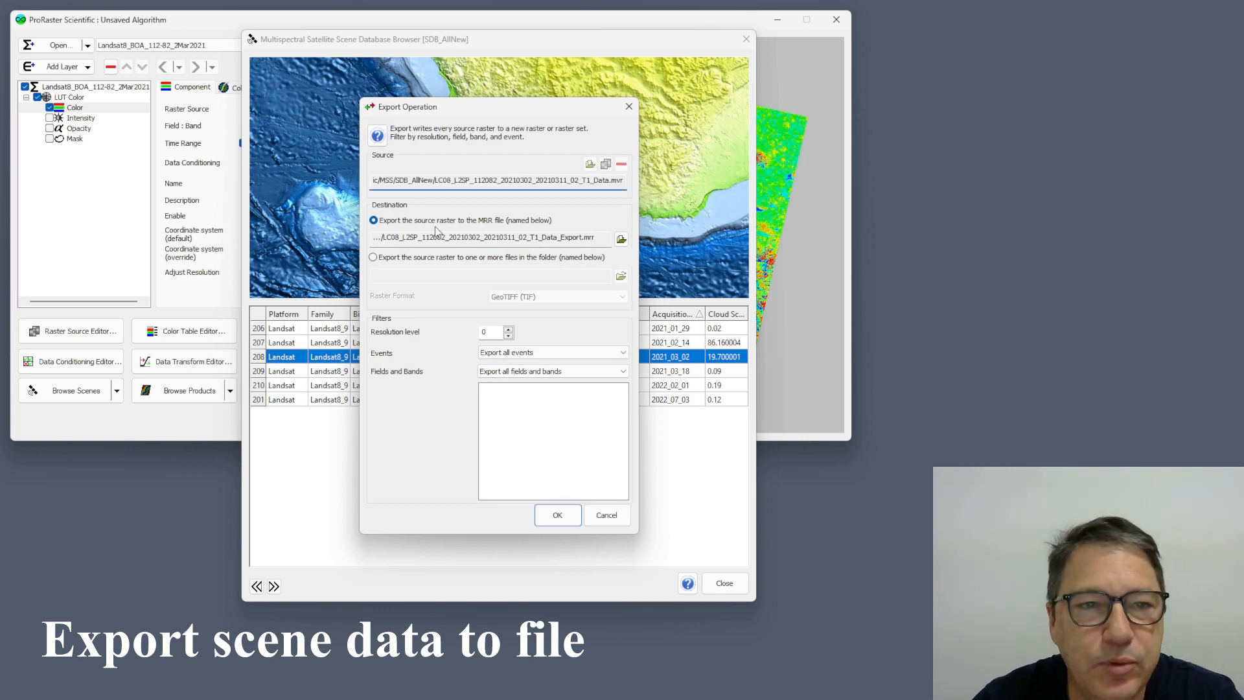
click(579, 220)
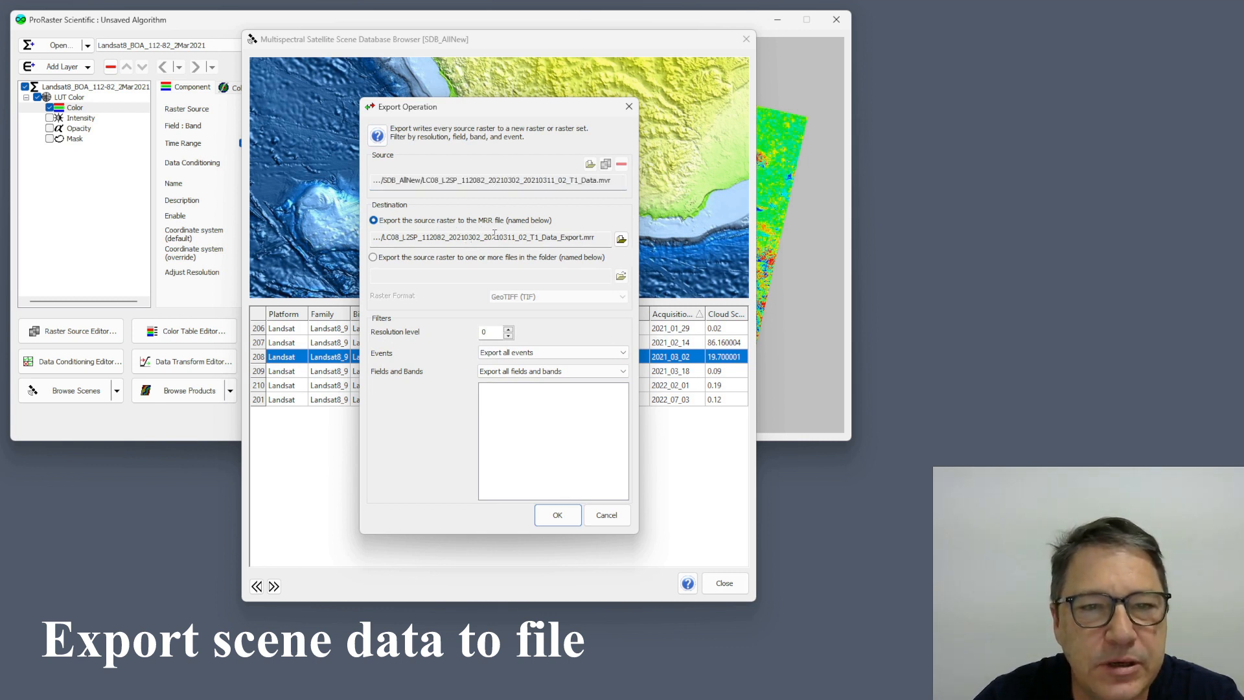
- Set the export destination to one or more files in a folder, and review the raster format and event options
click(432, 258)
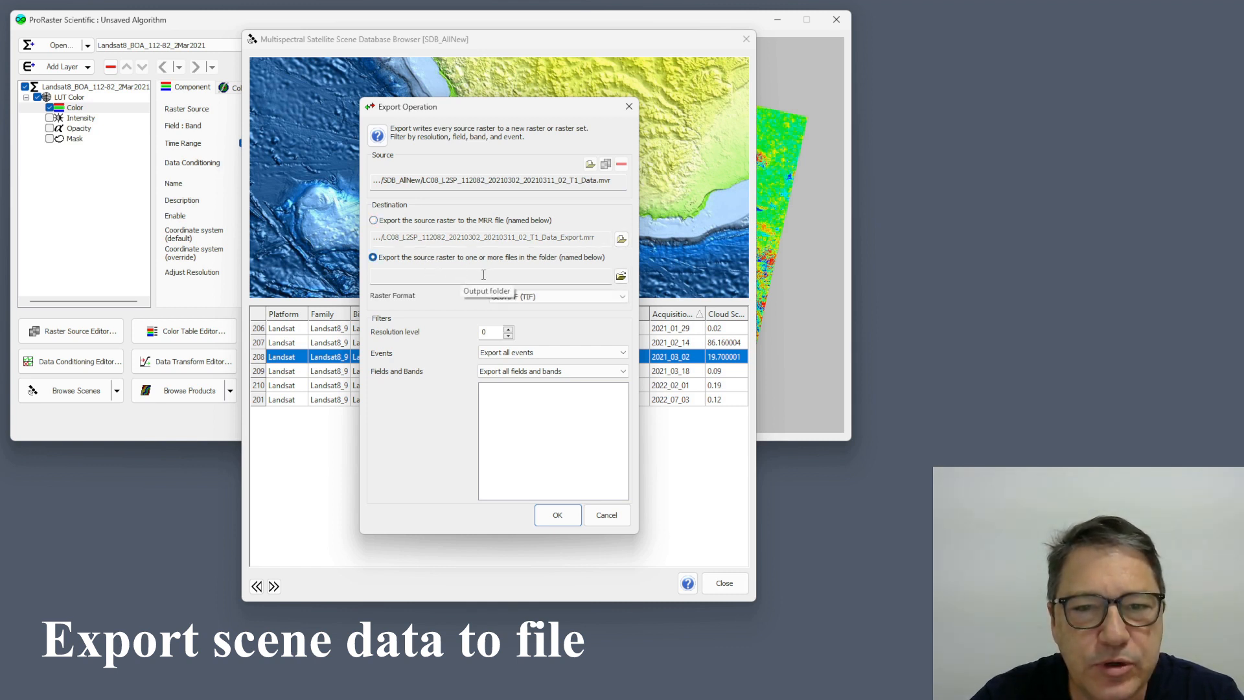
click(574, 297)
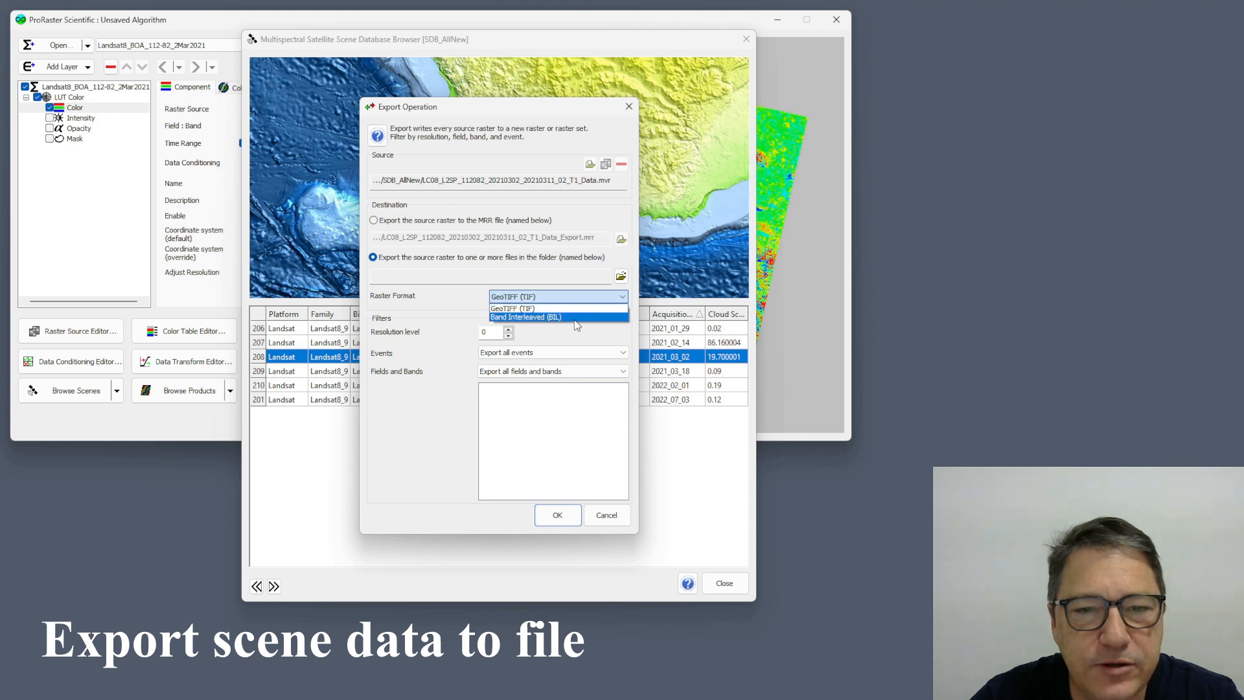
click(464, 297)
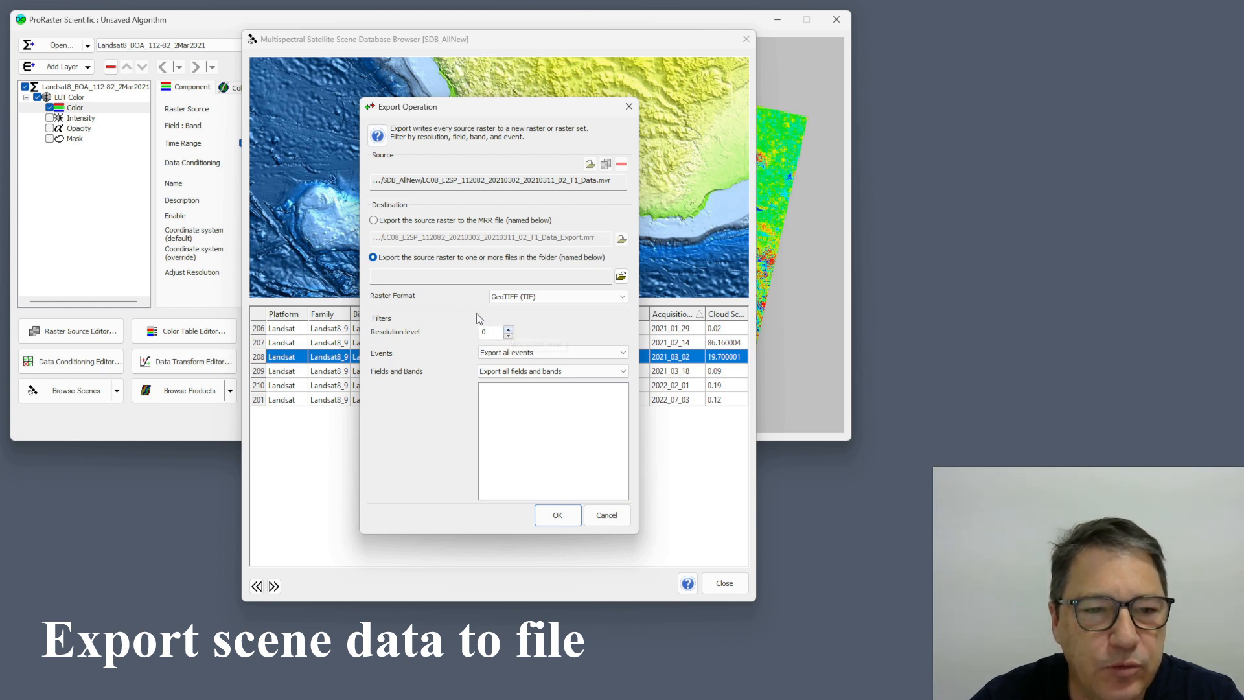
click(624, 354)
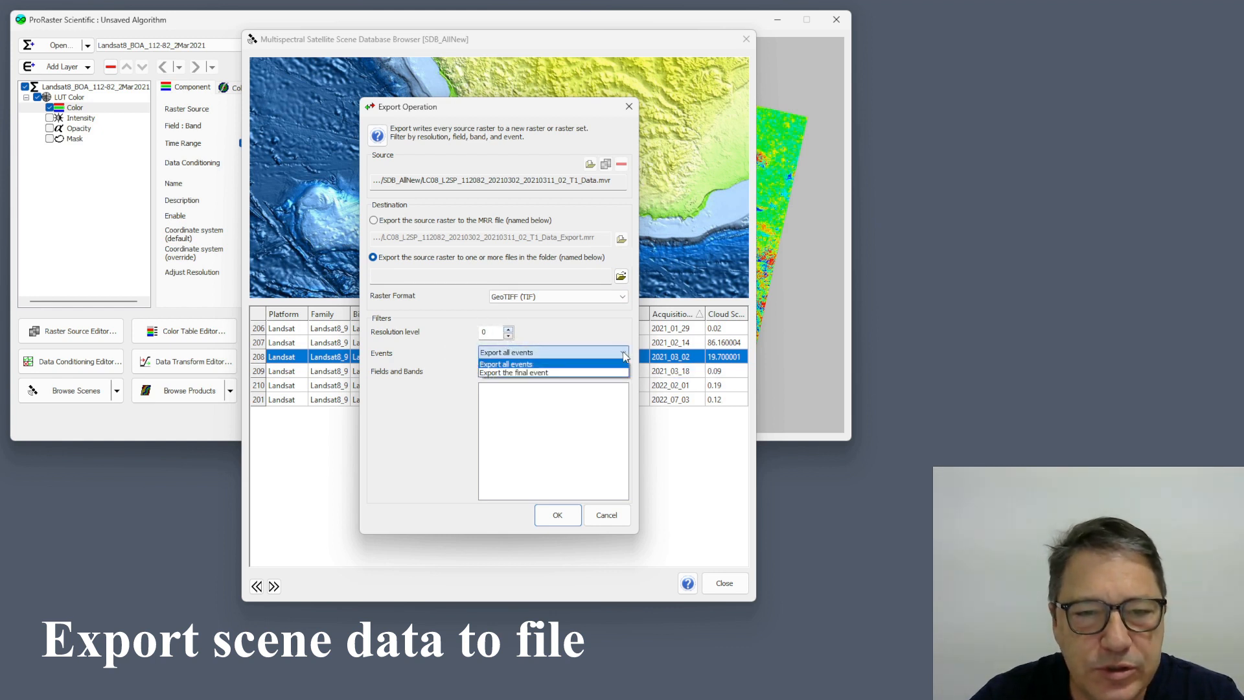
click(620, 364)
- Try restricting the export to selected fields and bands with all Spectral BOA REF bands included, and cancel the export
click(621, 372)
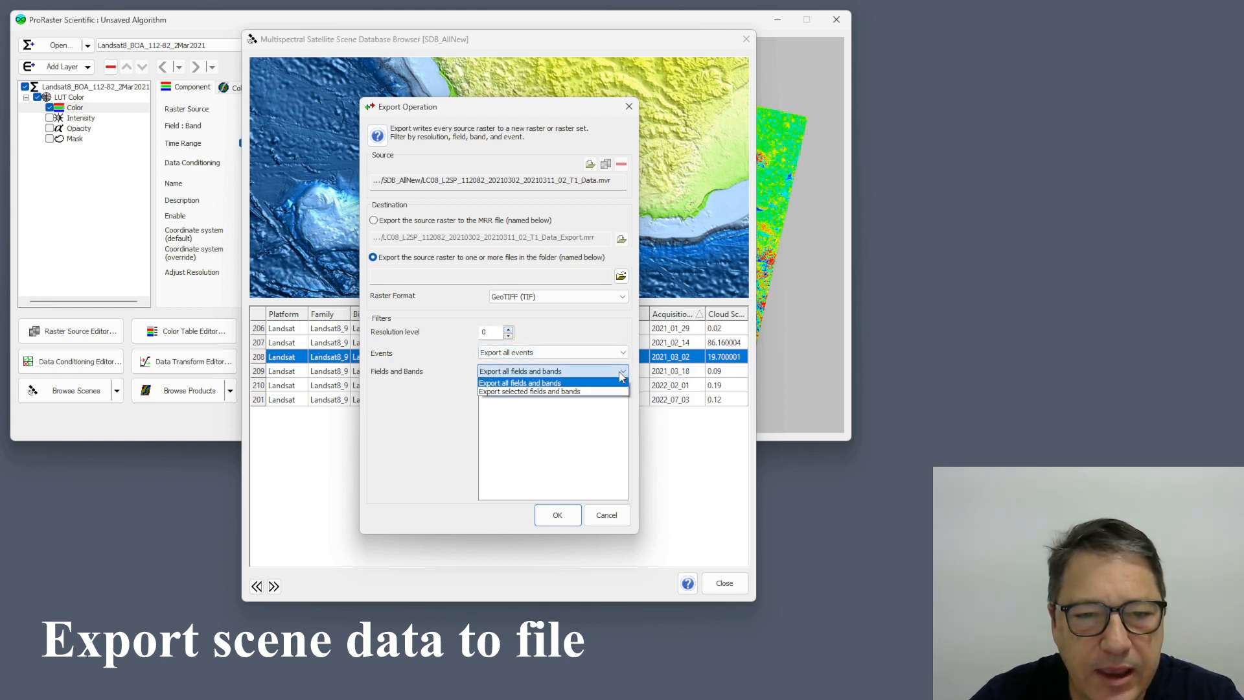
click(609, 391)
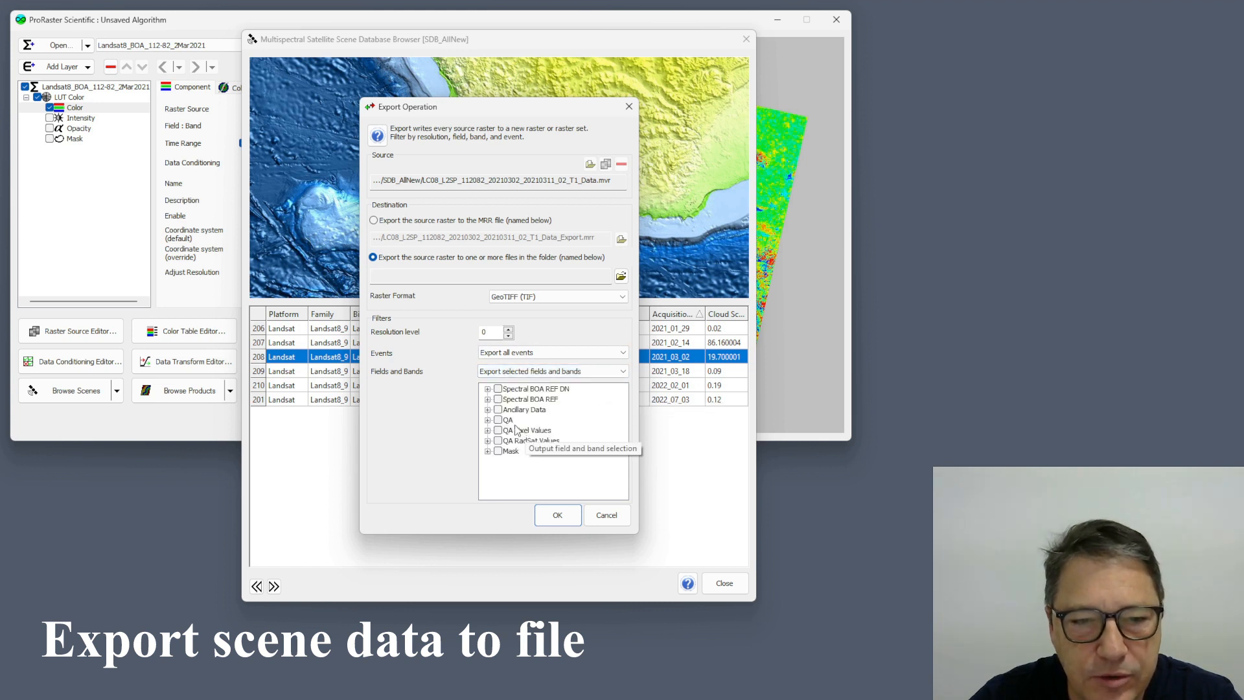
click(488, 399)
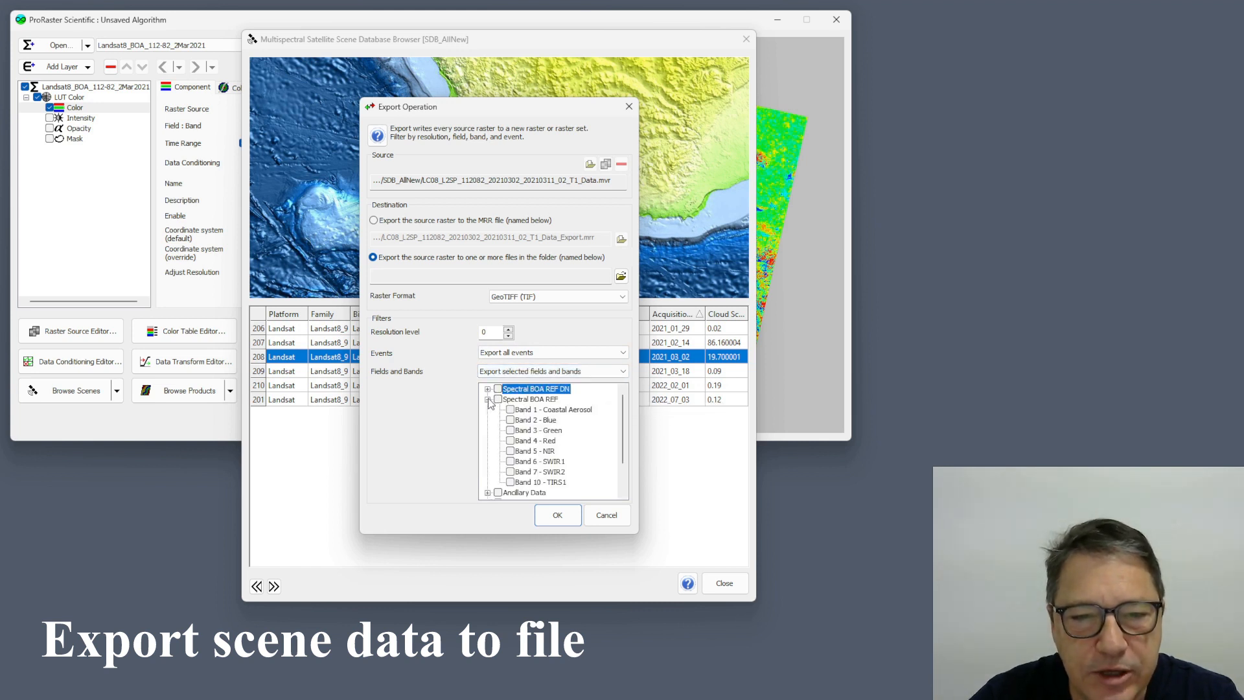
click(497, 399)
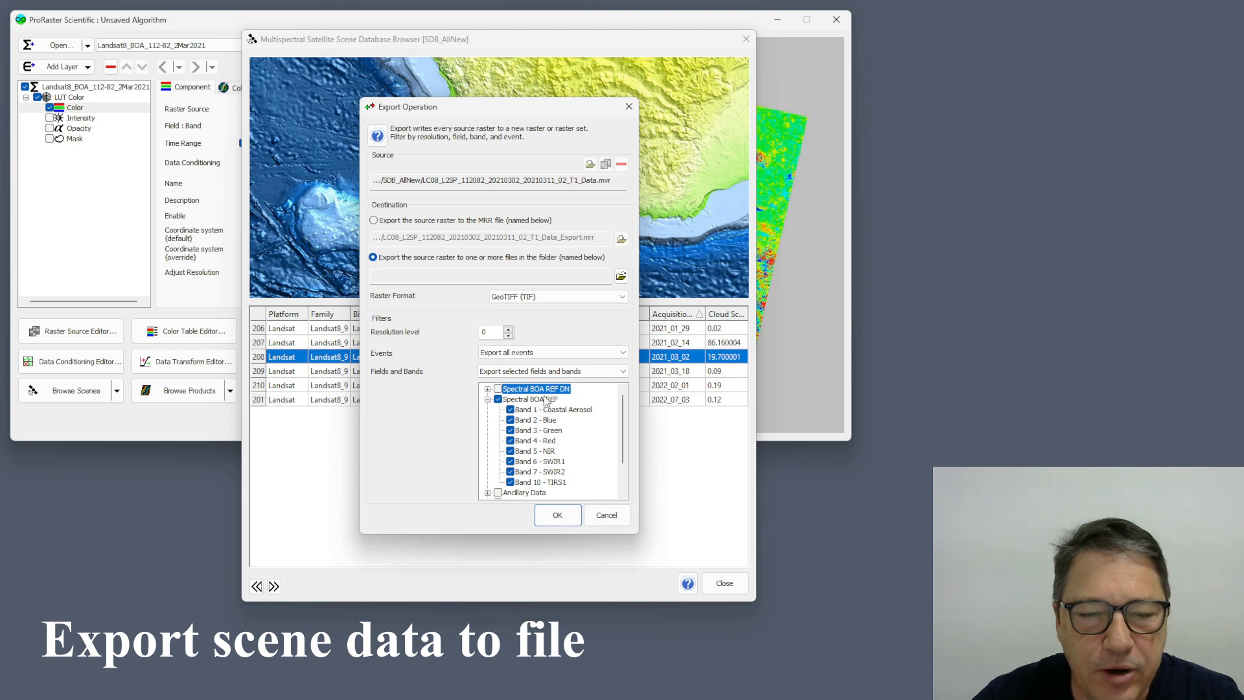
click(614, 513)
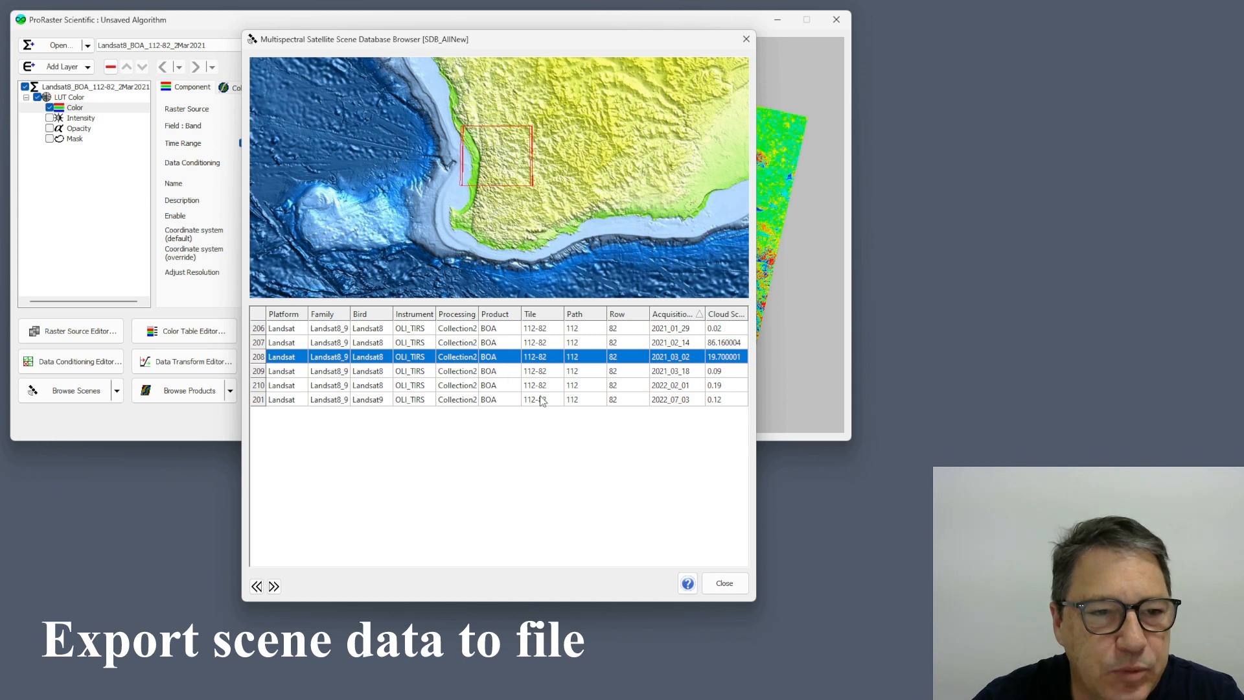
- Create a scene product from the 2021_01_29 scene in a new product database named PDB_MyNewProductDatabase
click(257, 330)
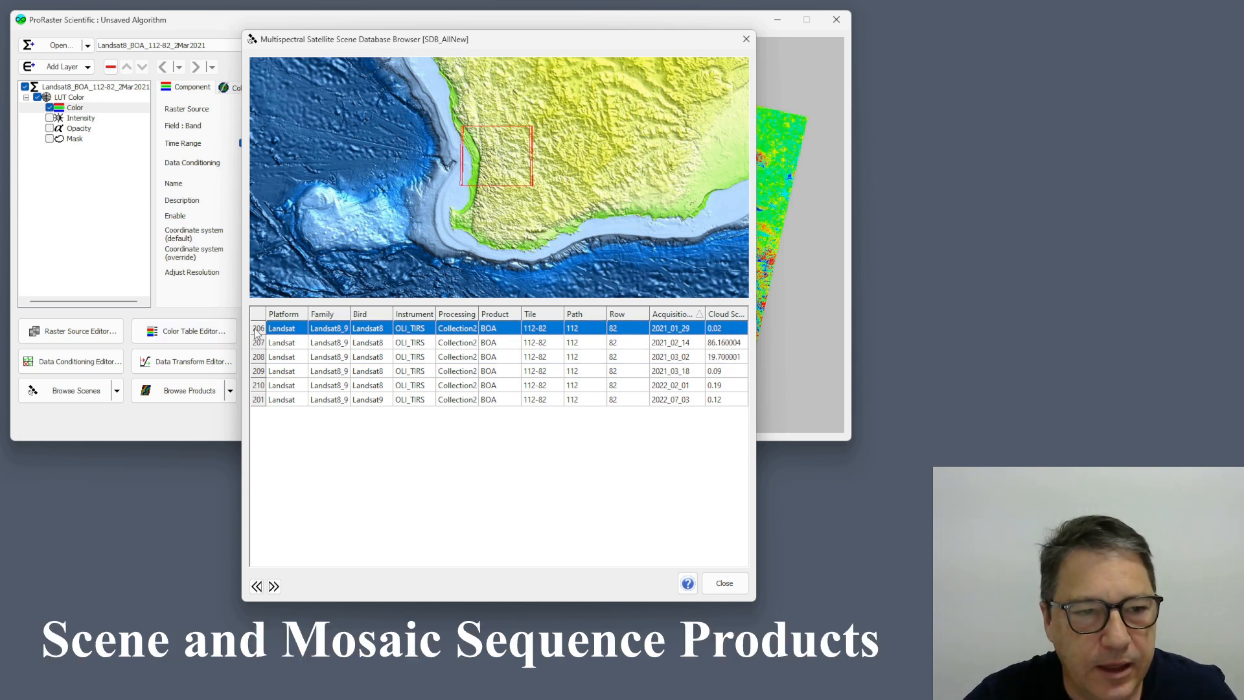
right_click(257, 330)
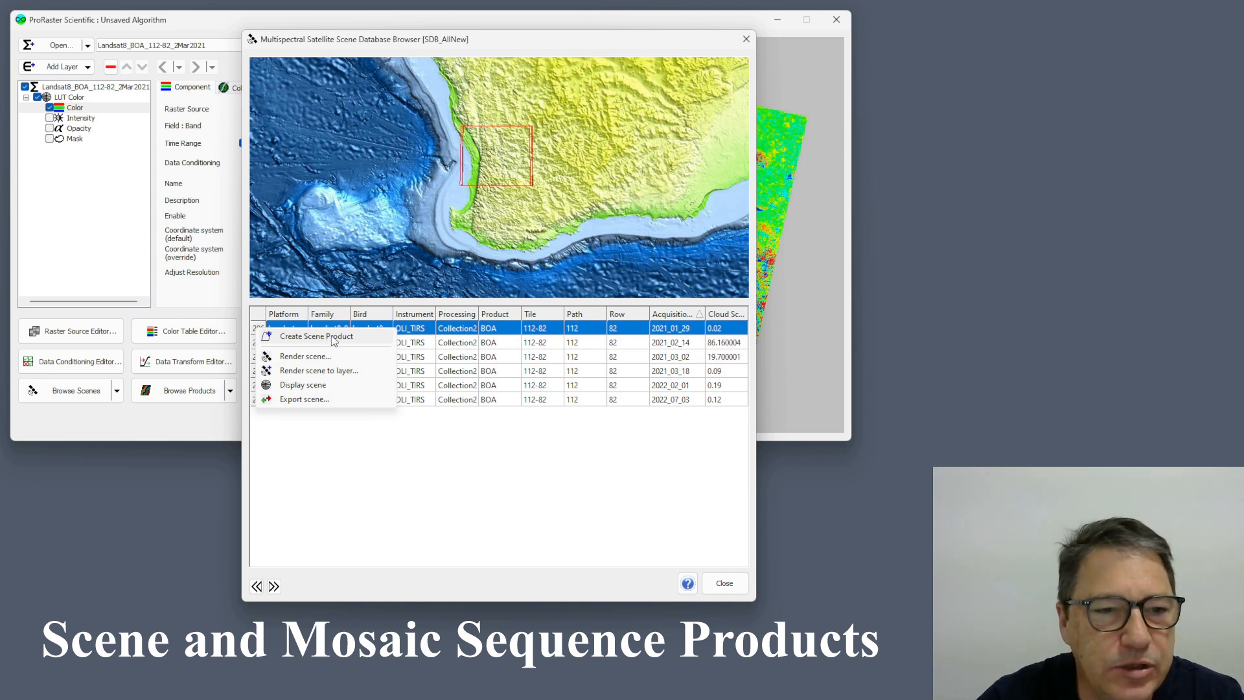
click(333, 337)
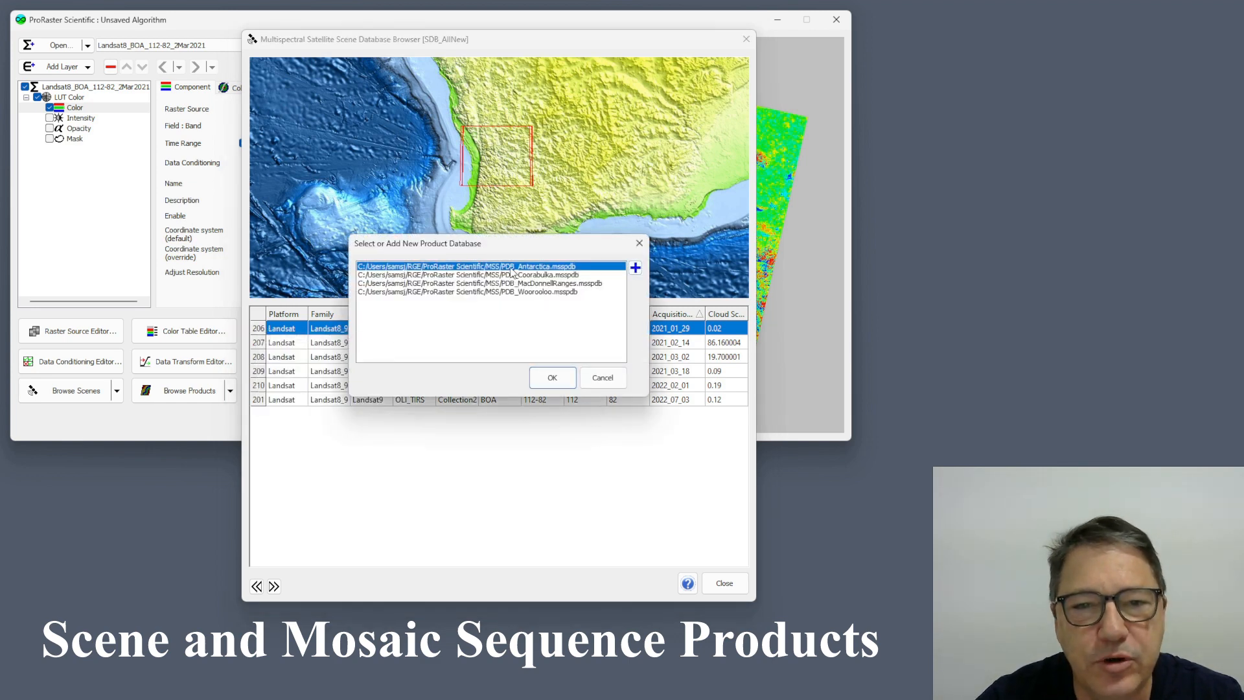
click(635, 269)
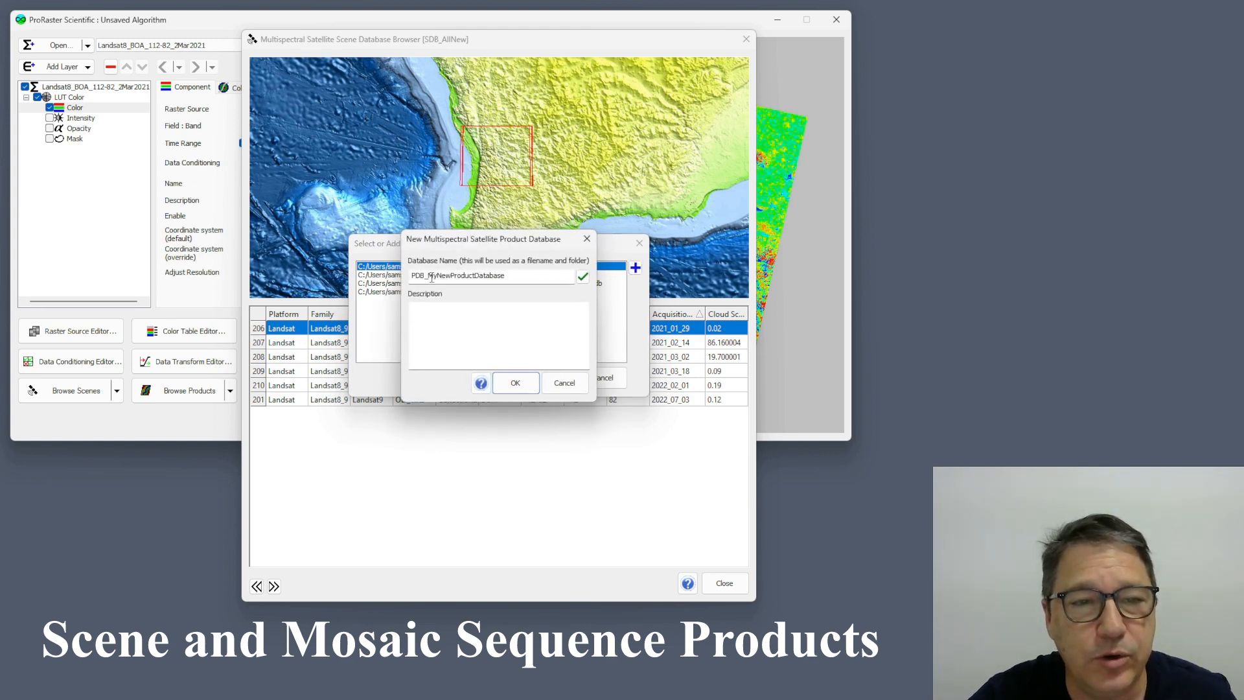
click(549, 383)
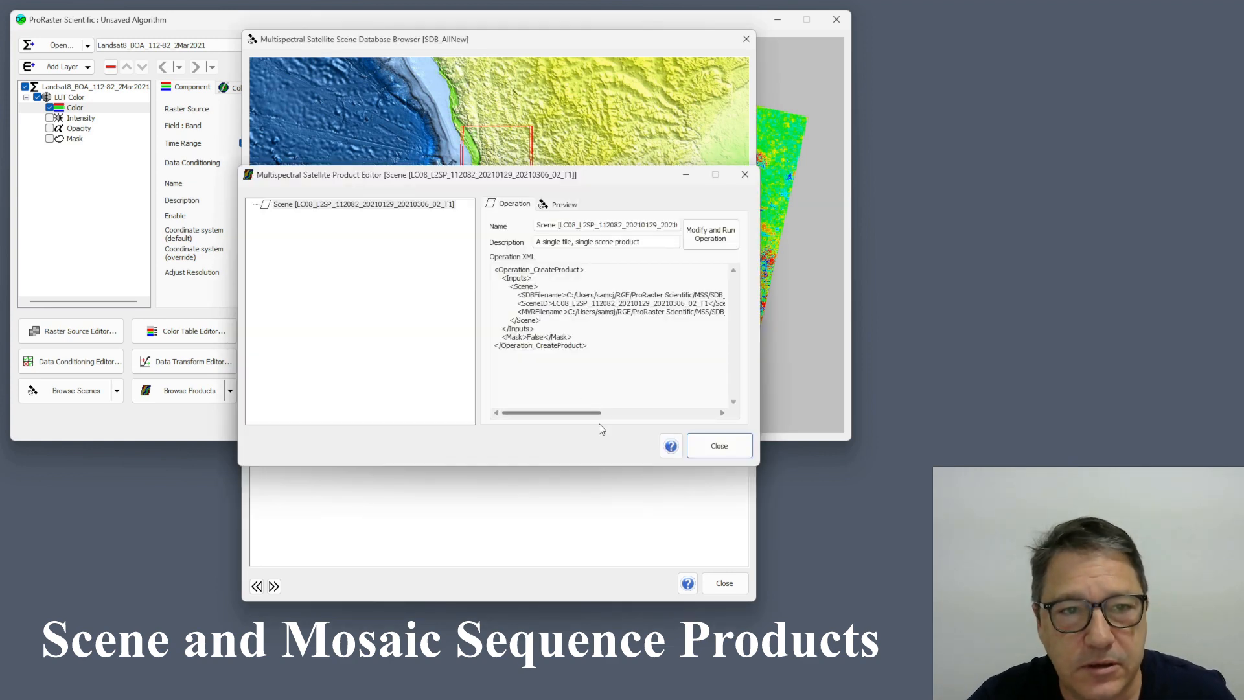
- Preview the 2021_01_29 scene product, review the operations available for it, and close the product editor
click(329, 205)
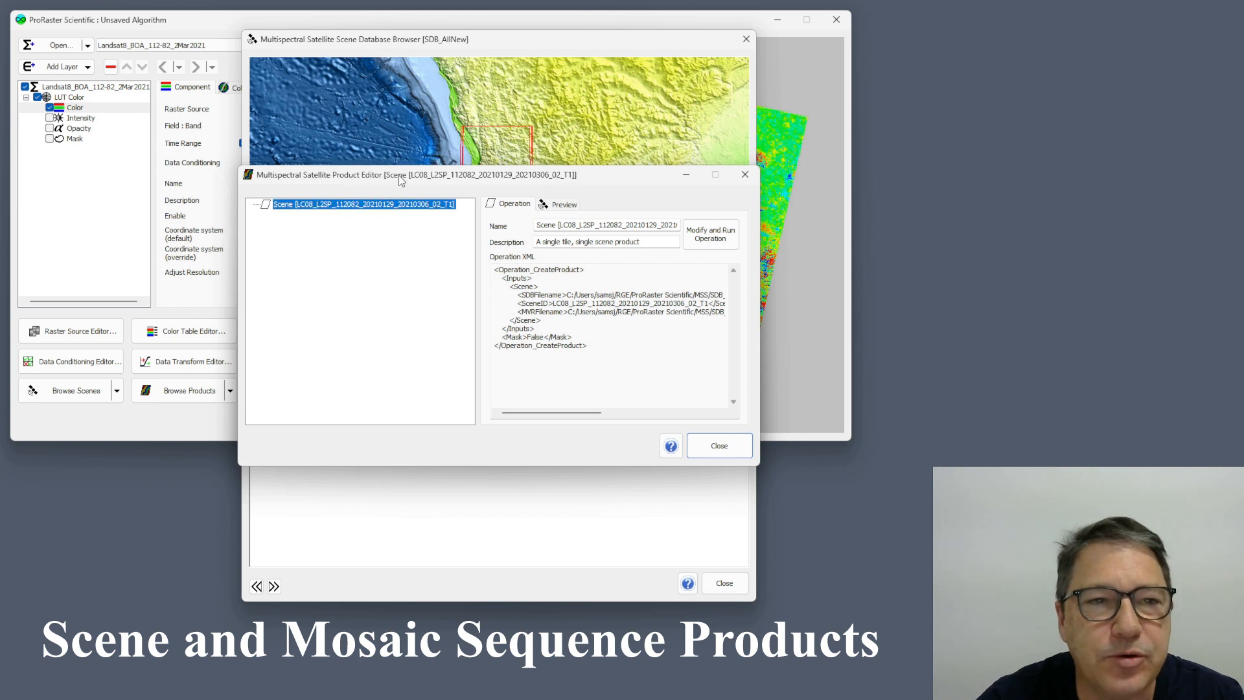
drag(401, 180, 492, 237)
click(658, 262)
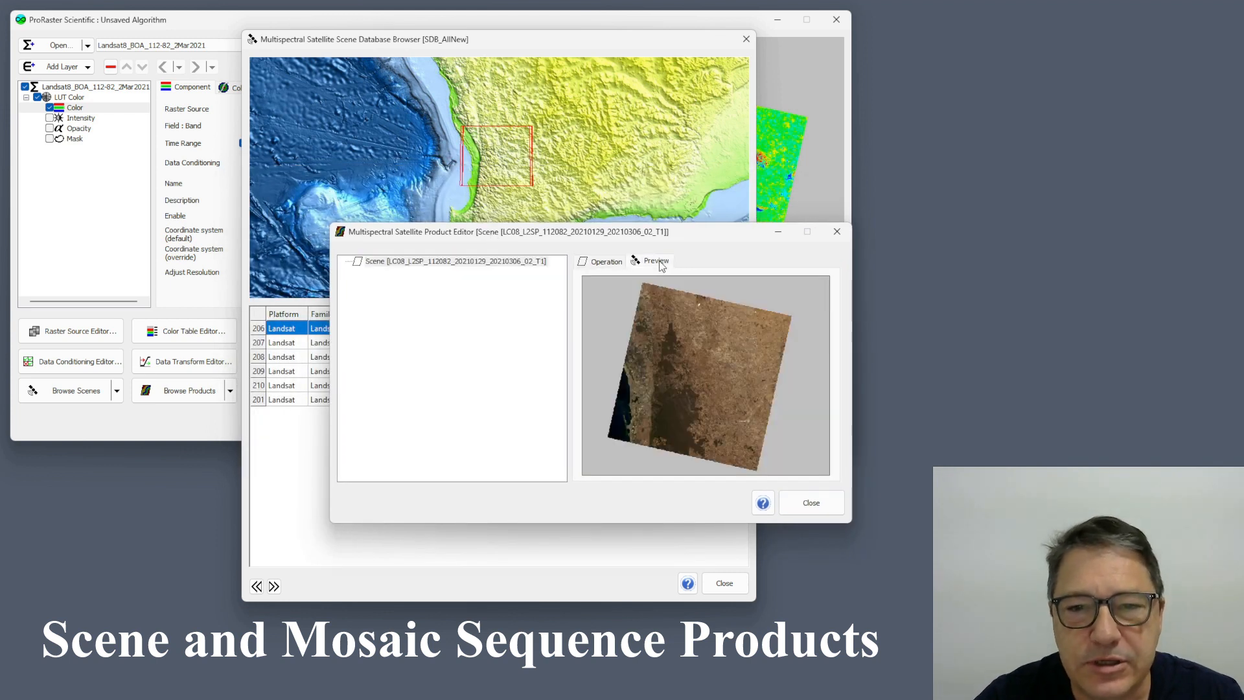
click(418, 263)
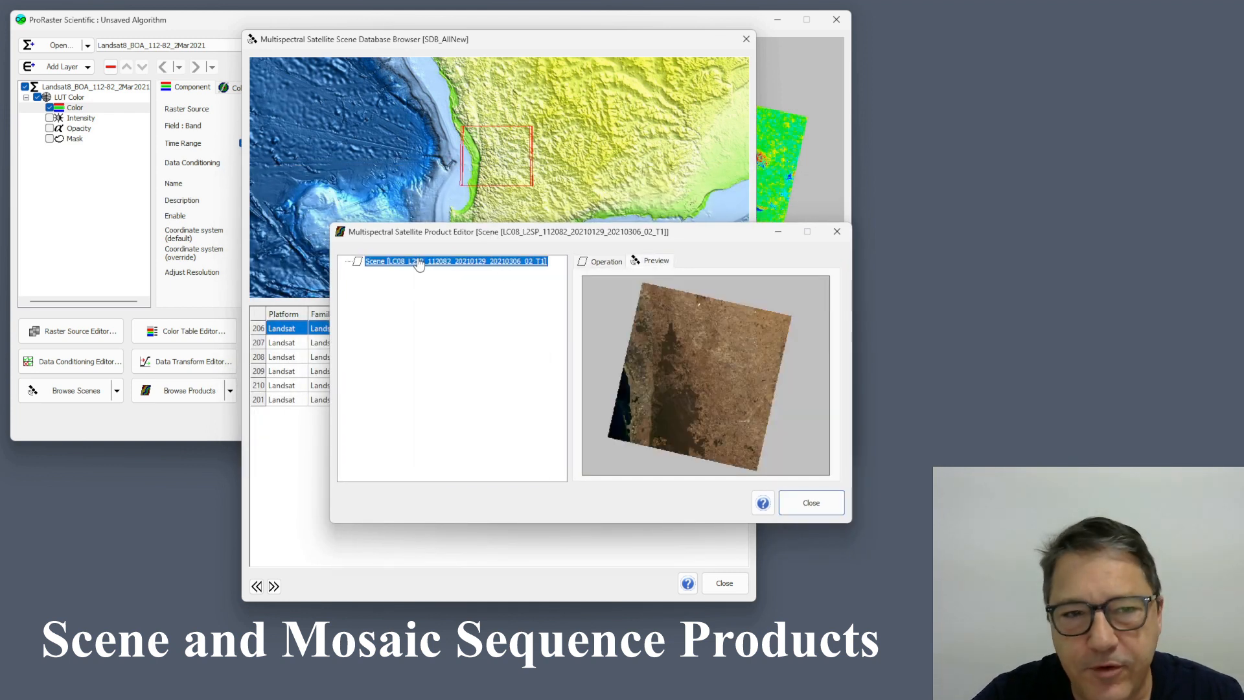
right_click(419, 263)
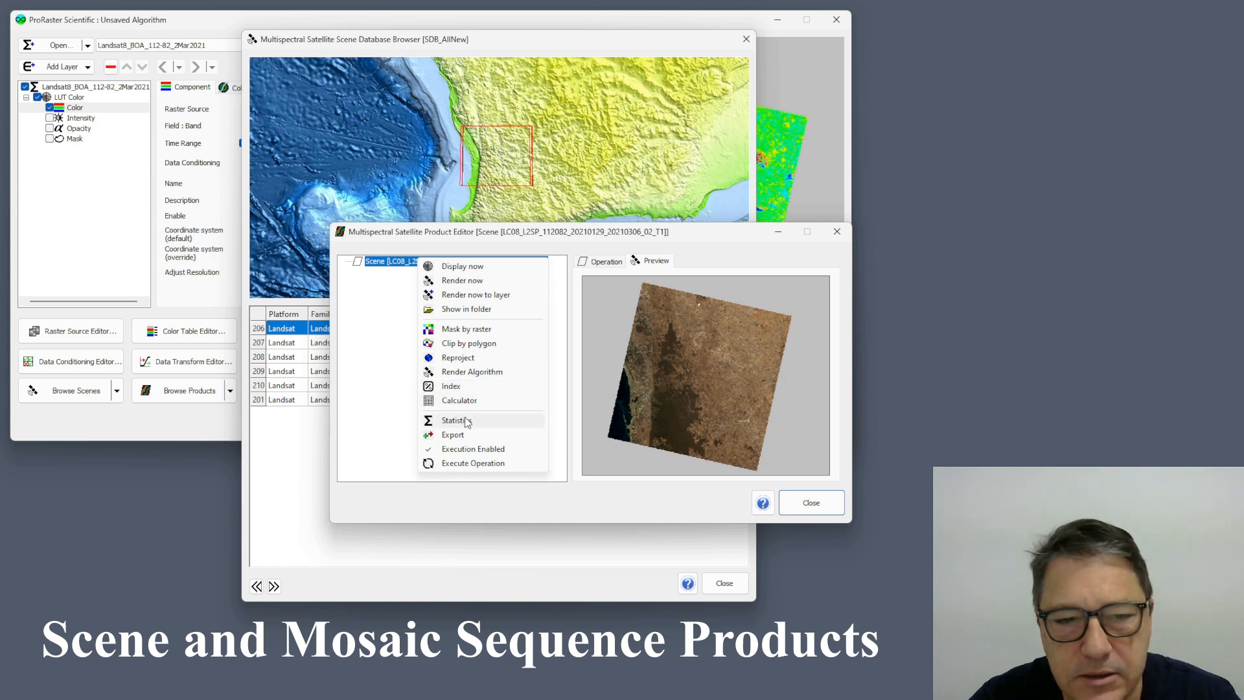
click(839, 235)
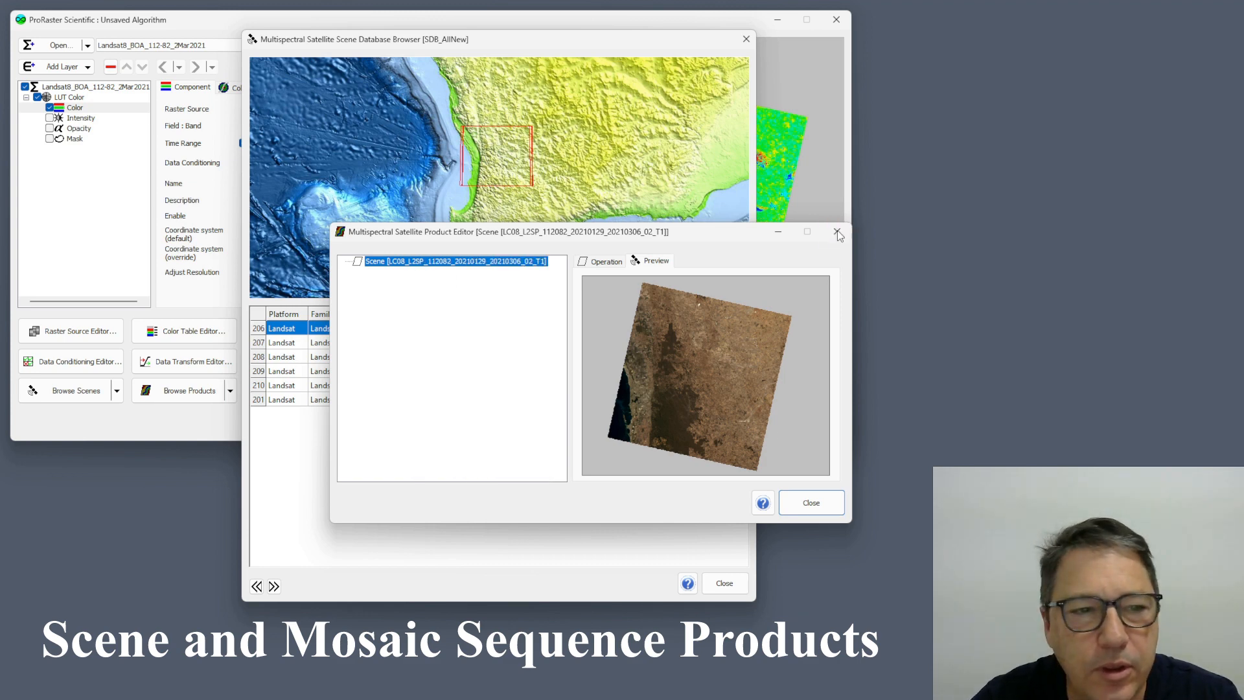
click(837, 233)
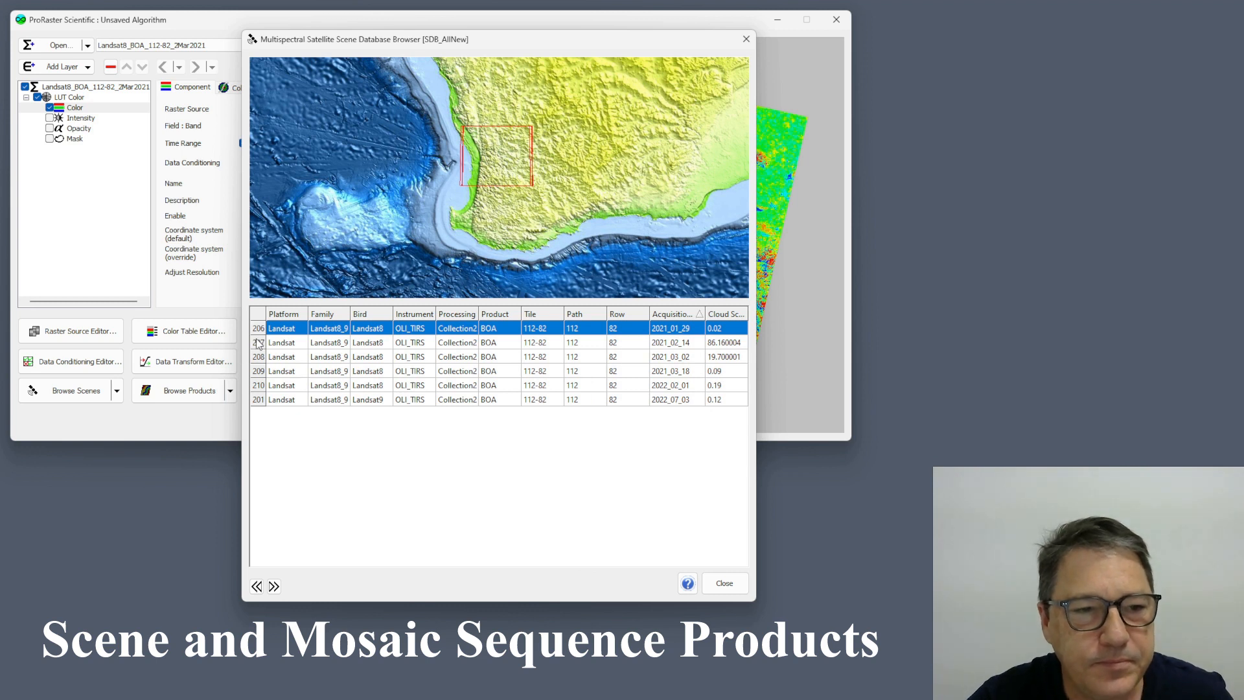
- Create a scene sequence product from all six listed 112-82 scenes in PDB_MyNewProductDatabase
shift+click(259, 399)
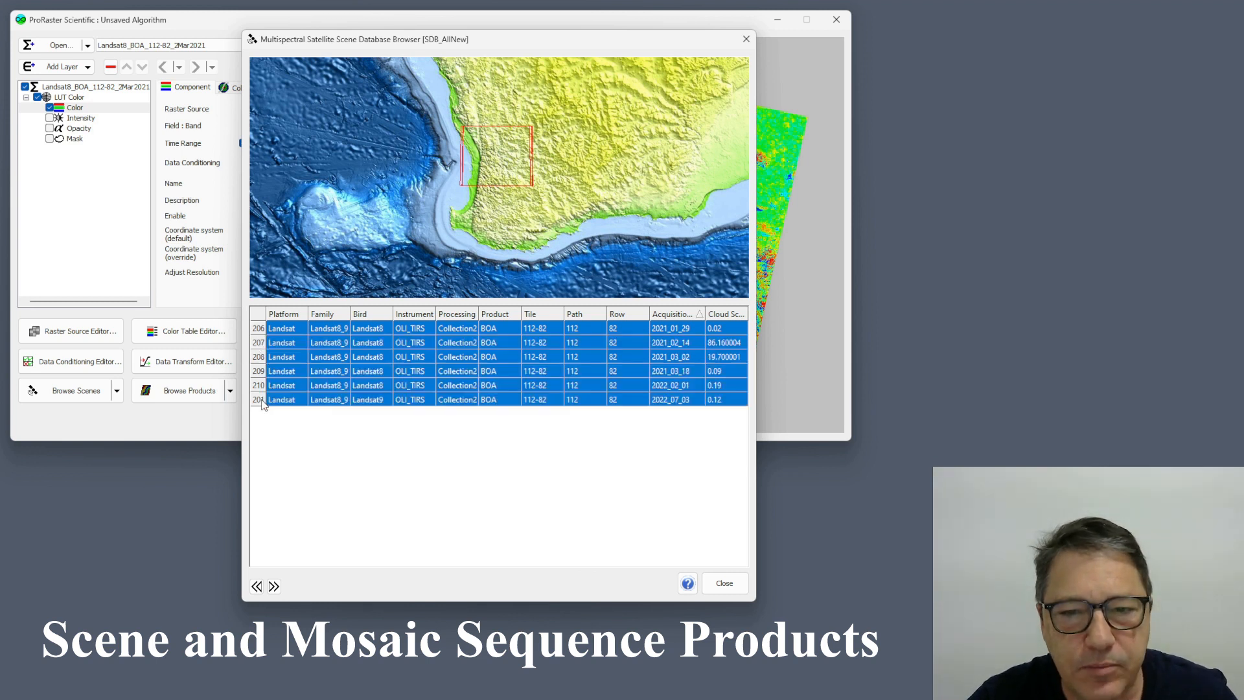
right_click(257, 353)
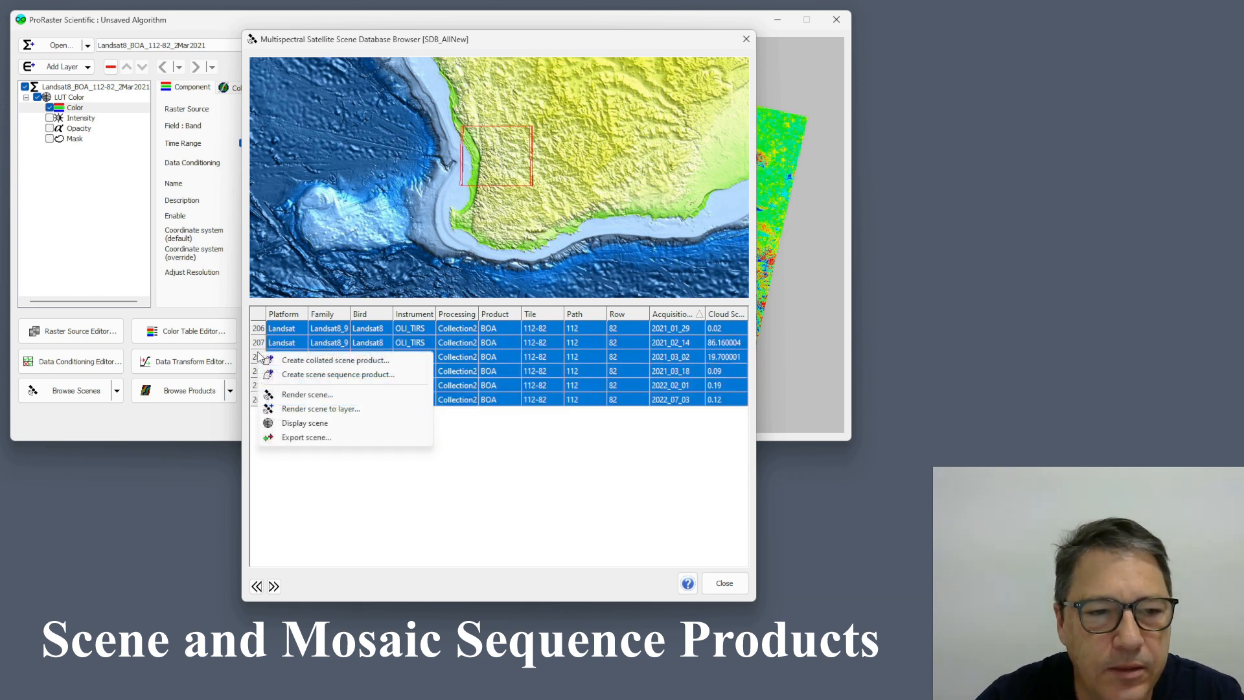
click(329, 375)
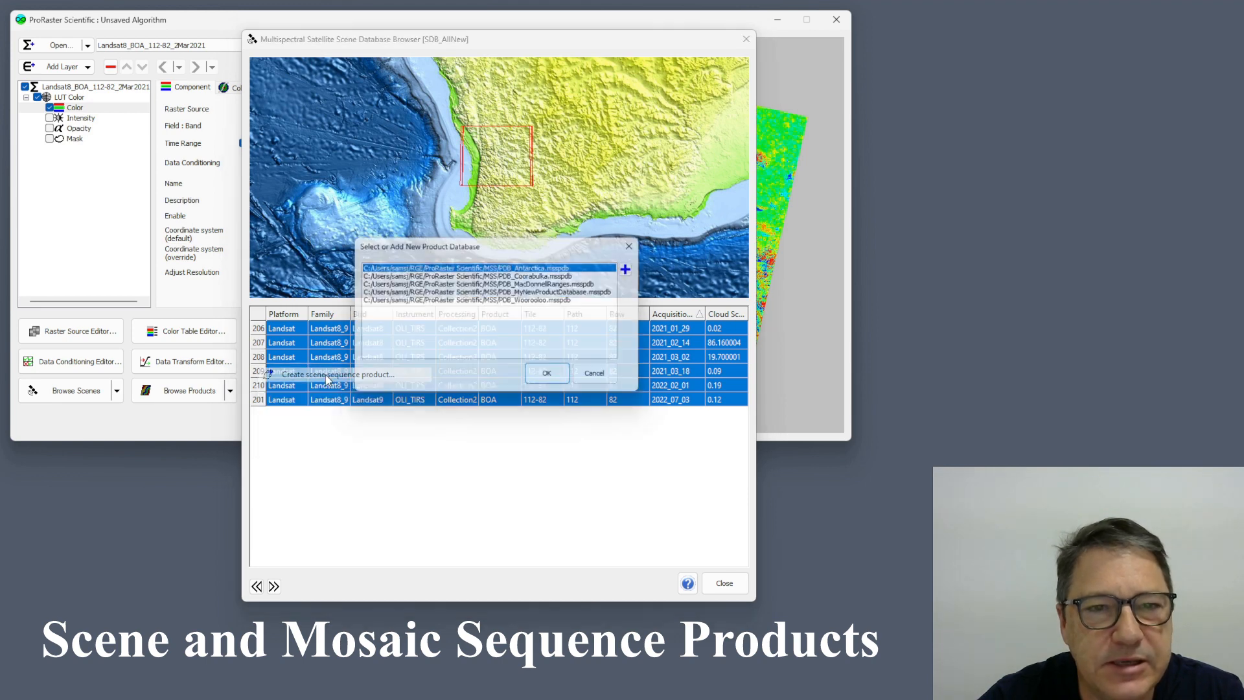
double_click(540, 293)
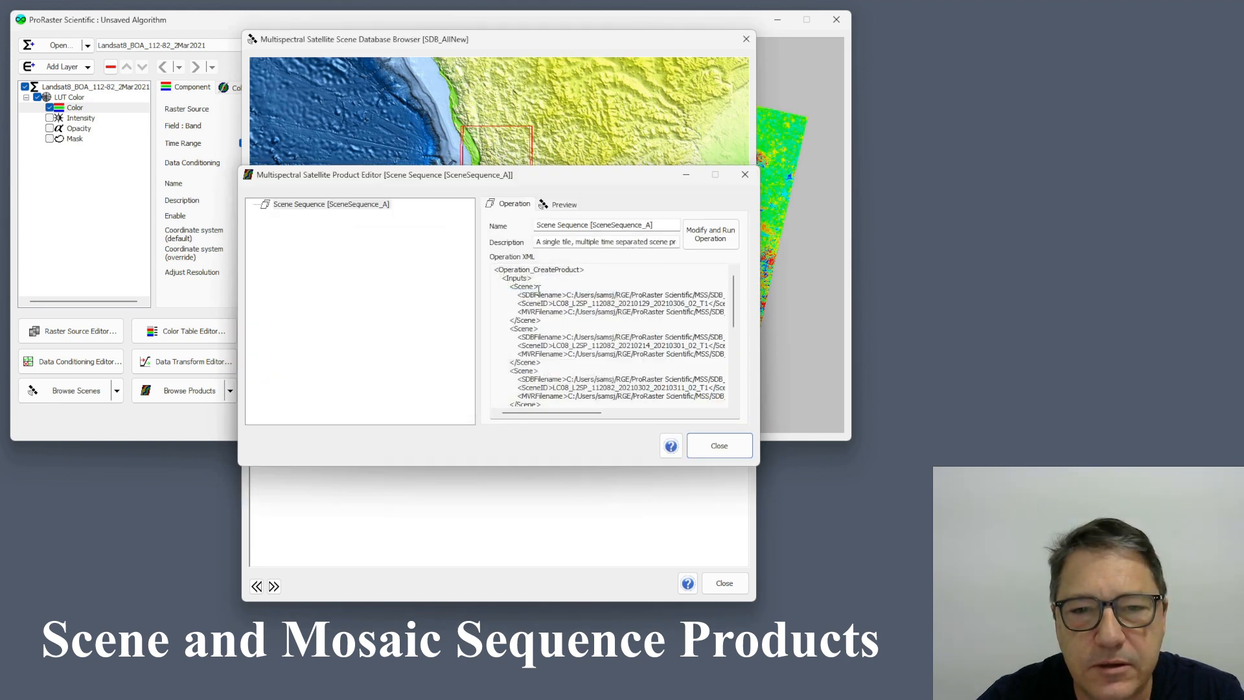
- Render the scene sequence as a Natural Color RGB algorithm using BOA Reflectance bands 4, 3 and 2
right_click(347, 206)
click(390, 226)
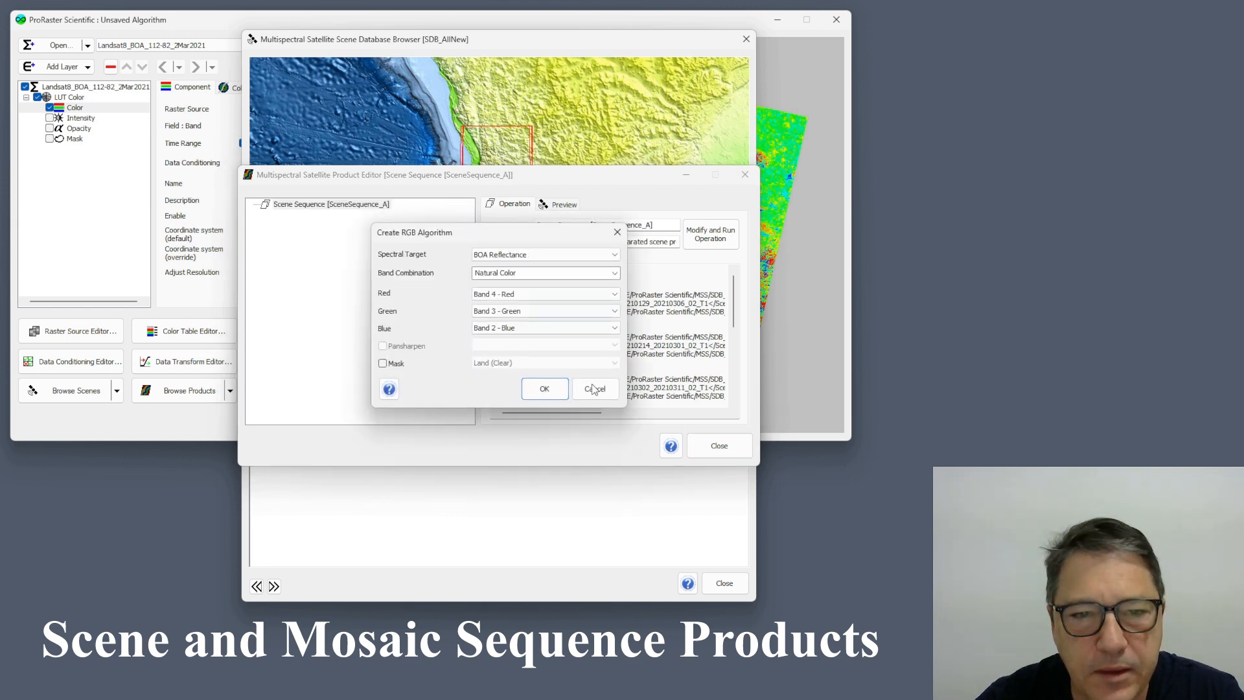
click(544, 389)
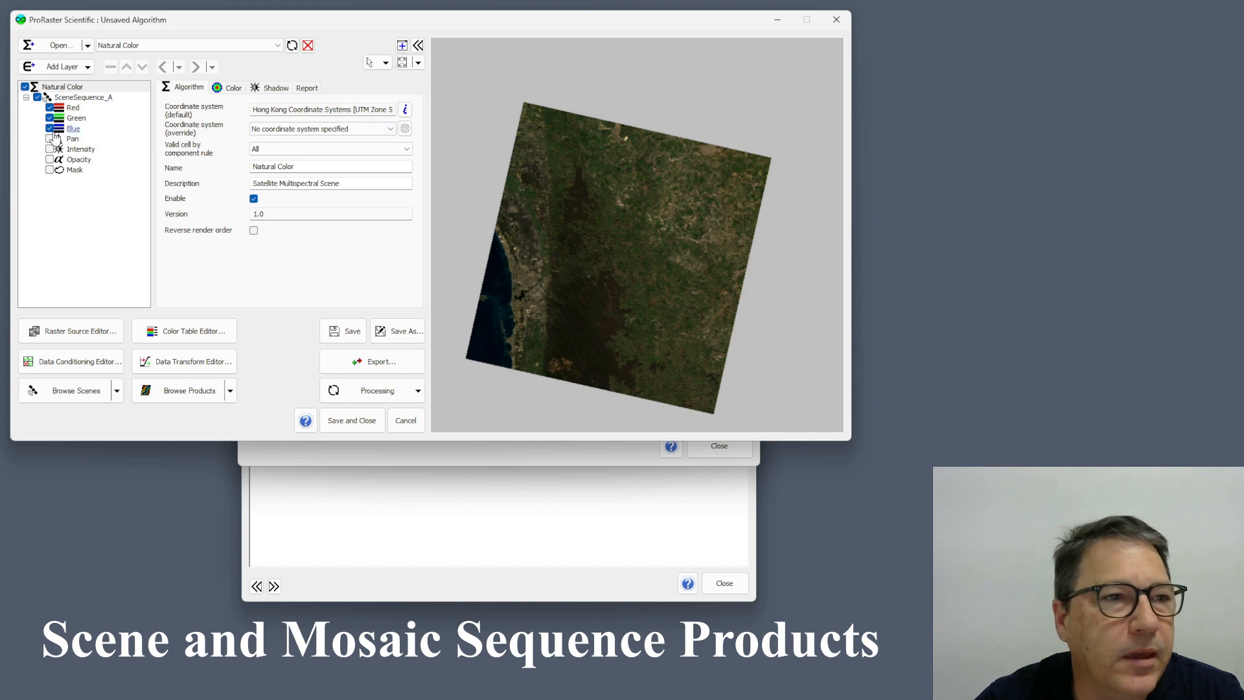
- Set both the start and end of the Red component's time range to January-29-2021
click(71, 108)
click(290, 142)
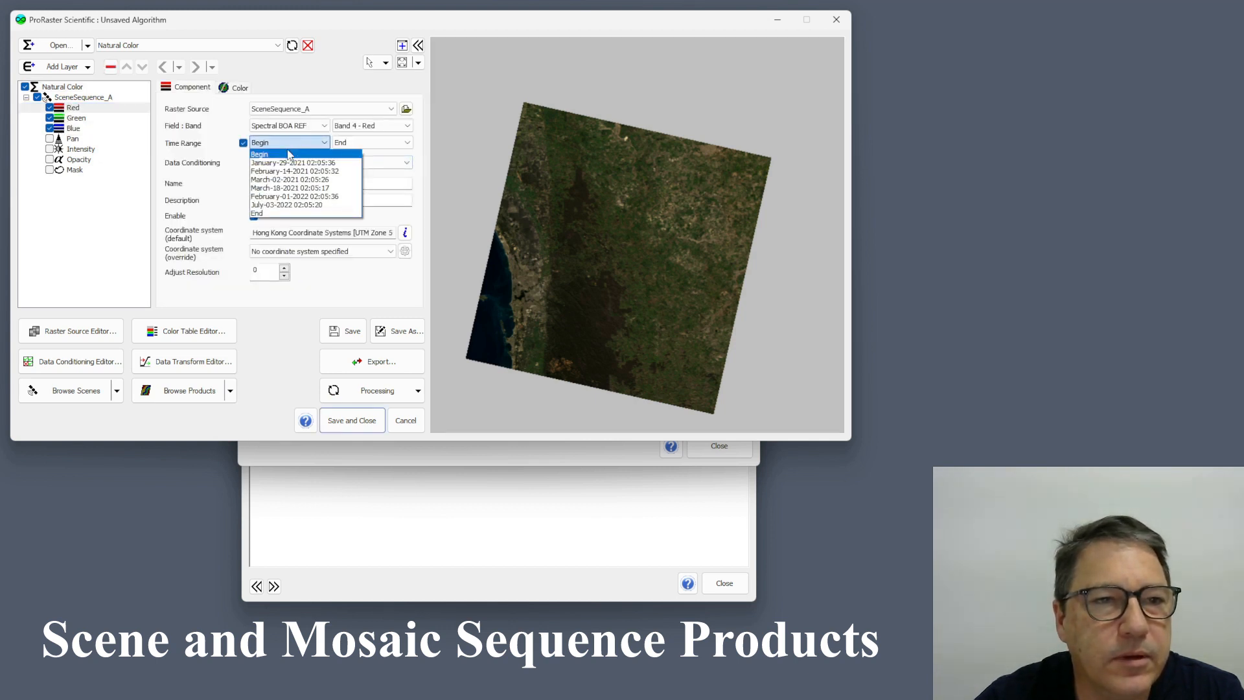
click(285, 152)
click(358, 143)
click(363, 160)
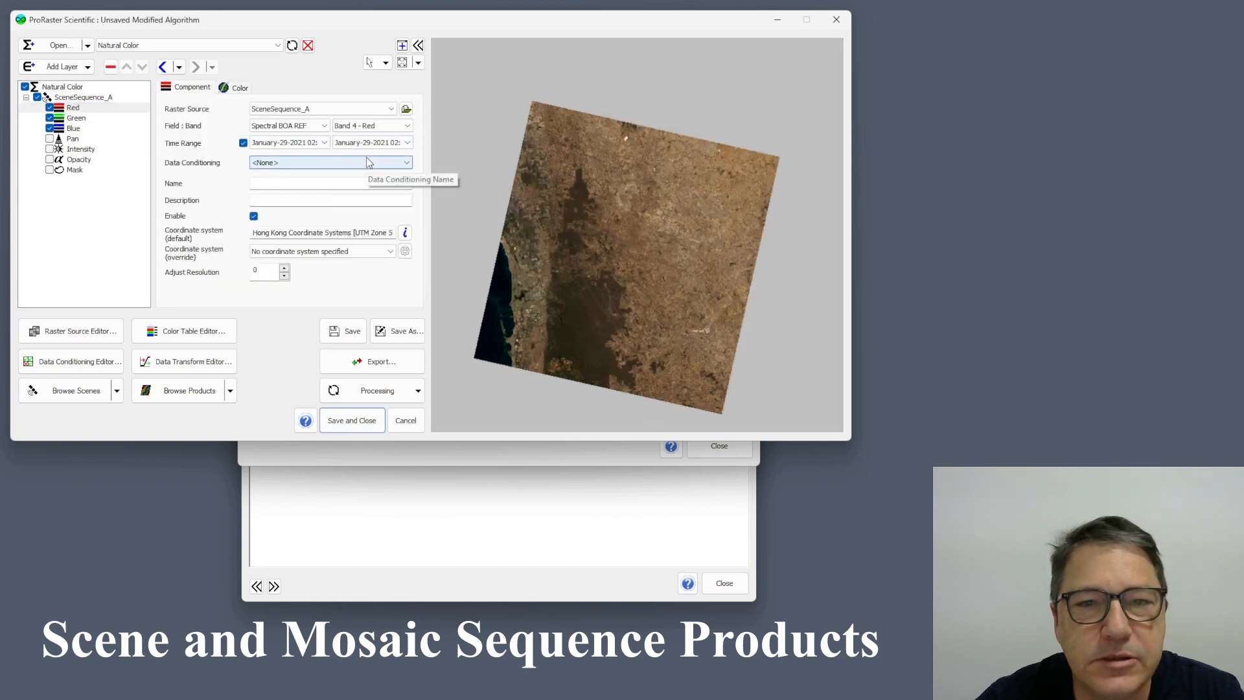
- Step the time range through the sequence's other acquisition dates to compare the renderings, and return it to January-29-2021
click(316, 147)
click(316, 148)
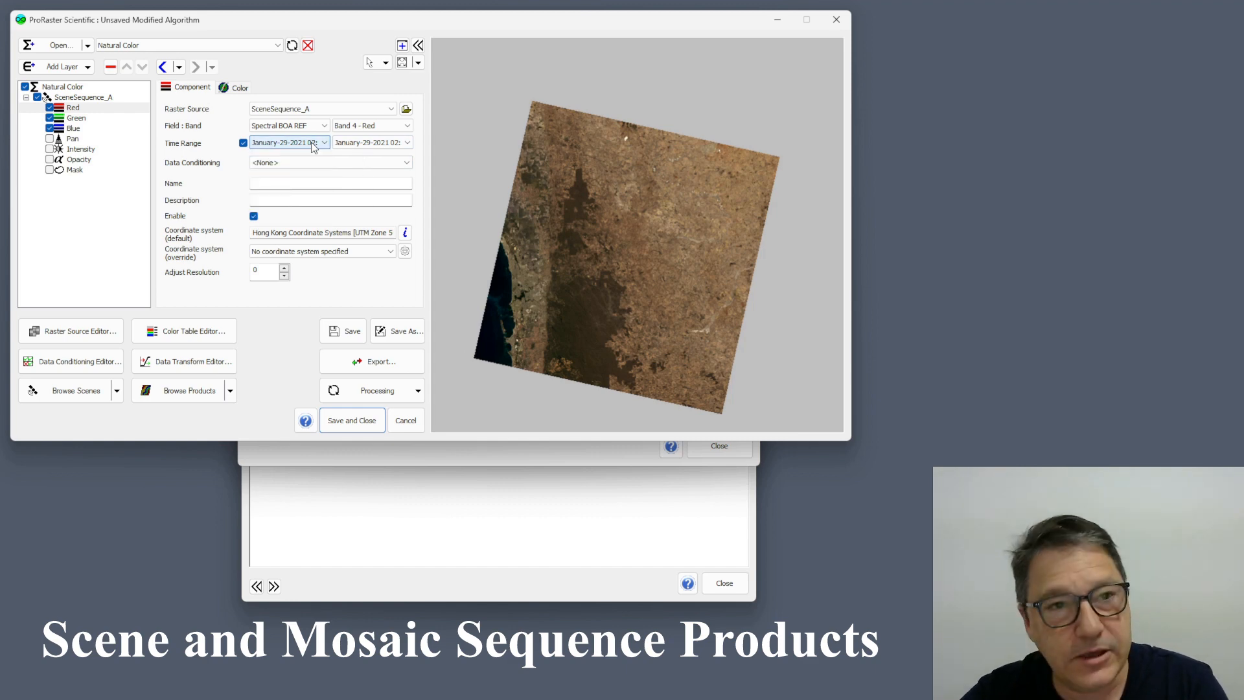
key(Down)
key(Down)
scroll(309, 143, down, 3)
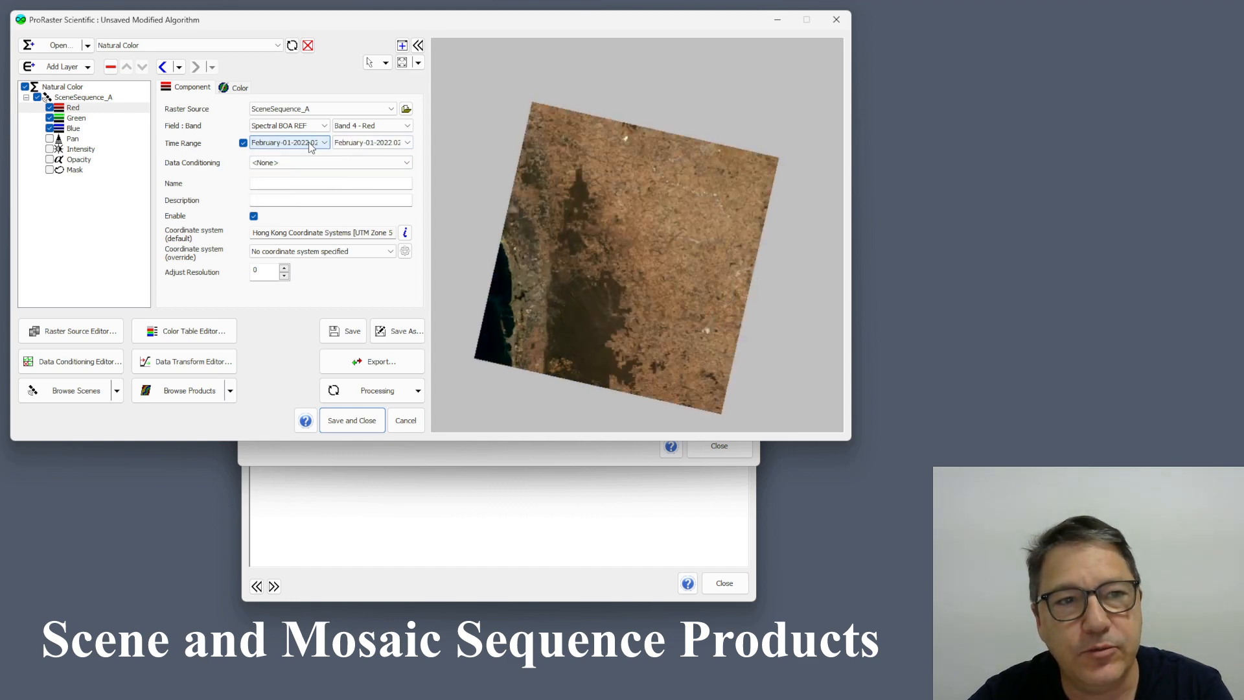
scroll(311, 147, up, 1)
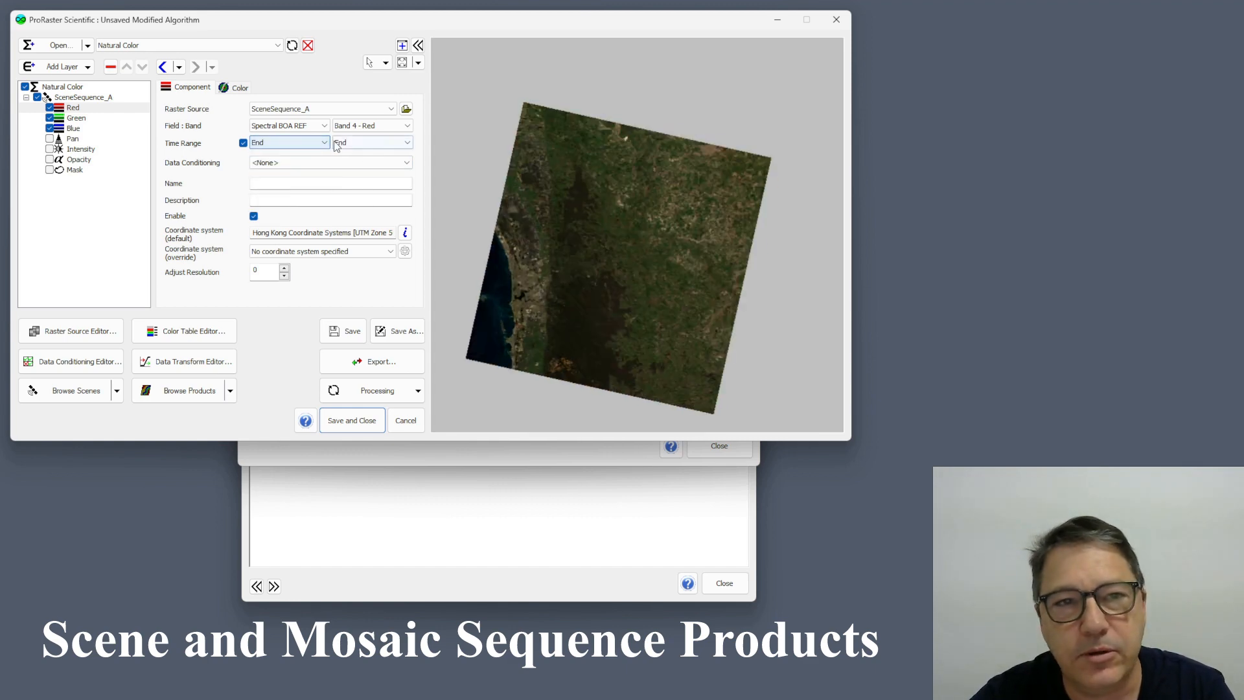
click(357, 144)
scroll(357, 145, up, 4)
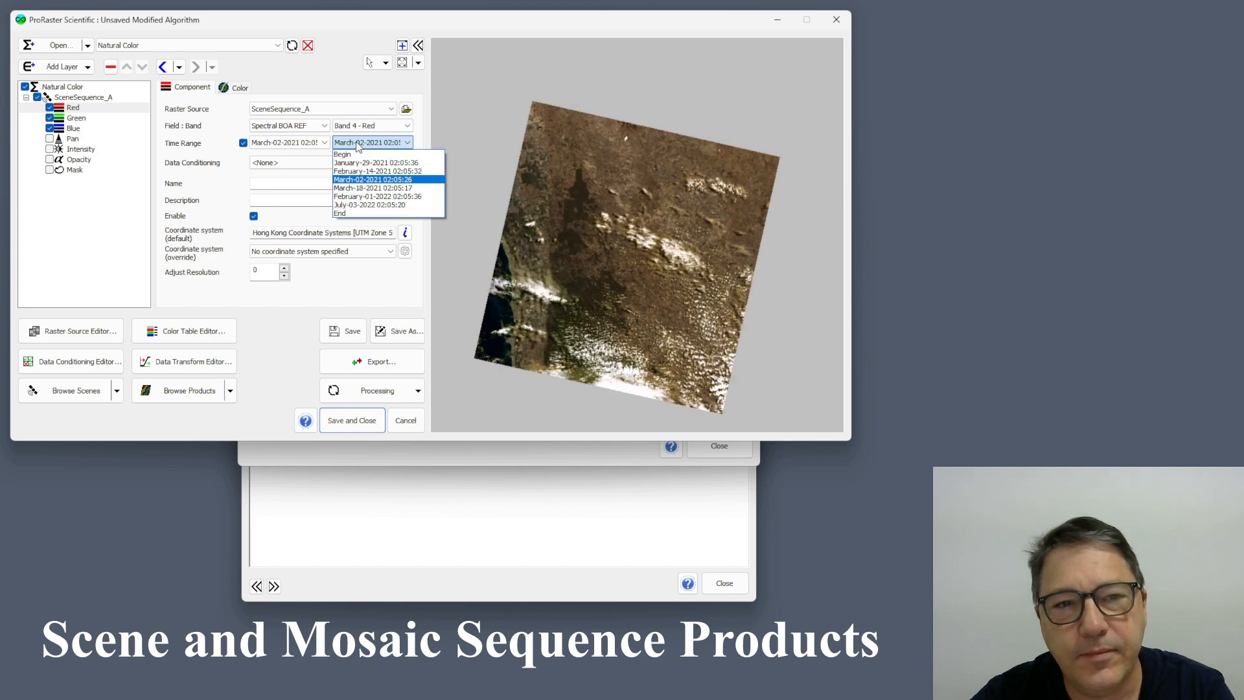
click(237, 171)
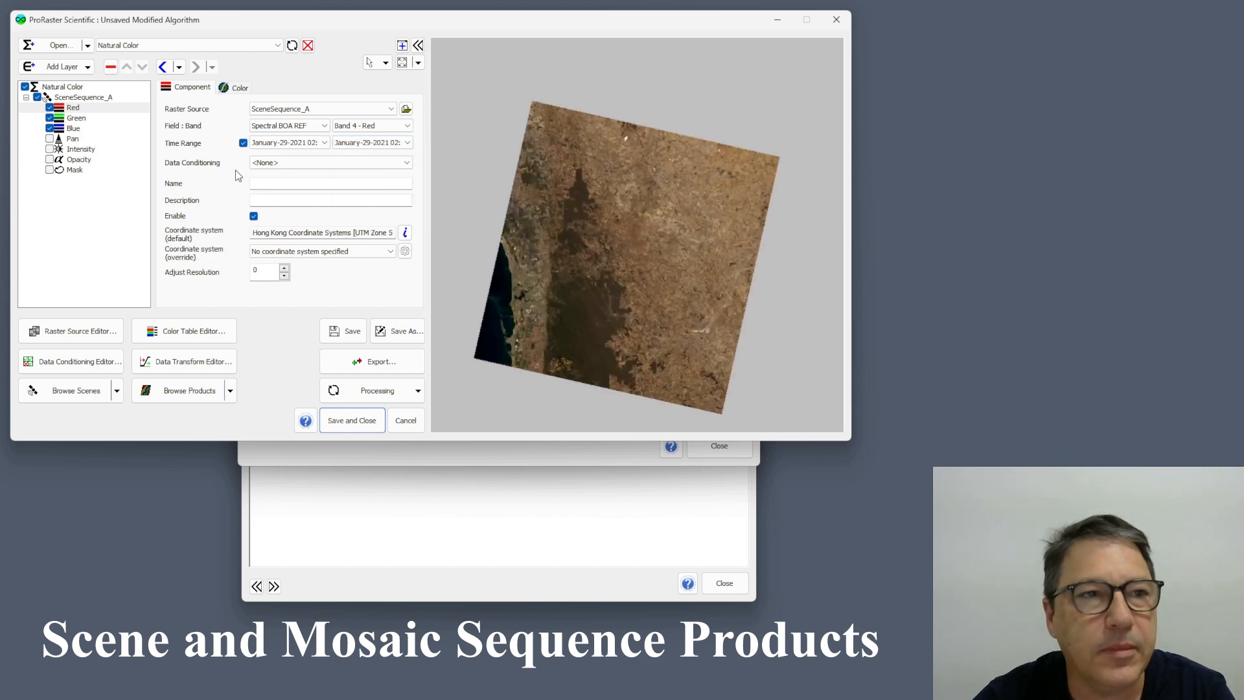
- Review the operations available for the scene sequence product, close its editor and return to the scene browser
click(482, 448)
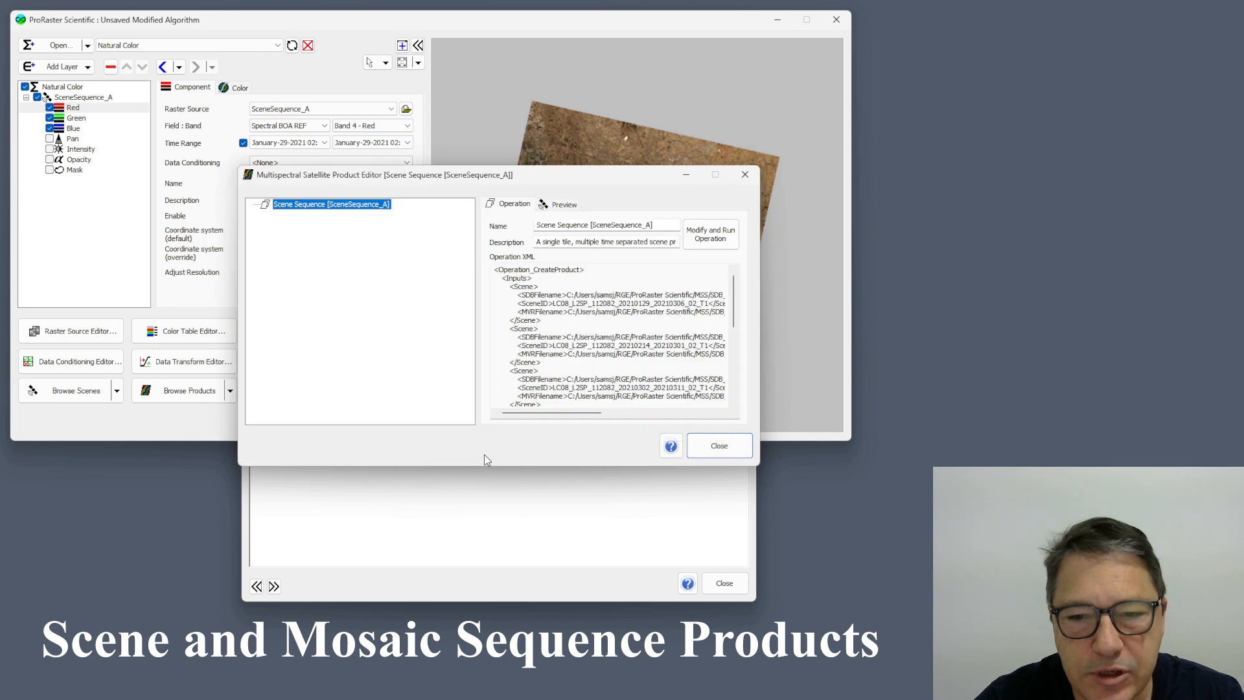
right_click(318, 209)
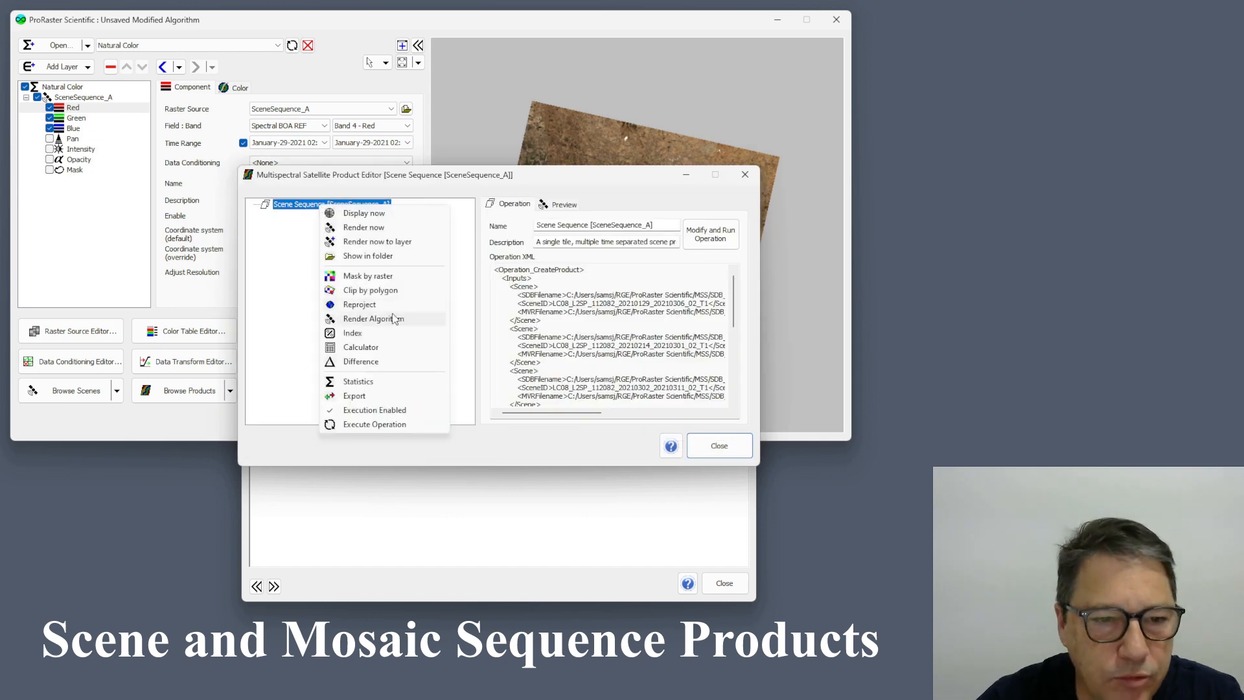
click(719, 445)
click(563, 589)
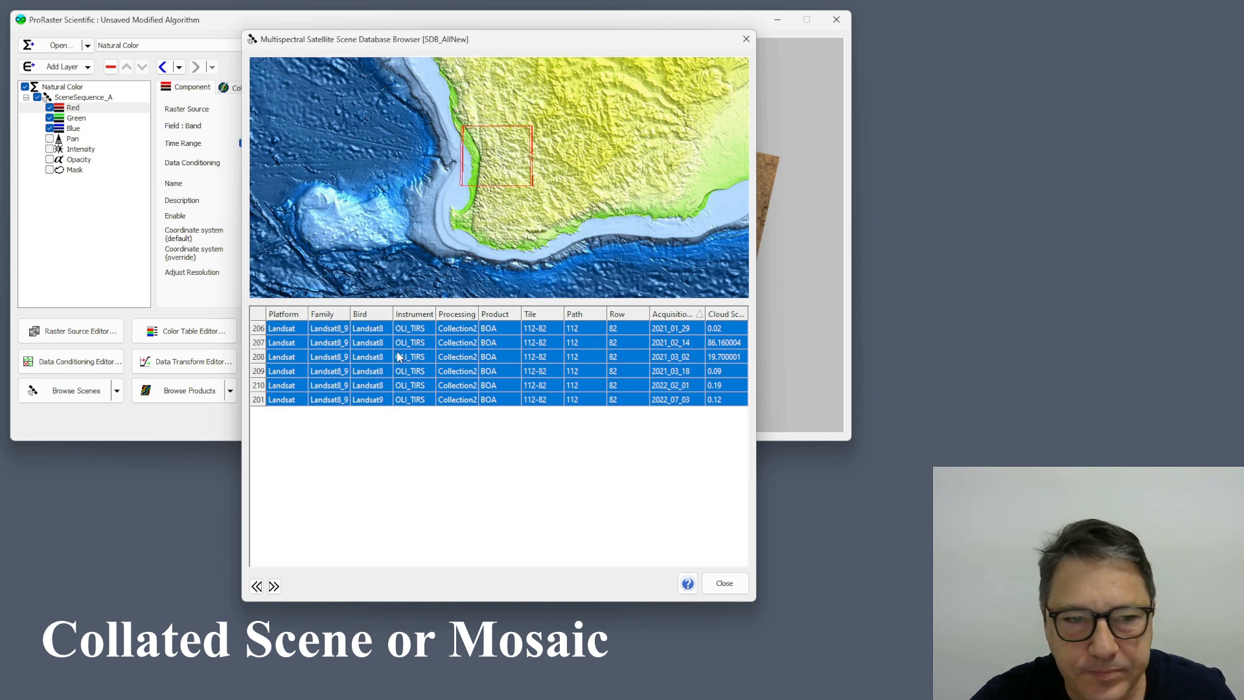
- Start a collated scene product from the 2021_03_02 and 2021_03_18 scenes in PDB_MyNewProductDatabase
click(259, 358)
ctrl+click(259, 372)
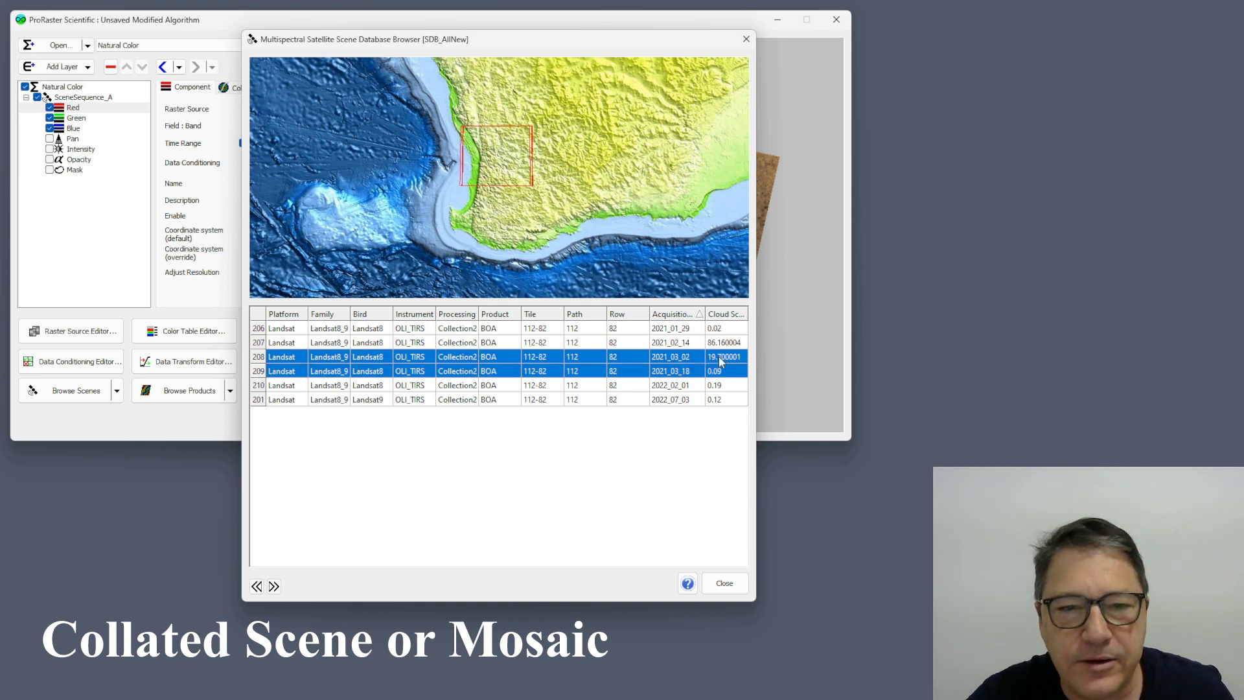
right_click(258, 360)
click(334, 367)
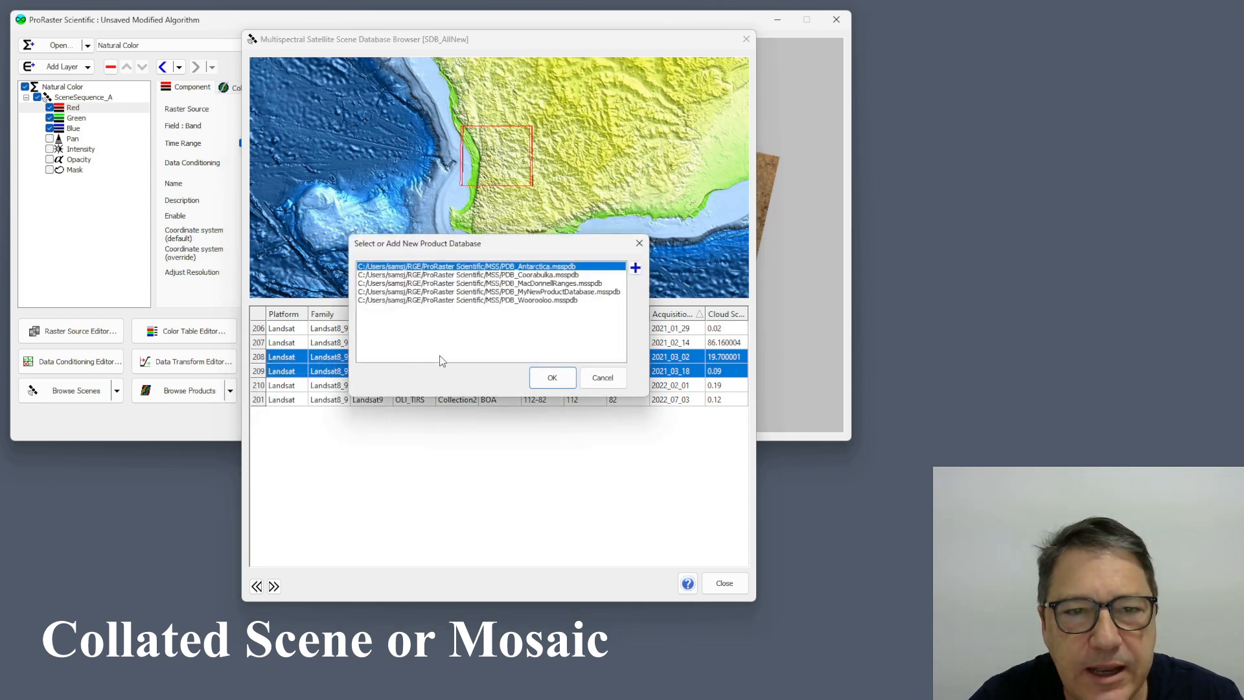
click(558, 292)
click(566, 377)
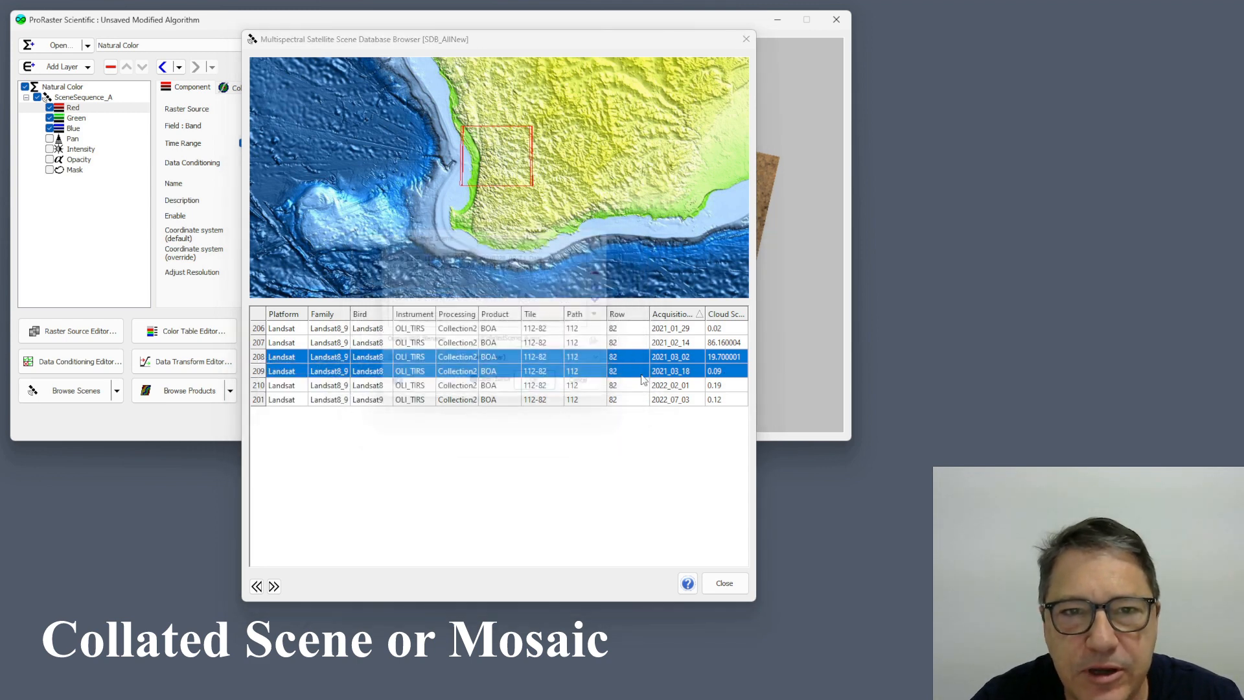
- Order the collated scenes by Cloud (Scene, most to least), keep the Land (Clear) mask, and create the collated scene
click(612, 315)
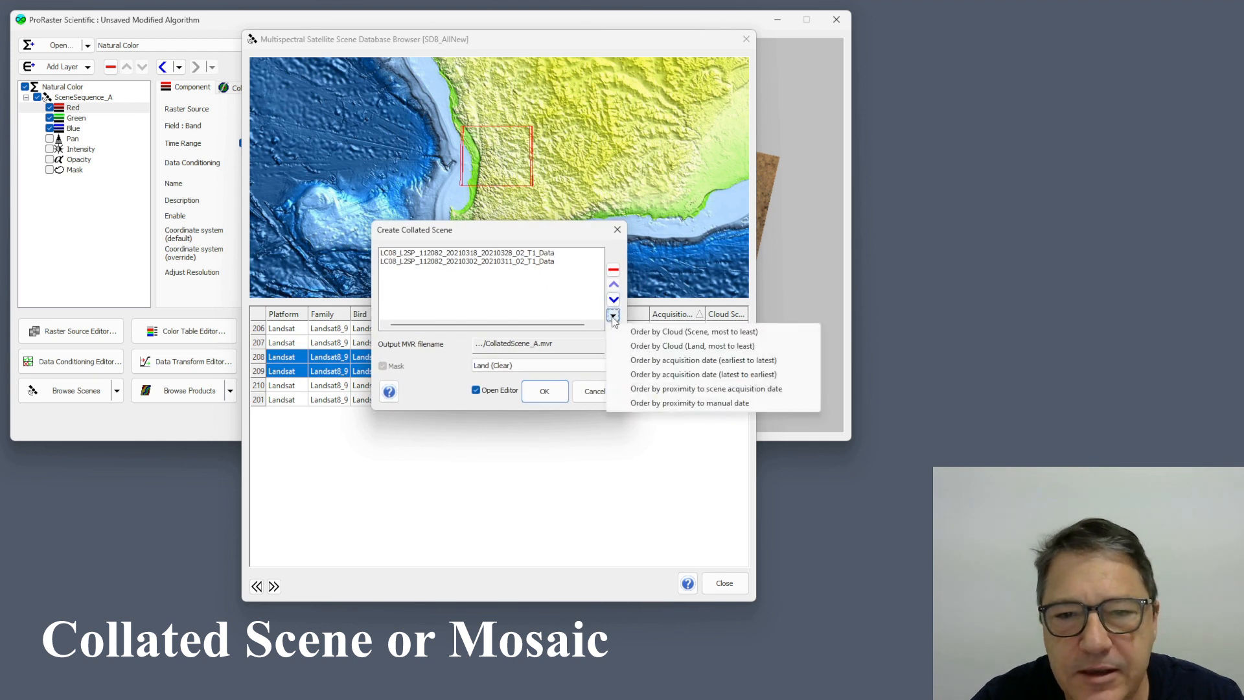
click(689, 332)
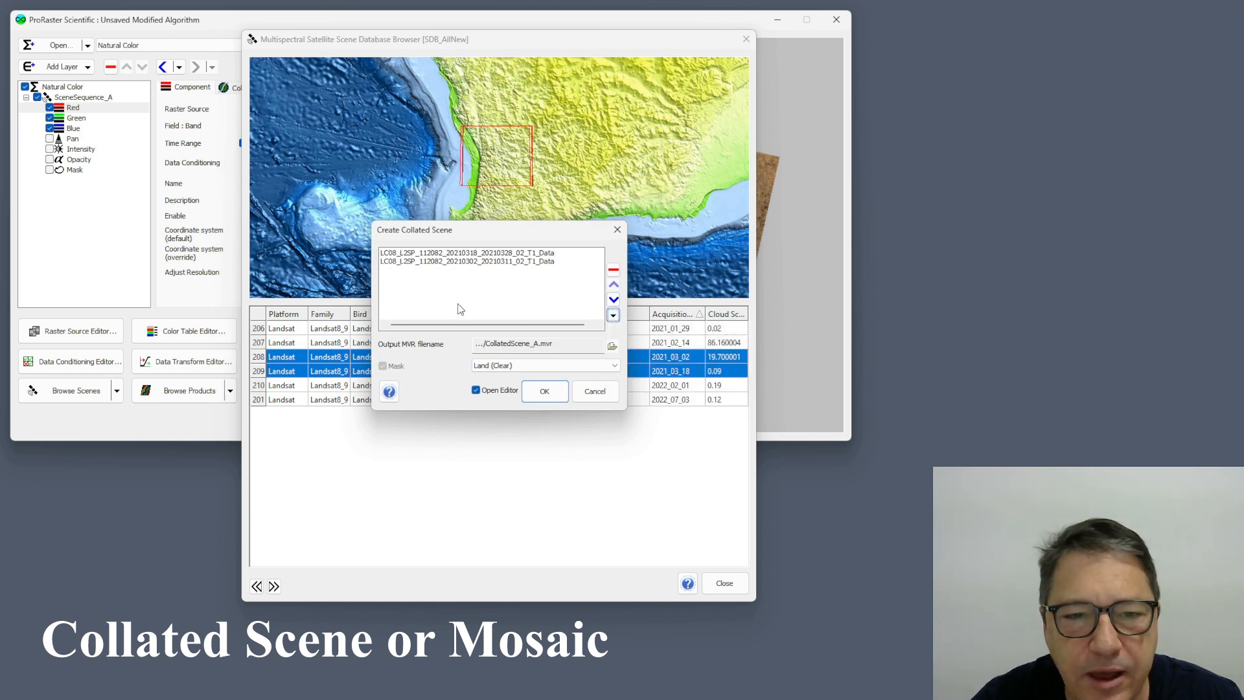
click(523, 364)
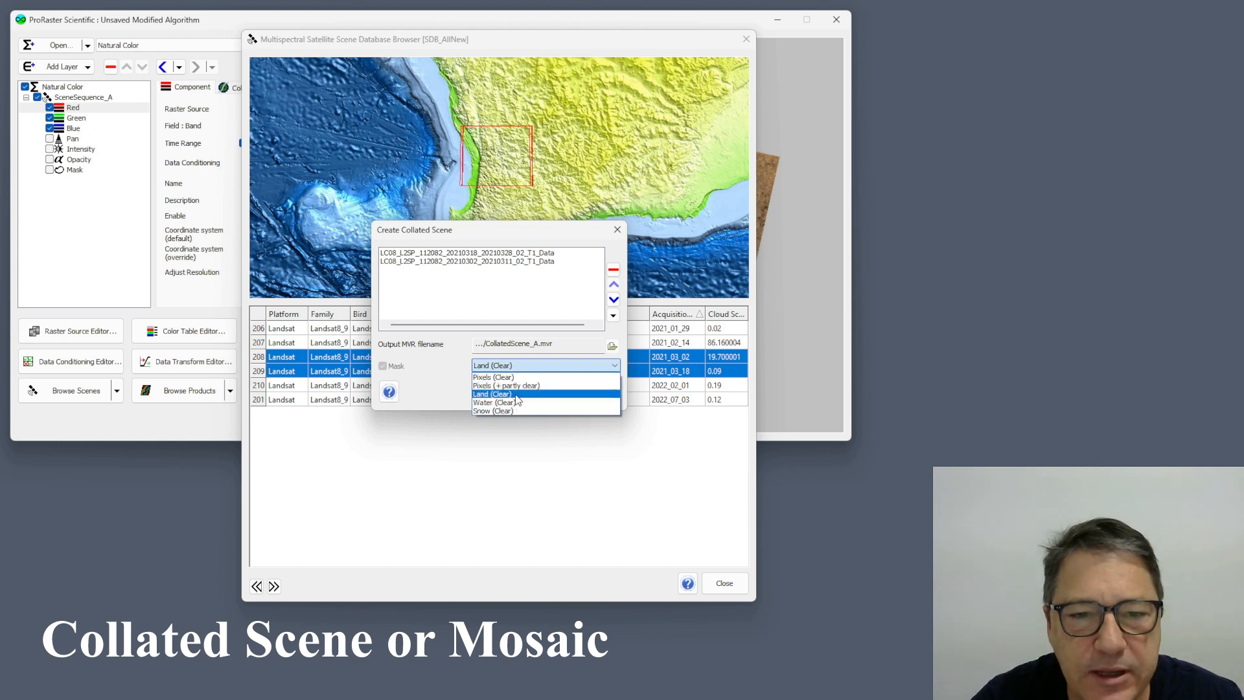
click(517, 395)
click(533, 390)
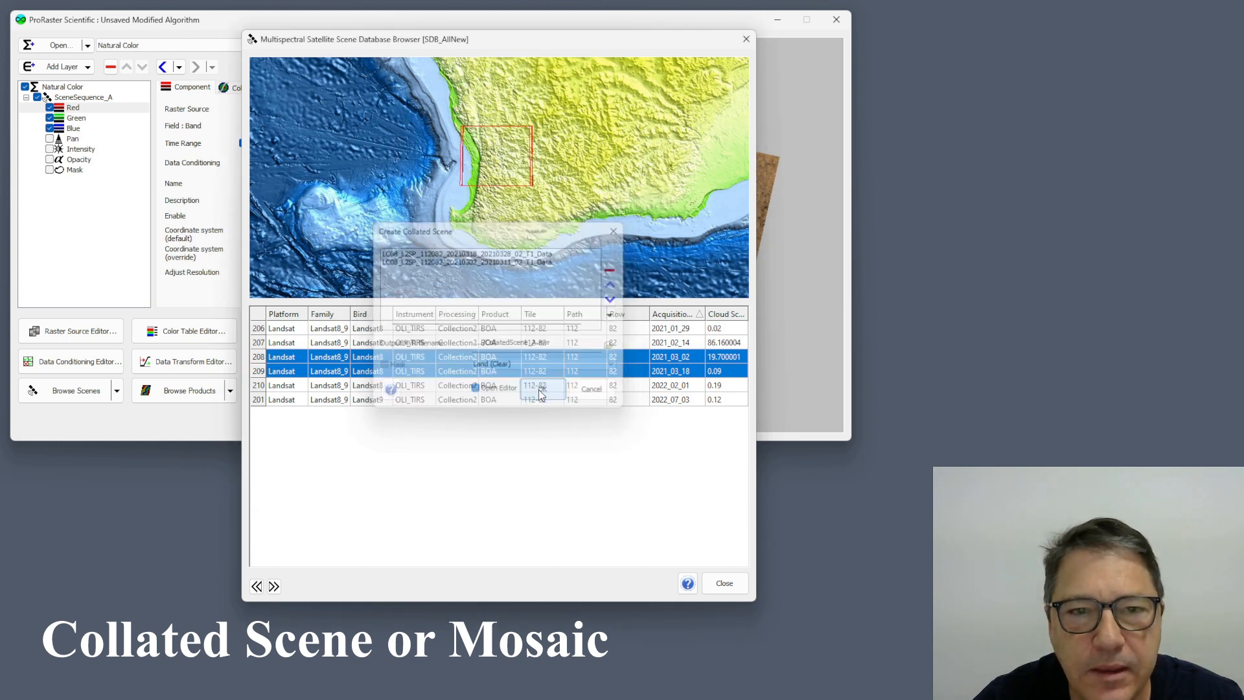
- Render the collated scene product as BOA Reflectance in Natural Color, without a mask, and inspect the collated imagery along the coast
right_click(306, 205)
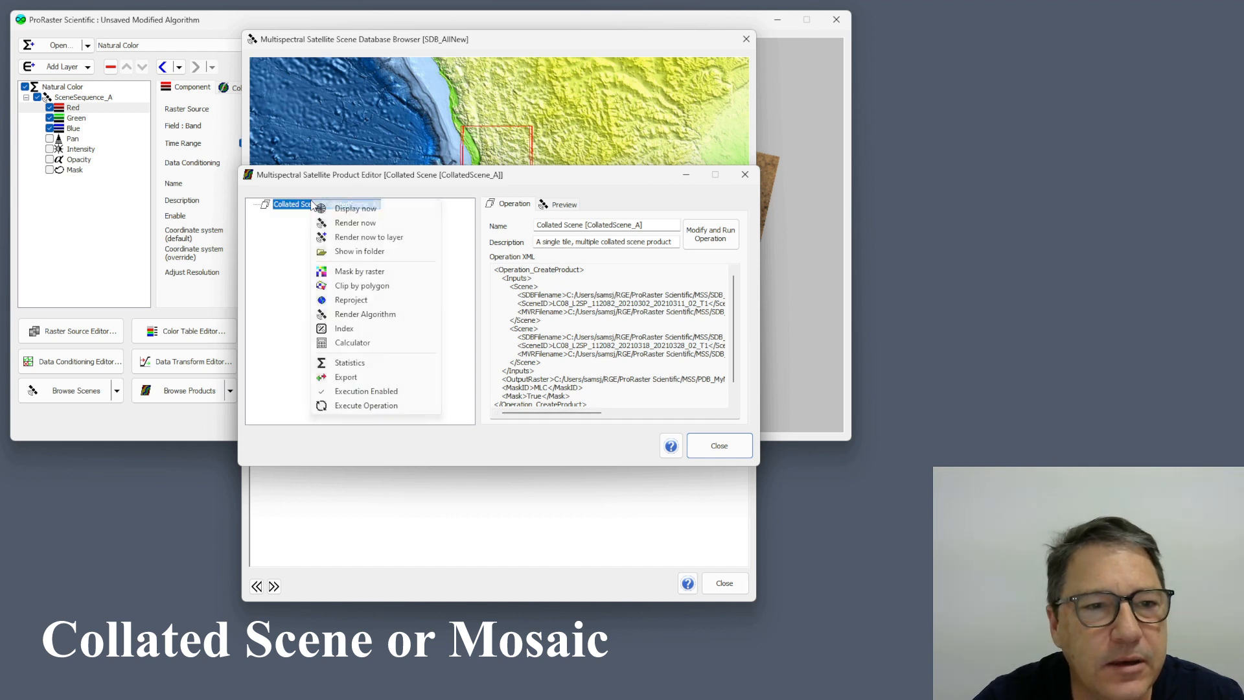
click(354, 223)
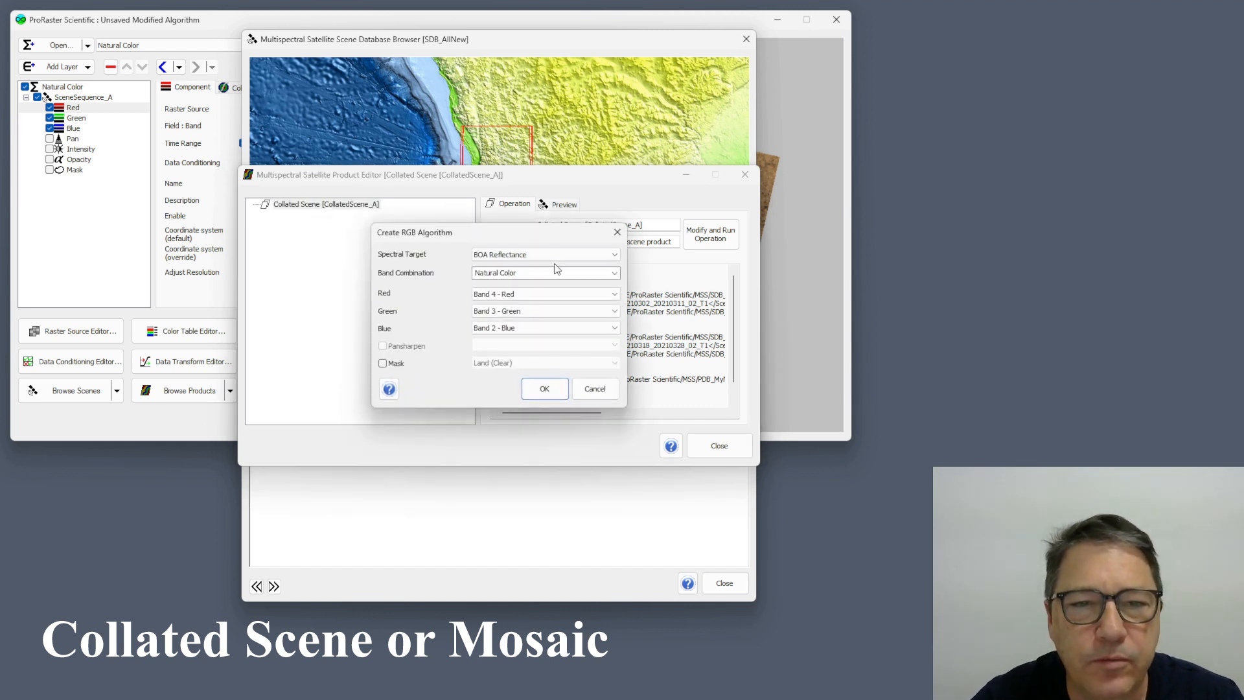
click(544, 388)
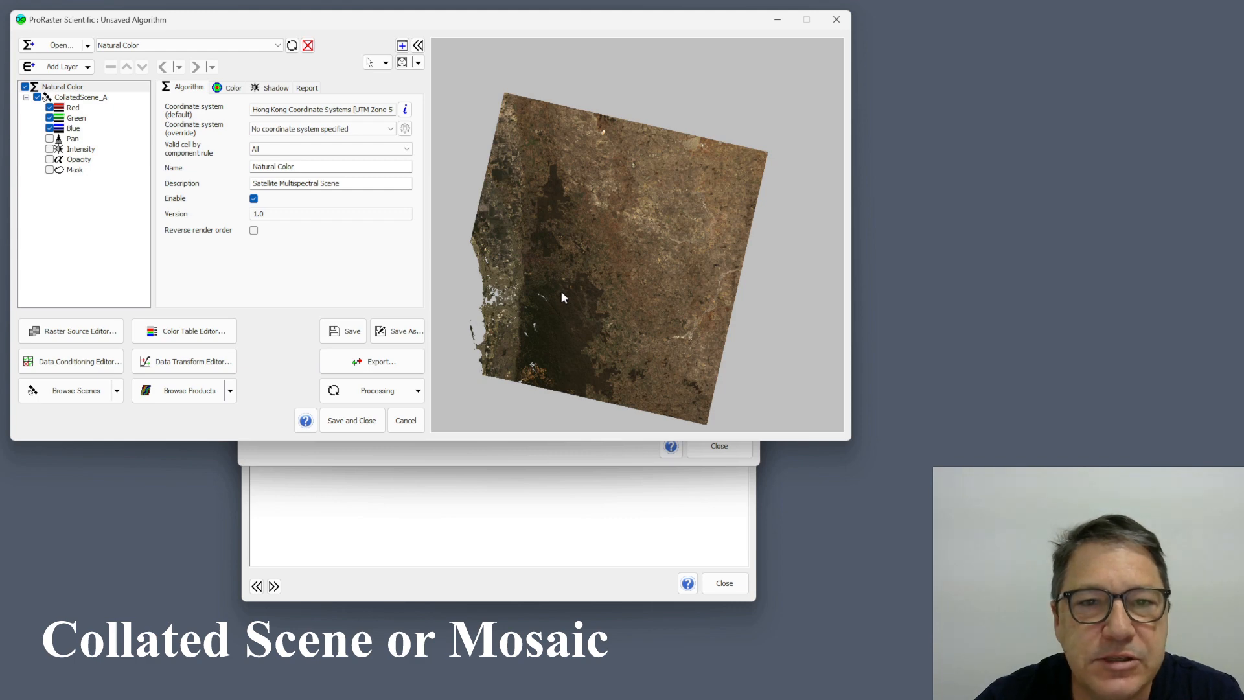
scroll(523, 299, up, 5)
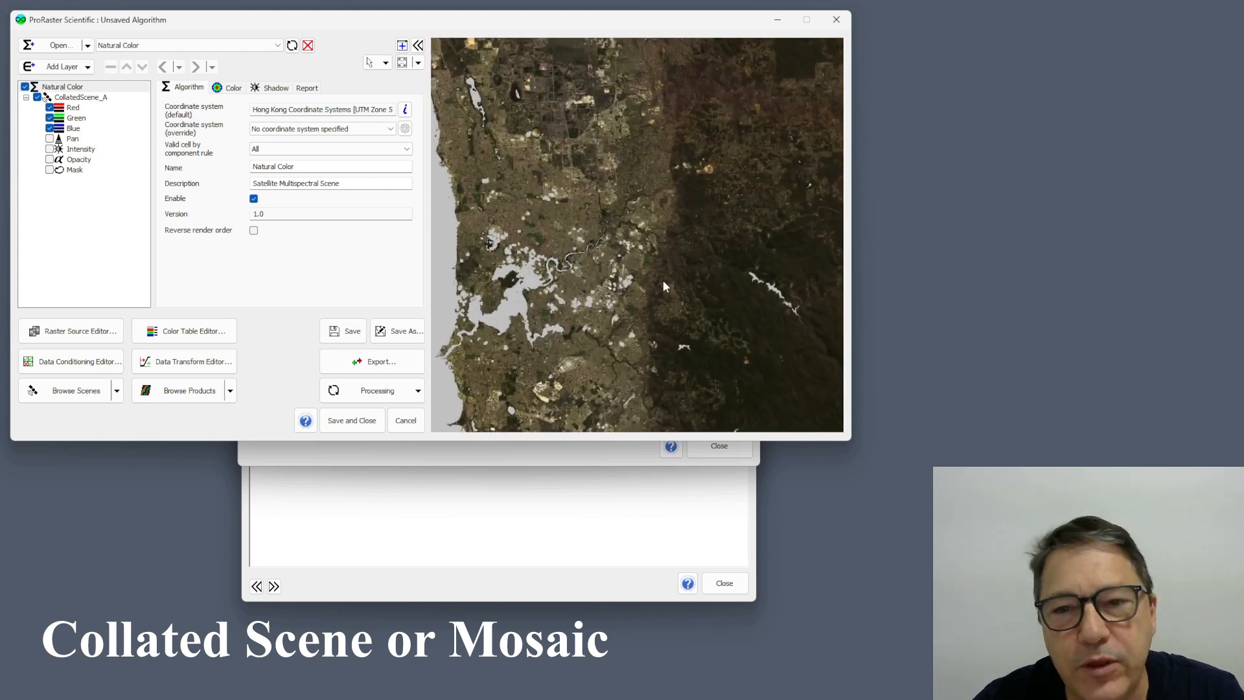
drag(650, 275, 605, 276)
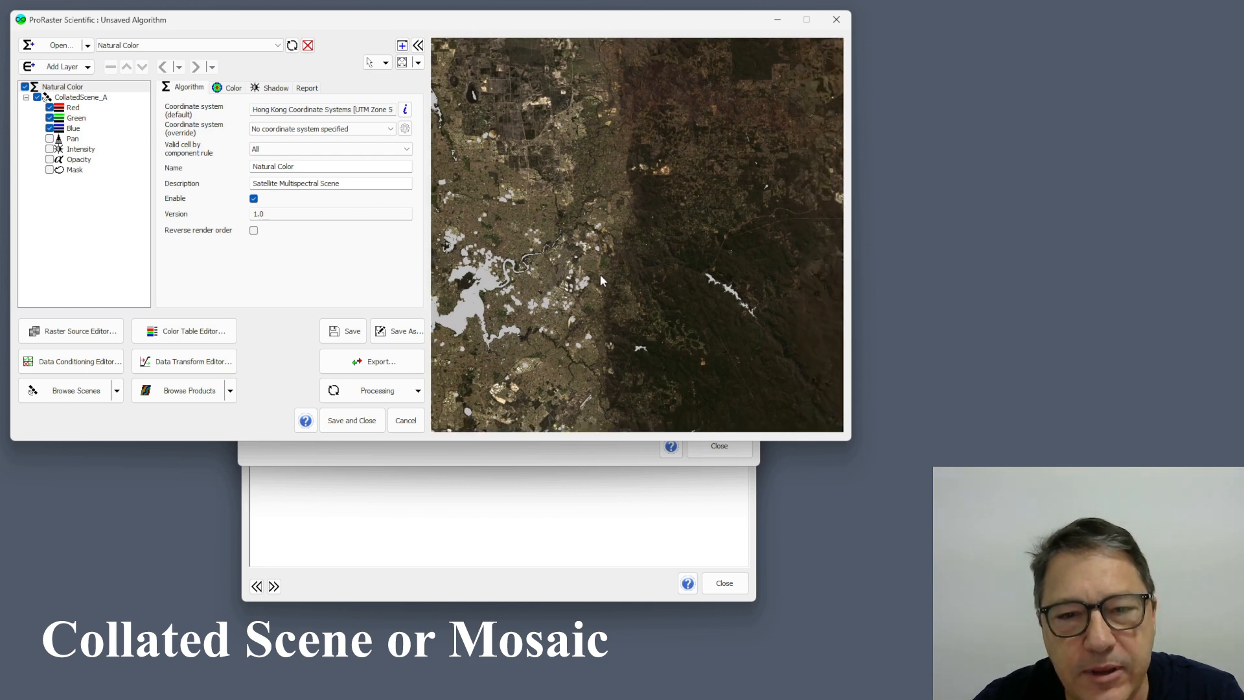
scroll(598, 274, down, 3)
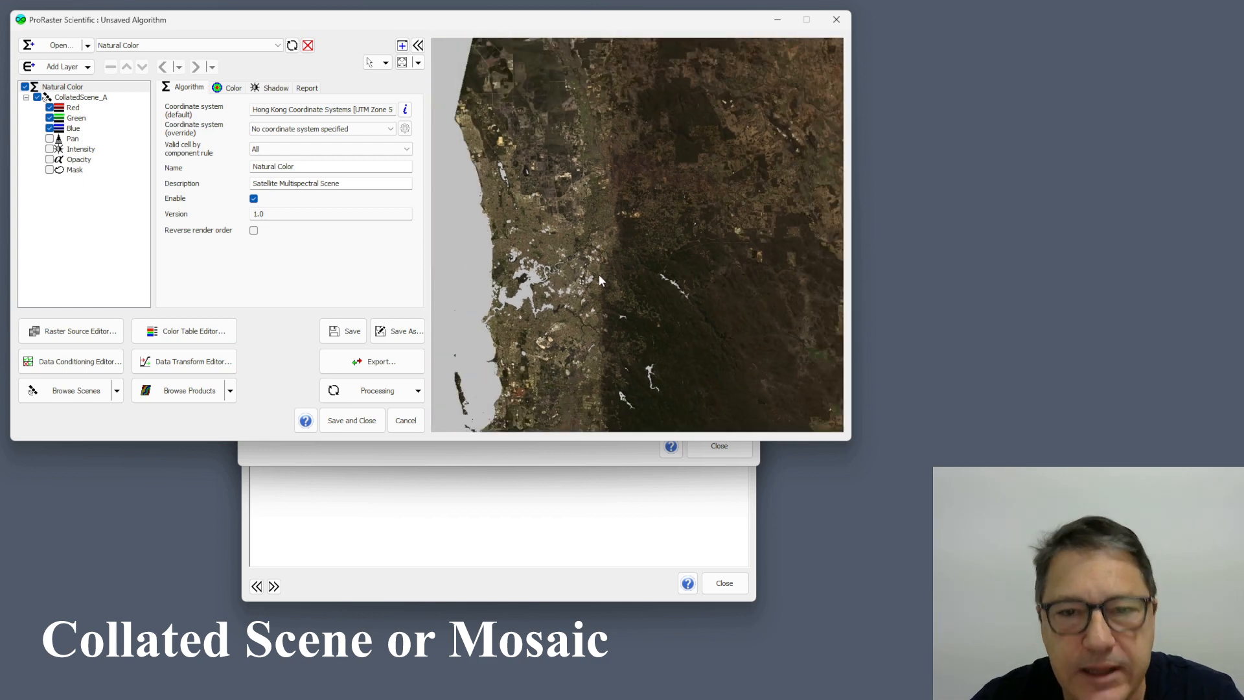
scroll(598, 274, down, 4)
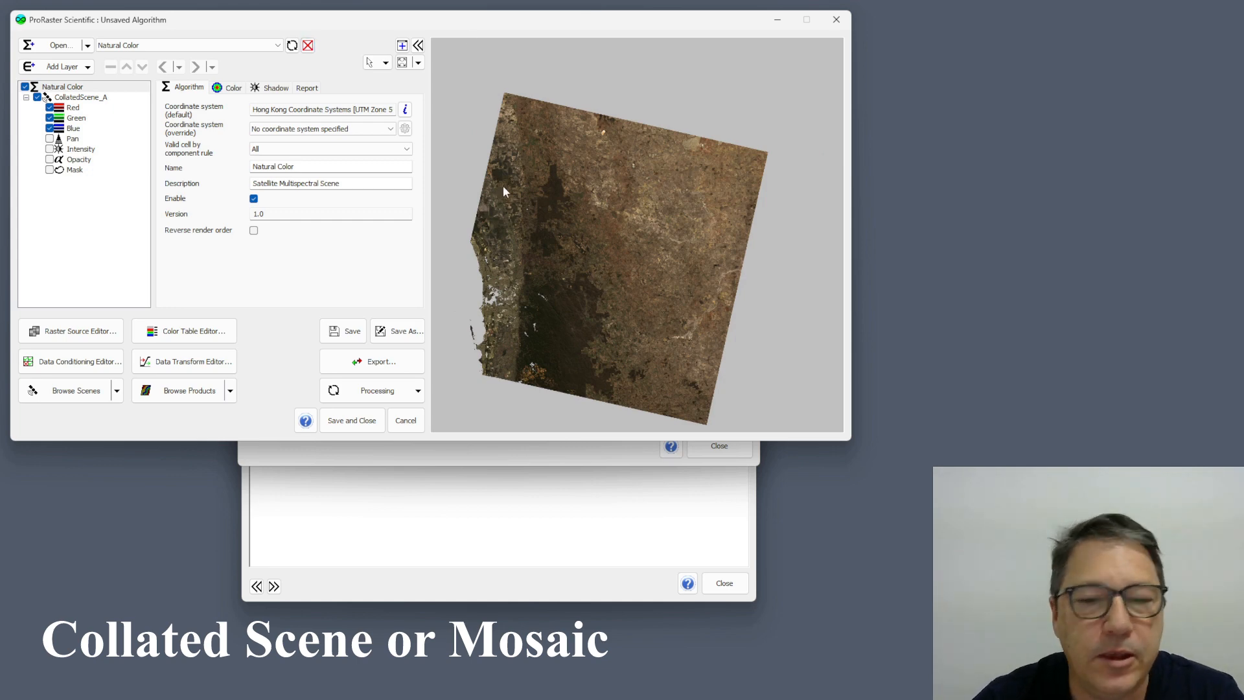
- Close the collated scene's product editor and the satellite scene database browser
click(558, 452)
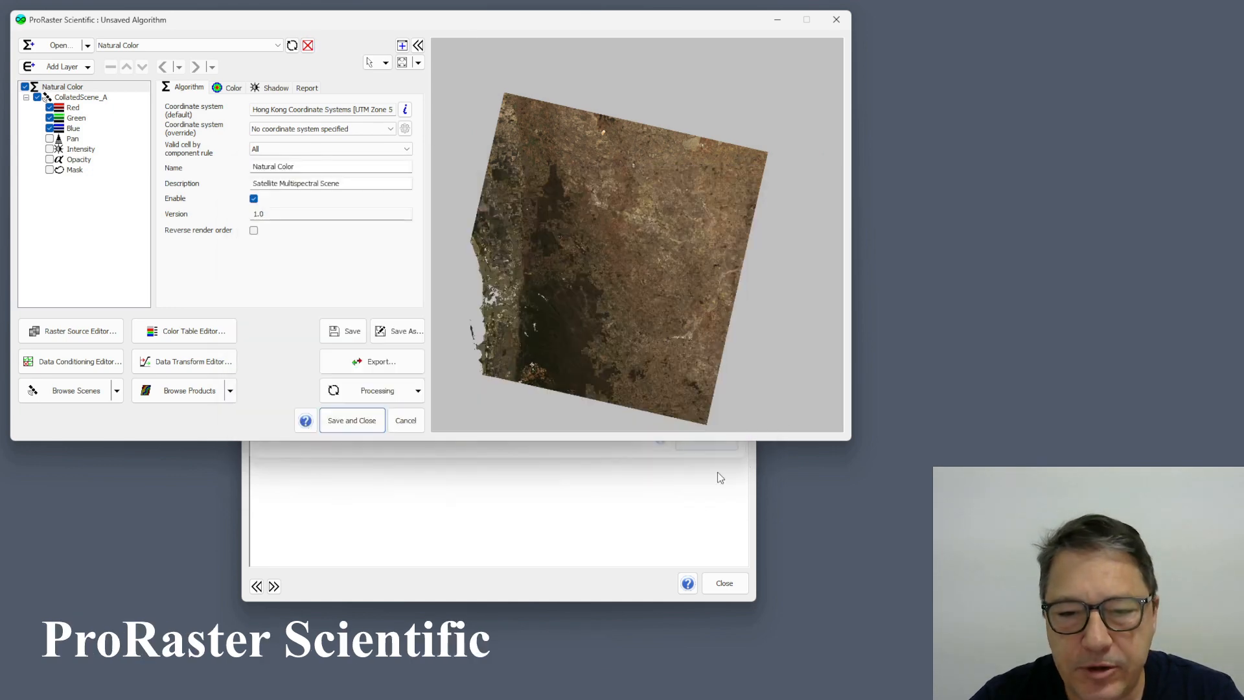
click(600, 576)
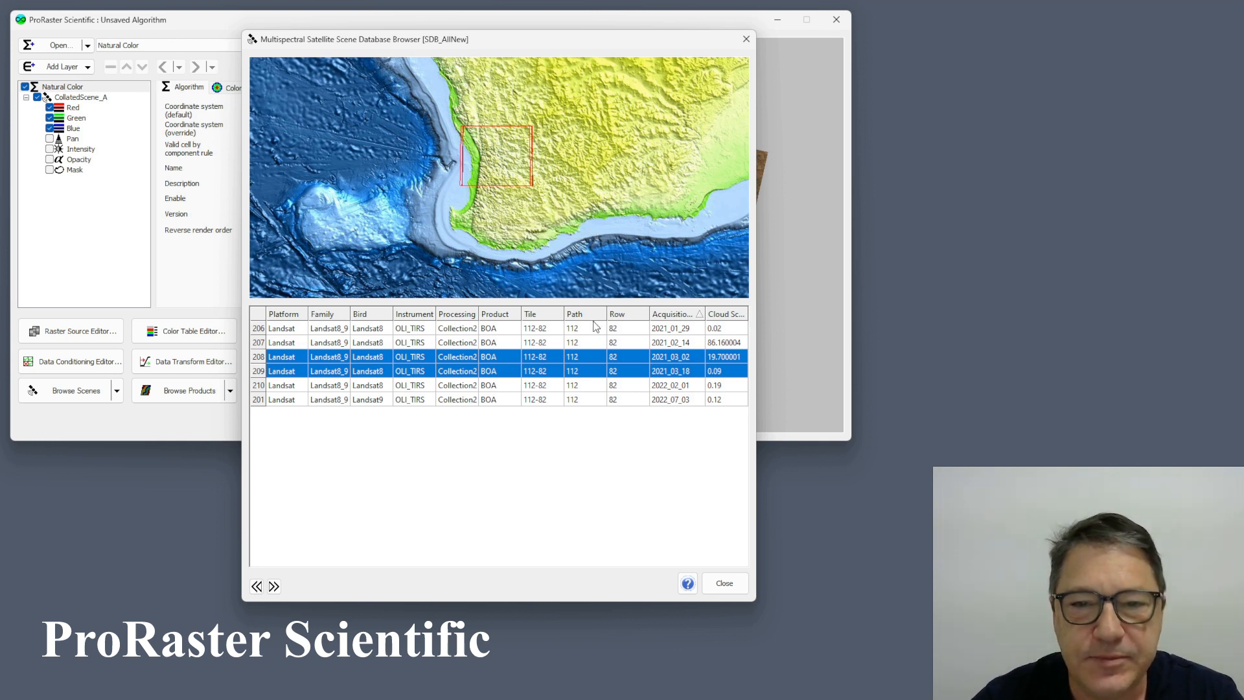
click(726, 582)
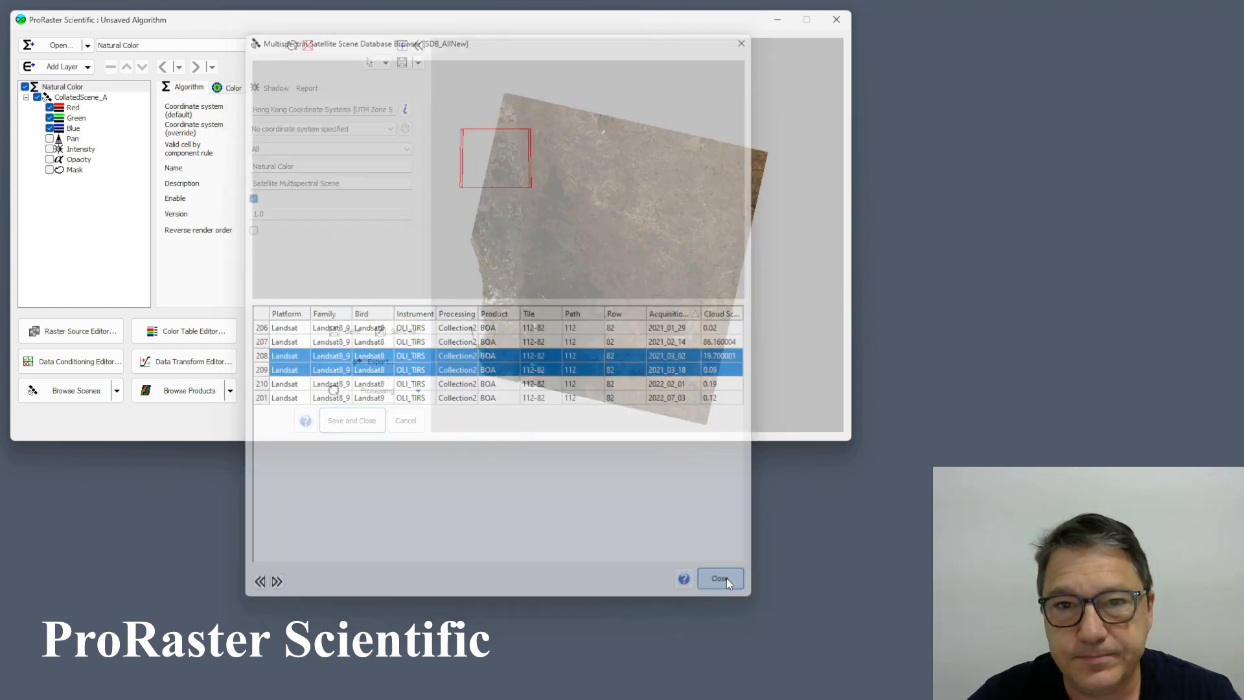